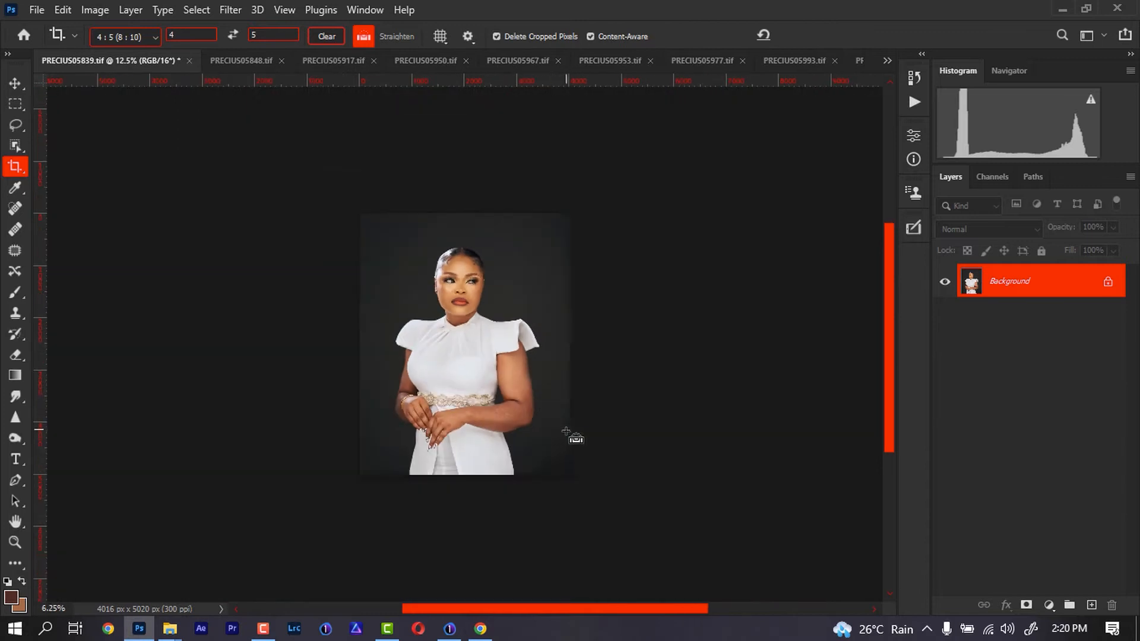
- Switch to the Quick Selection Tool for selecting the woman's bare arms in the portrait
{"action": "left_click_drag", "start_coordinate": [537, 416], "coordinate": [577, 303]}
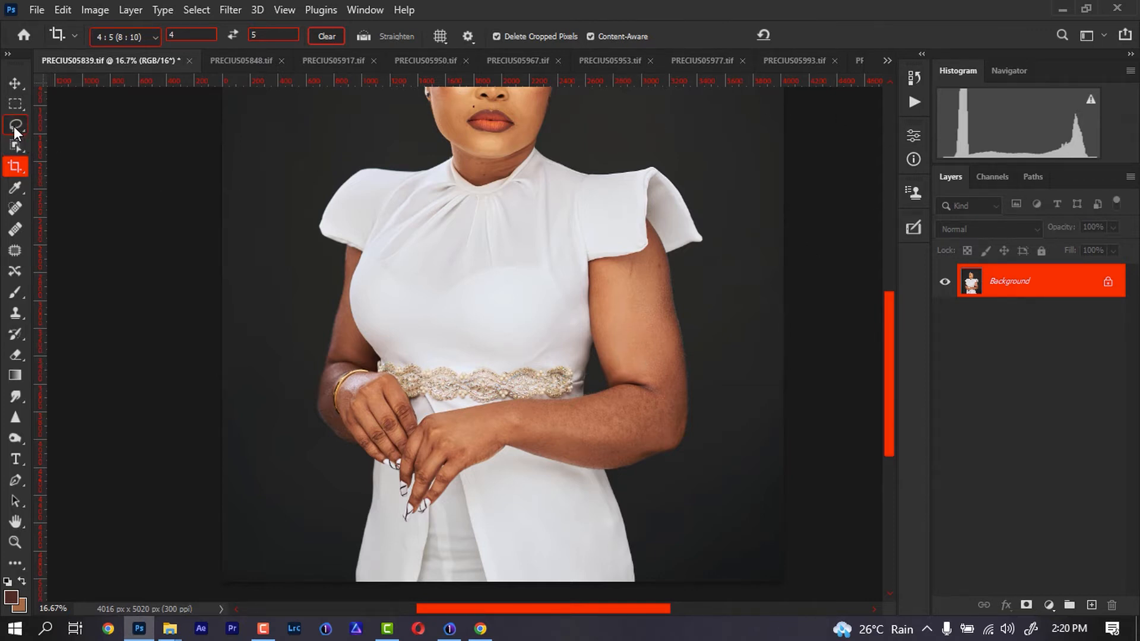
{"action": "left_click", "coordinate": [15, 144]}
{"action": "left_click", "coordinate": [149, 189]}
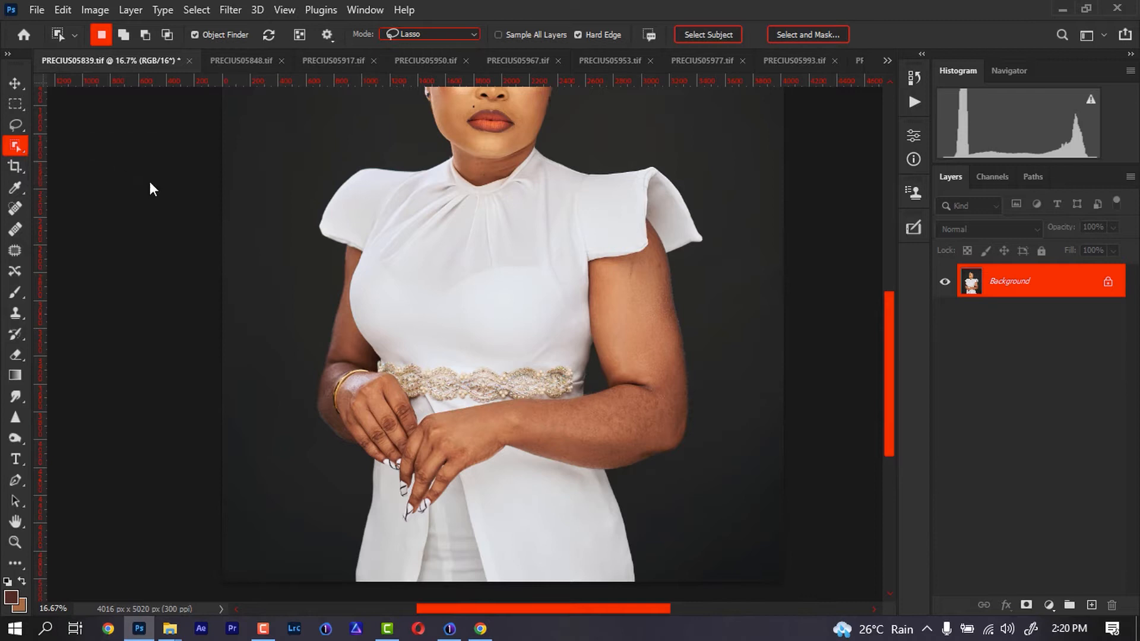
{"action": "key", "text": "shift+w"}
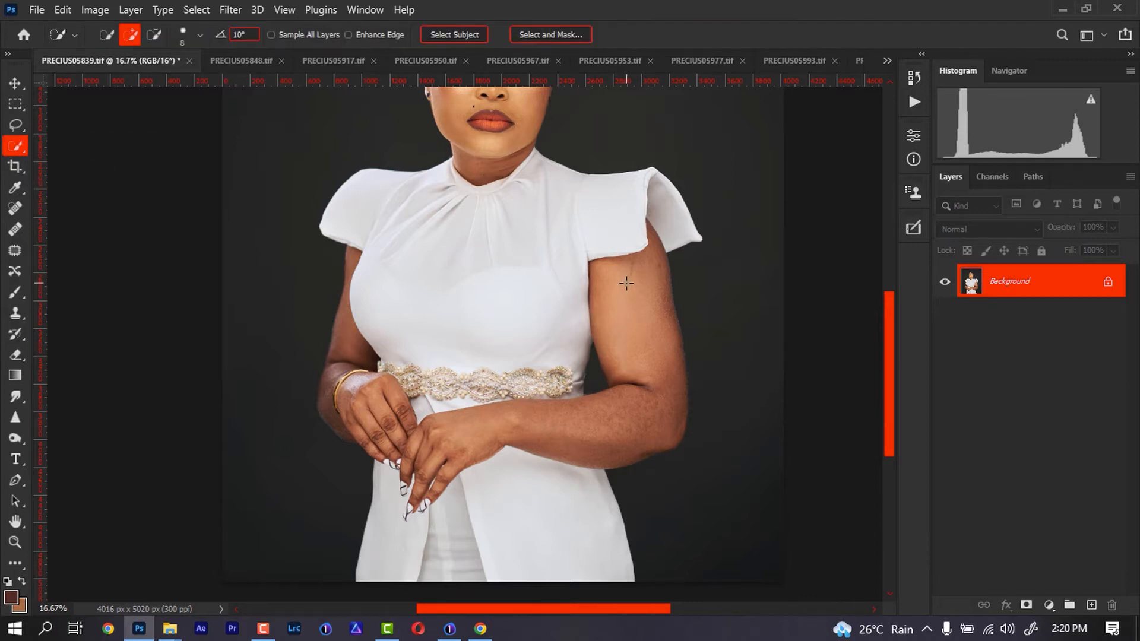
{"action": "left_click_drag", "start_coordinate": [550, 269], "coordinate": [564, 342]}
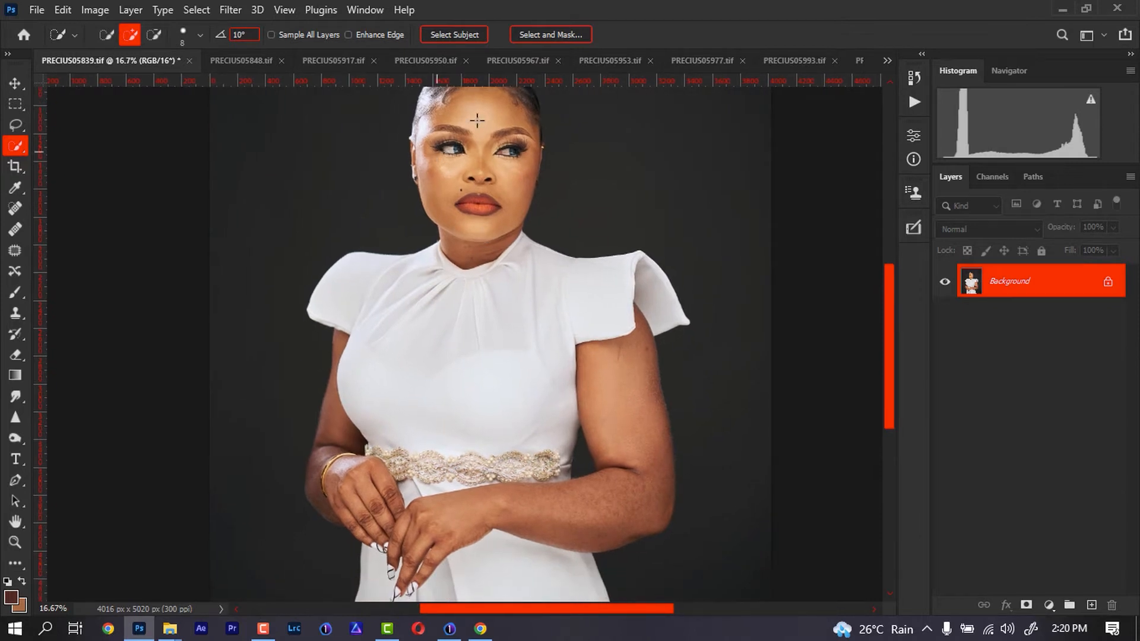
{"action": "left_click_drag", "start_coordinate": [574, 379], "coordinate": [569, 333]}
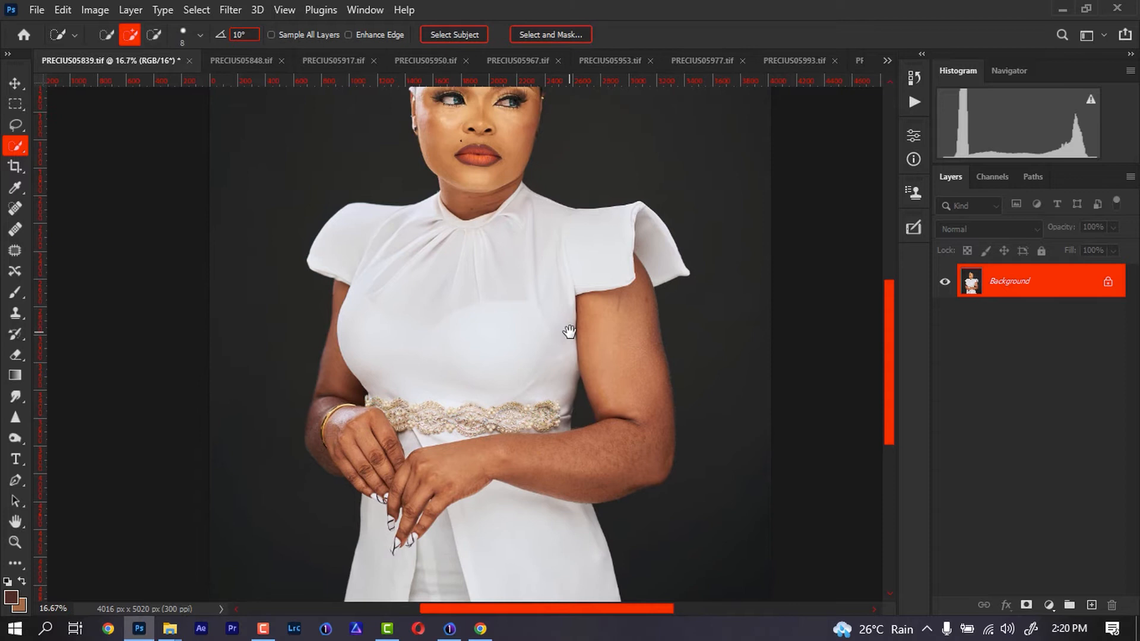
{"action": "mouse_move", "coordinate": [631, 424]}
{"action": "left_mouse_down"}
{"action": "mouse_move", "coordinate": [634, 424]}
{"action": "mouse_move", "coordinate": [600, 467]}
{"action": "mouse_move", "coordinate": [534, 449]}
{"action": "left_mouse_up"}
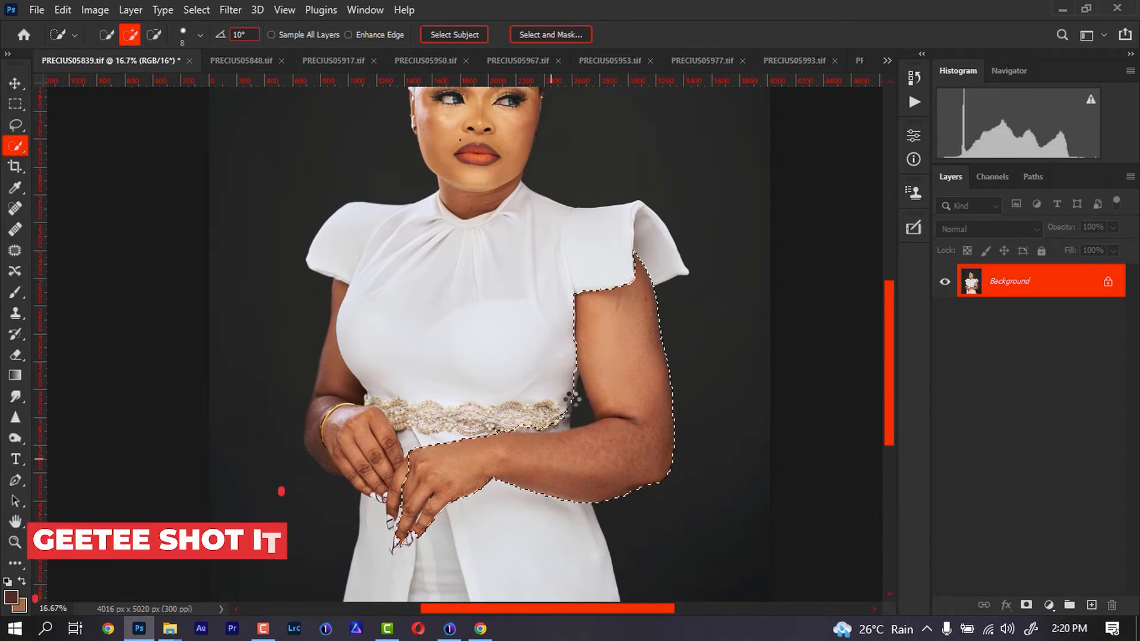
{"action": "key", "text": "alt"}
{"action": "left_click", "coordinate": [589, 420], "text": "alt"}
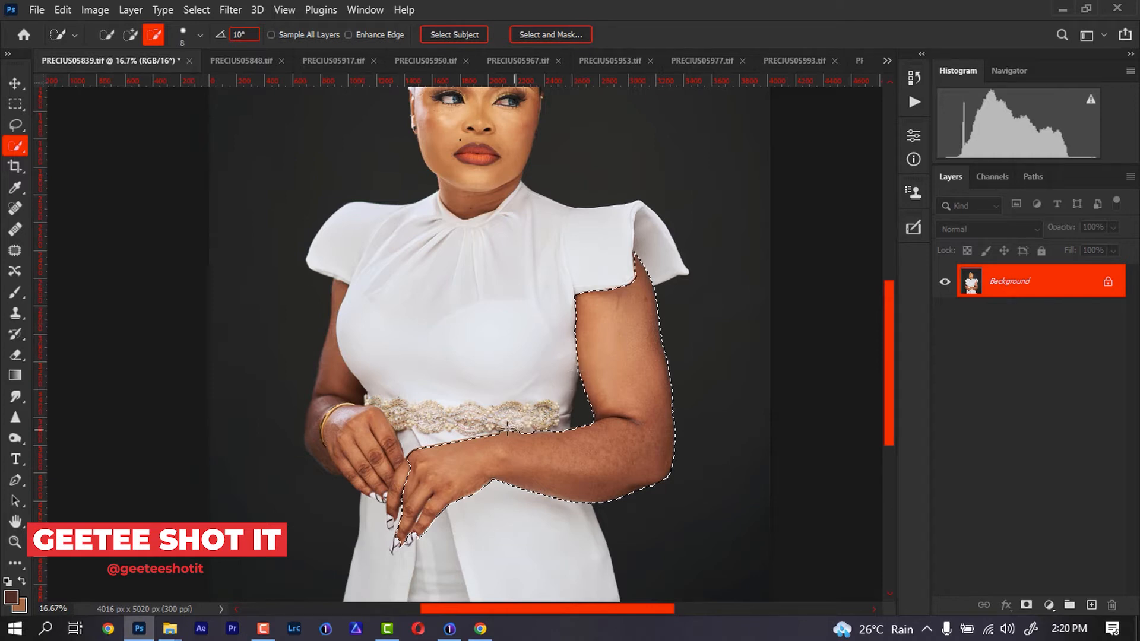
{"action": "left_click", "coordinate": [394, 482]}
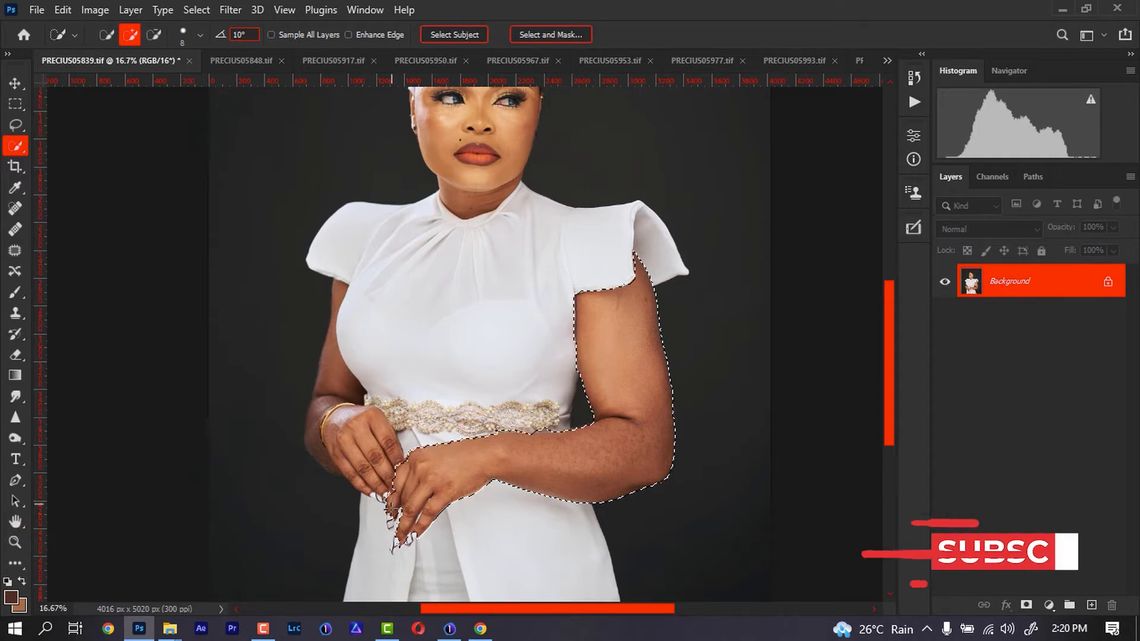
{"action": "key", "text": "alt"}
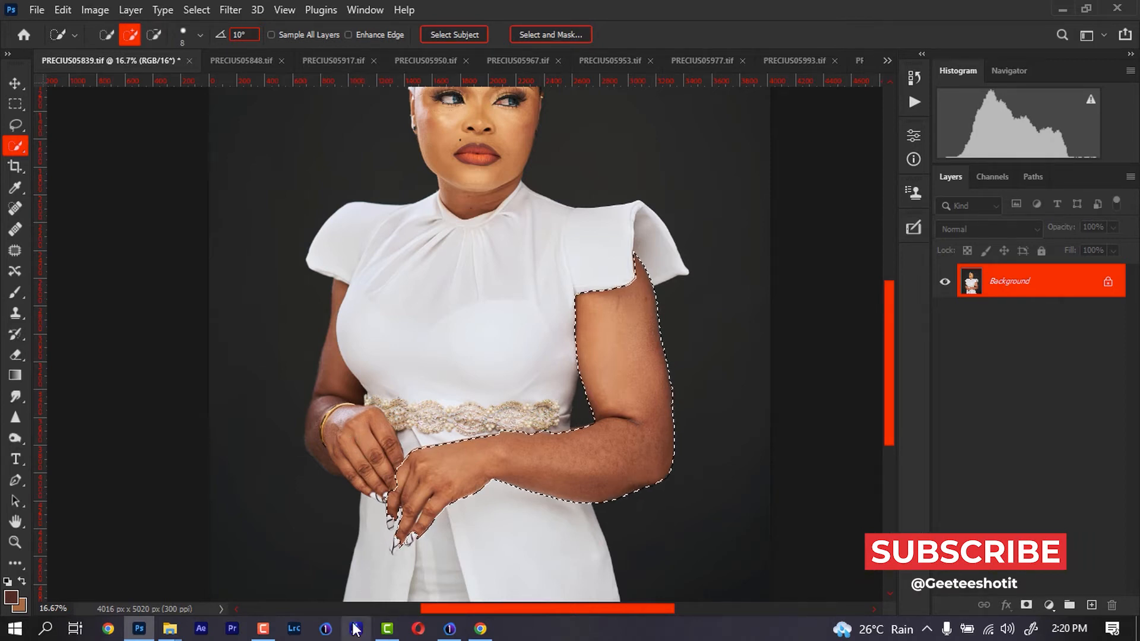
{"action": "key", "text": "F10"}
{"action": "key", "text": "ctrl+d"}
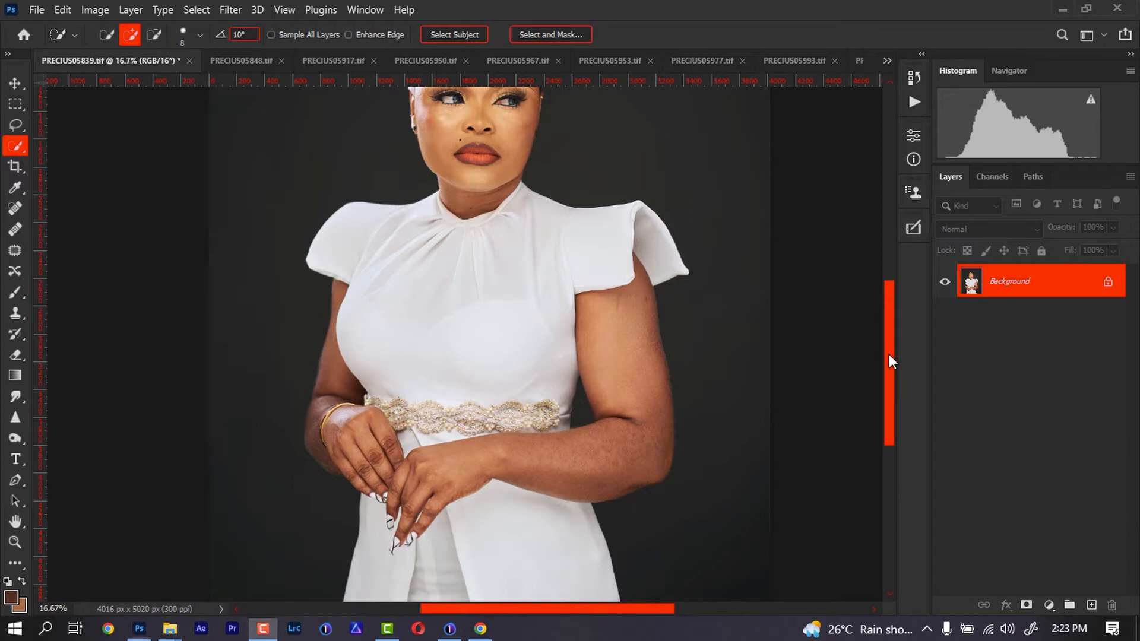
- Select the skin of both bare arms and hands and add a Selective Color adjustment layer masked to that selection
{"action": "left_click", "coordinate": [625, 479]}
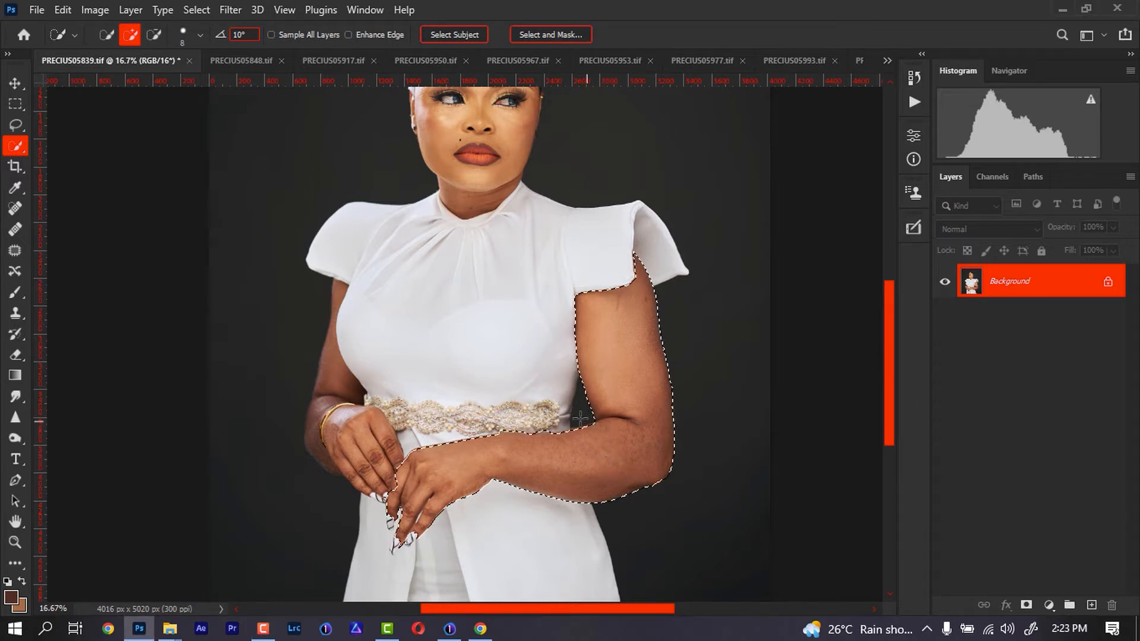
{"action": "mouse_move", "coordinate": [369, 436]}
{"action": "left_mouse_down"}
{"action": "mouse_move", "coordinate": [377, 457]}
{"action": "mouse_move", "coordinate": [362, 431]}
{"action": "mouse_move", "coordinate": [357, 466]}
{"action": "mouse_move", "coordinate": [336, 385]}
{"action": "mouse_move", "coordinate": [313, 437]}
{"action": "mouse_move", "coordinate": [323, 457]}
{"action": "left_mouse_up"}
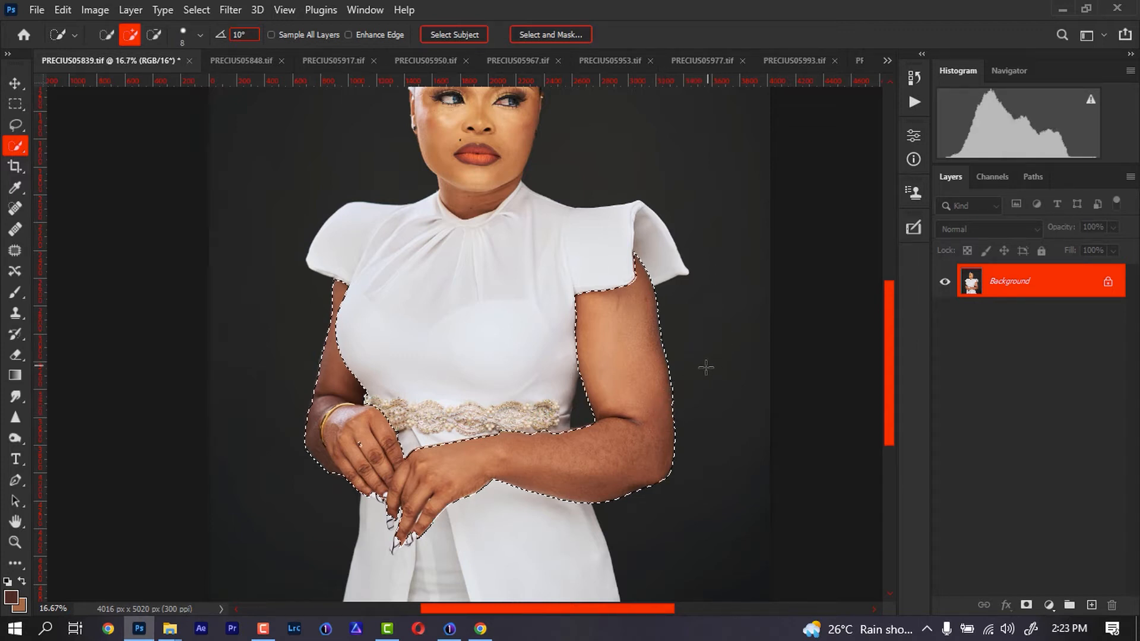
{"action": "left_click", "coordinate": [1049, 606]}
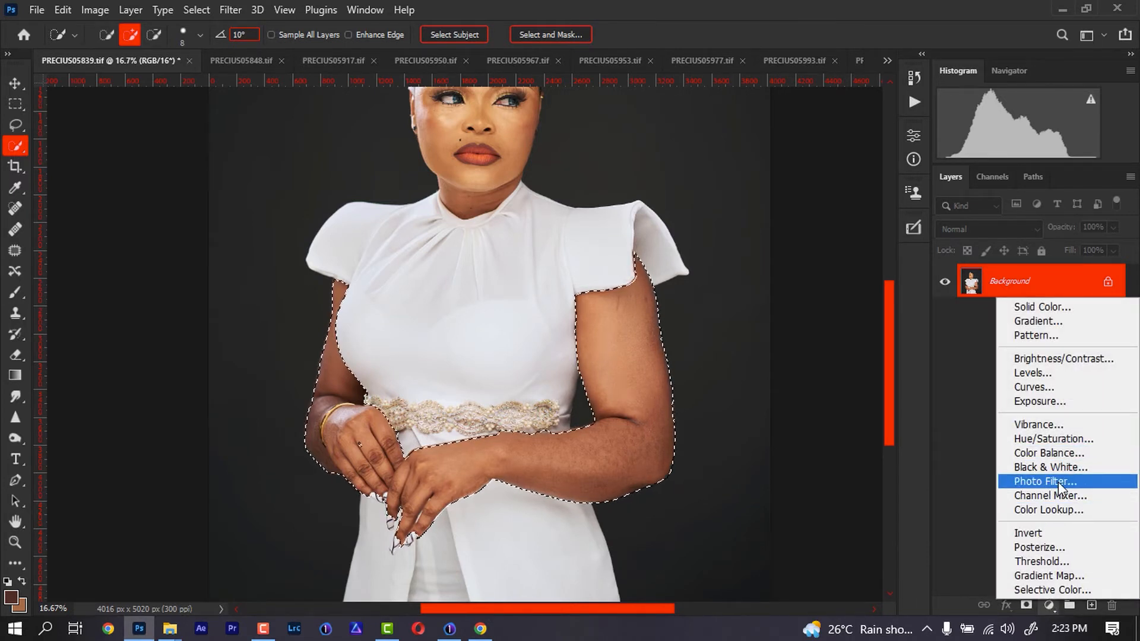
{"action": "left_click", "coordinate": [1040, 589]}
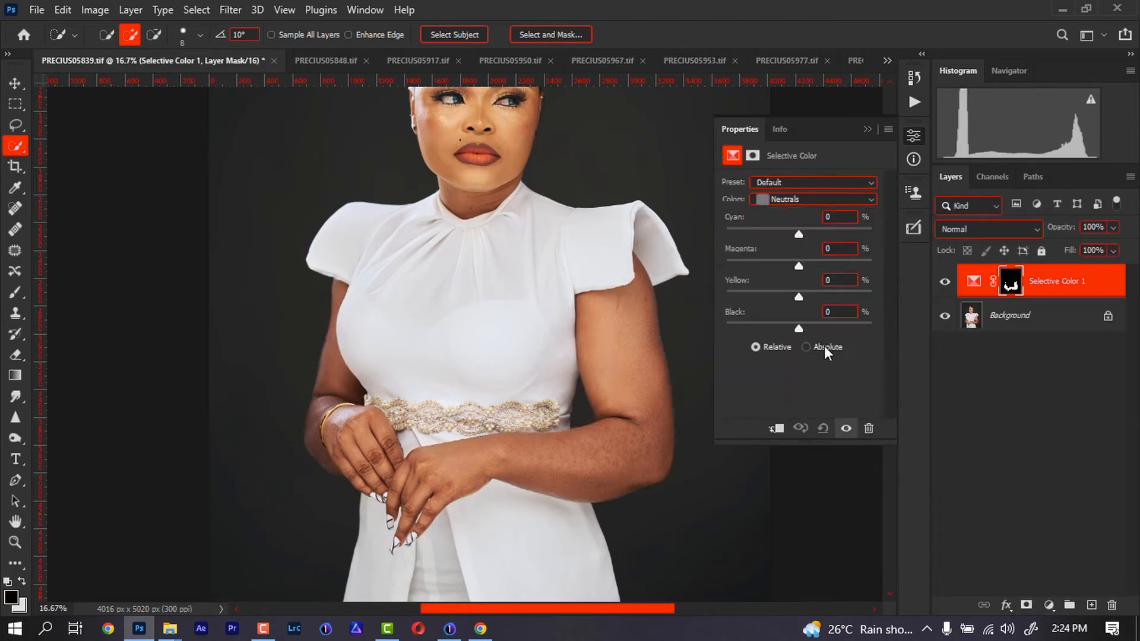
- Slightly lower the Black amount of the Reds in the Selective Color adjustment
{"action": "left_click", "coordinate": [791, 182]}
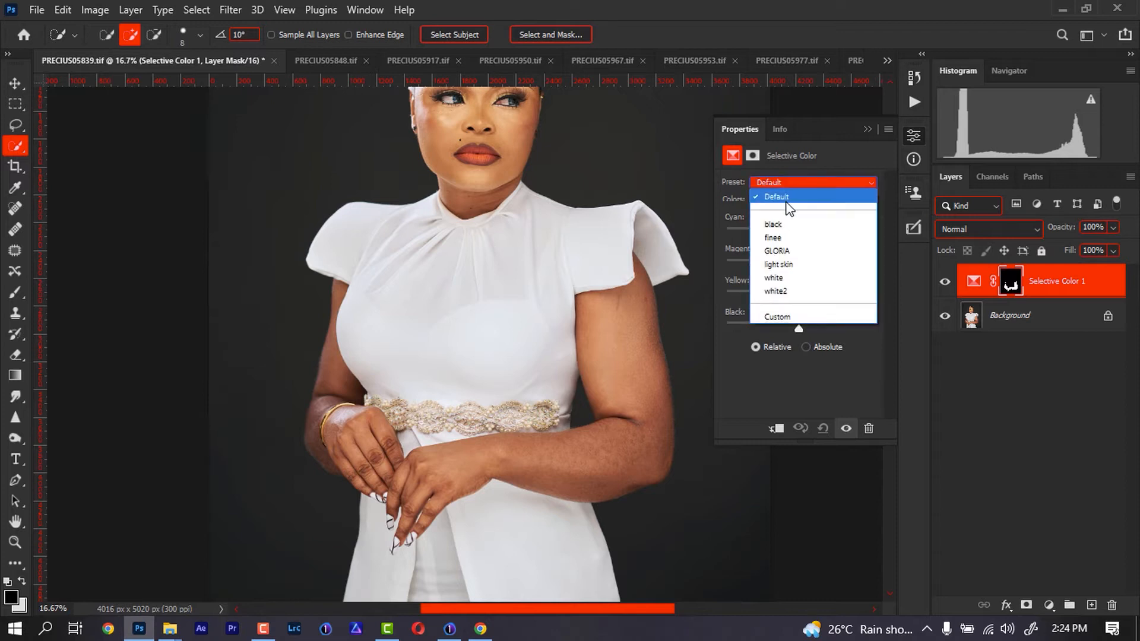
{"action": "left_click", "coordinate": [791, 200]}
{"action": "left_click", "coordinate": [783, 199]}
{"action": "left_click", "coordinate": [781, 209]}
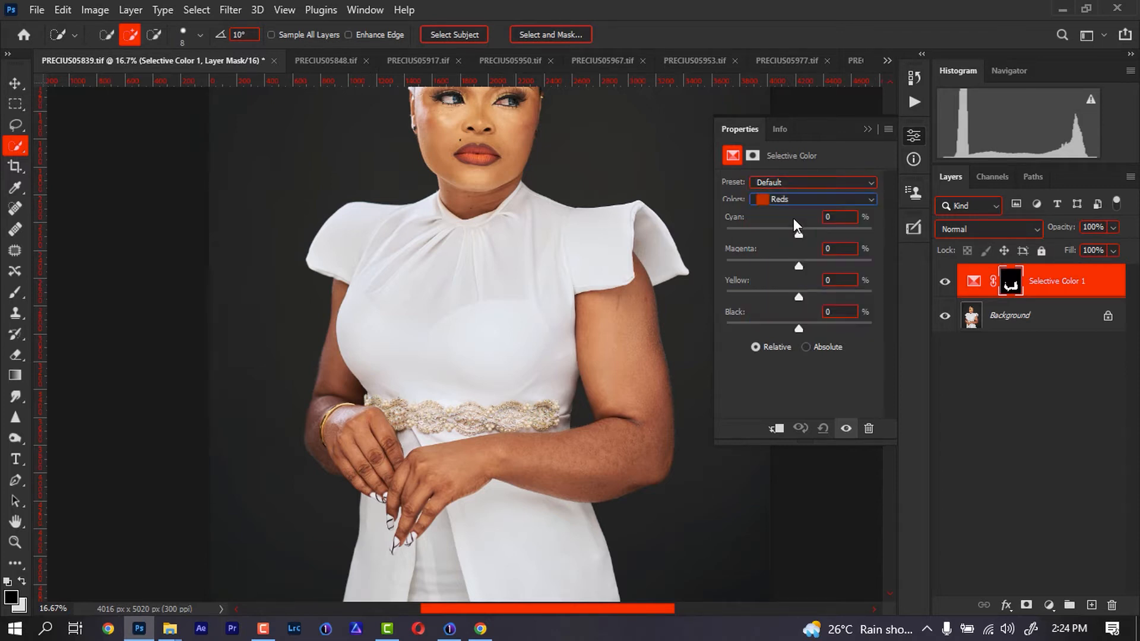
{"action": "mouse_move", "coordinate": [799, 330]}
{"action": "left_mouse_down"}
{"action": "mouse_move", "coordinate": [754, 330]}
{"action": "mouse_move", "coordinate": [793, 329]}
{"action": "left_mouse_up"}
- Merge the Selective Color layer into the Background and restore the selection of the arms and hands
{"action": "key", "text": "backslash"}
{"action": "key", "text": "ctrl+e"}
{"action": "key", "text": "ctrl+shift+d"}
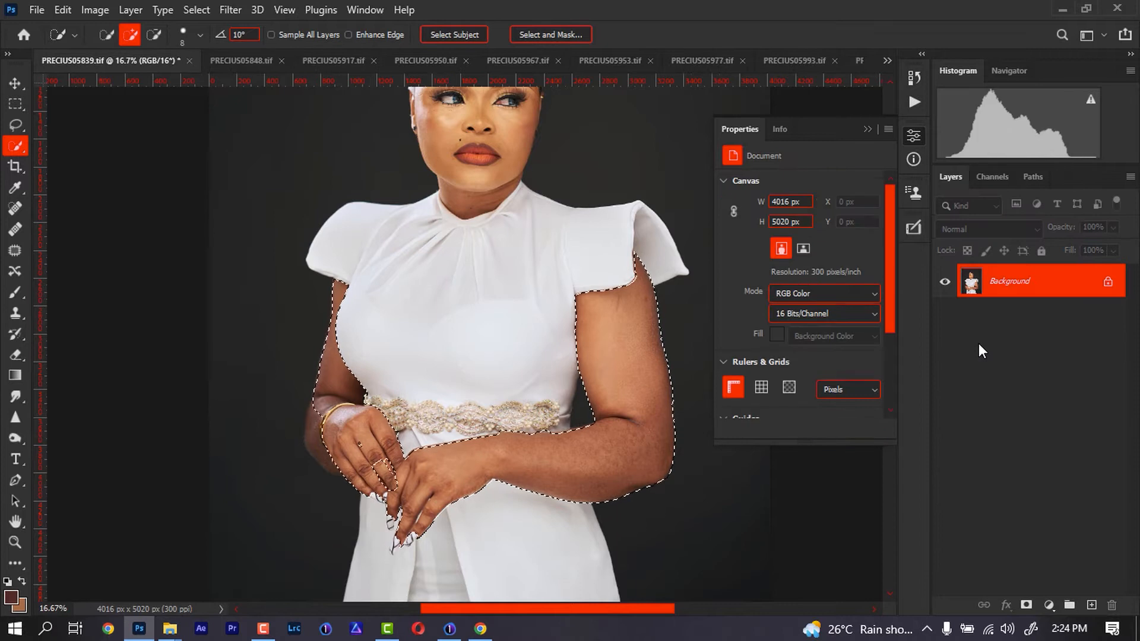
- Add a Curves adjustment layer masked to the arms and raise the RGB midpoint to input 116, output 144
{"action": "left_click", "coordinate": [1049, 605]}
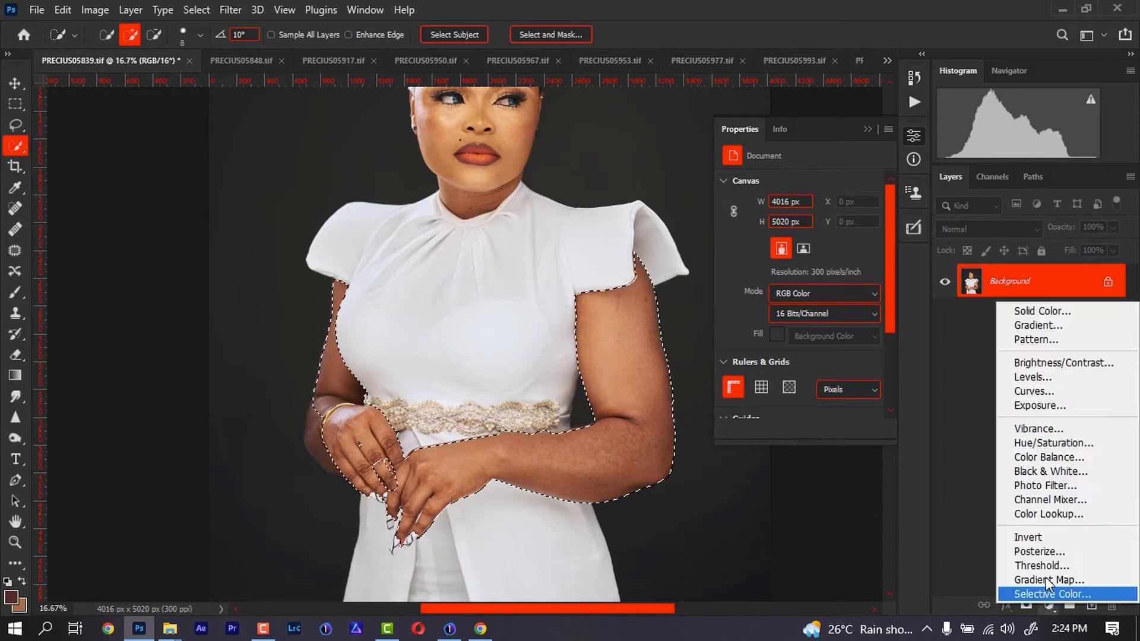
{"action": "left_click", "coordinate": [1044, 393]}
{"action": "left_click_drag", "start_coordinate": [815, 274], "coordinate": [811, 268]}
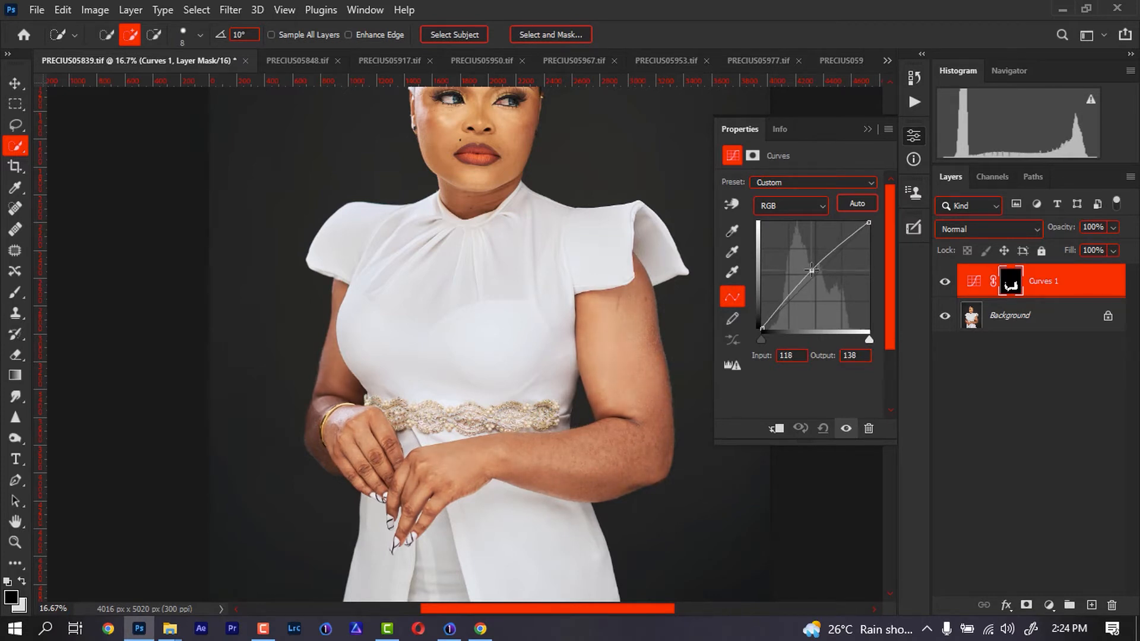
- Lower the Blue channel's midpoint in the Curves adjustment to input 127, output 120
{"action": "left_click", "coordinate": [796, 205]}
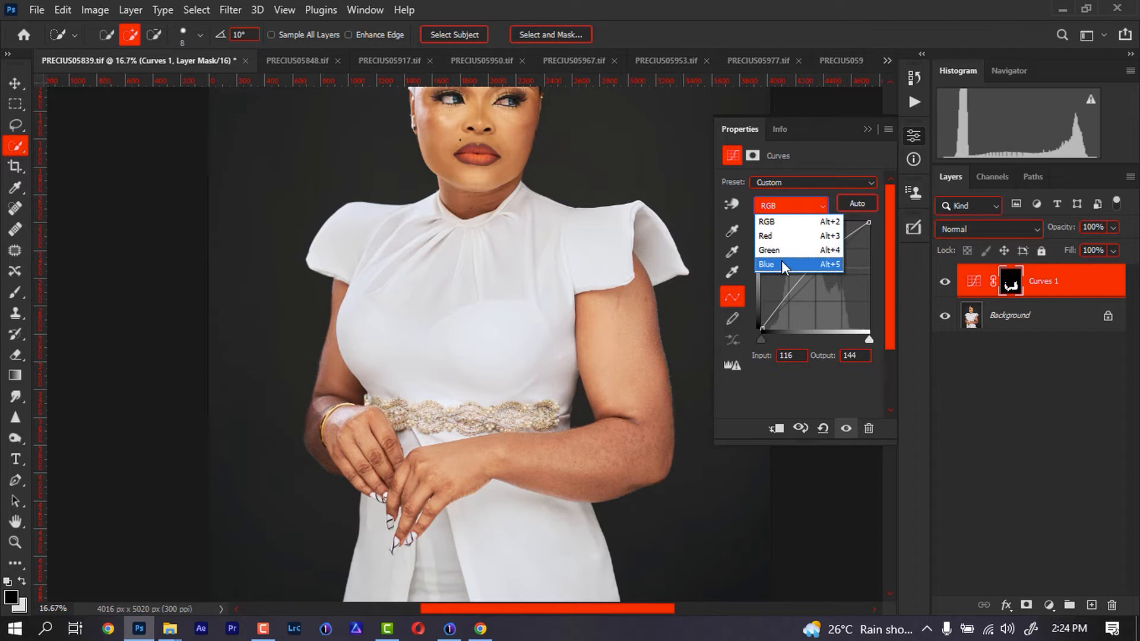
{"action": "left_click", "coordinate": [781, 261]}
{"action": "left_click_drag", "start_coordinate": [811, 279], "coordinate": [816, 278]}
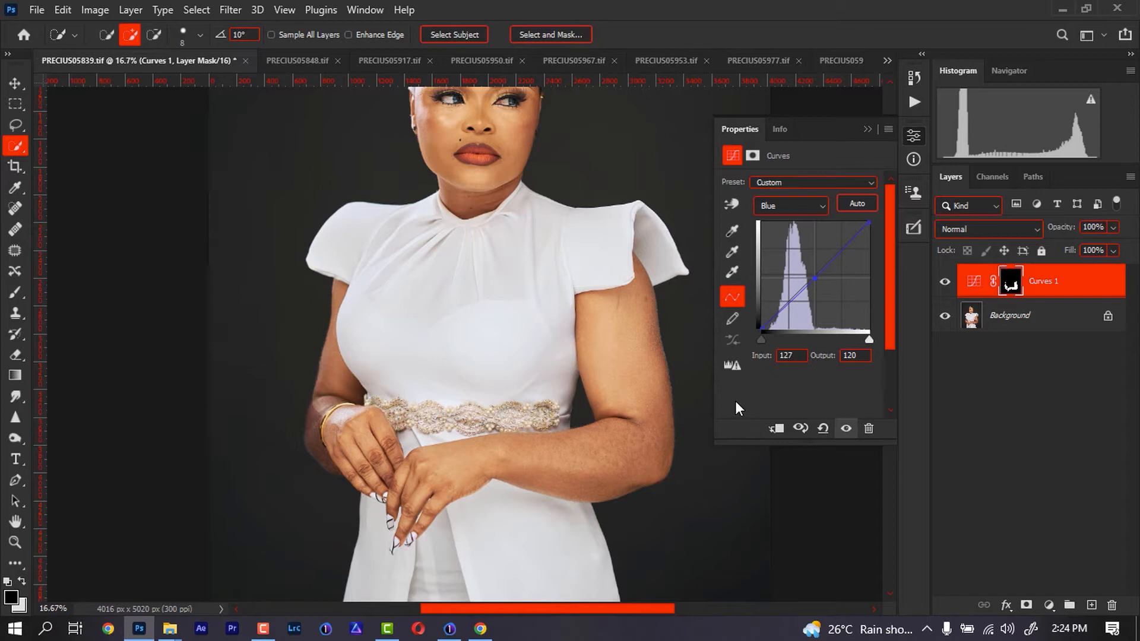
- Compare the arms' skin tone with the face, with and without the Curves adjustment
{"action": "key", "text": "ctrl+minus"}
{"action": "key", "text": "ctrl+minus"}
{"action": "key", "text": "ctrl+minus"}
{"action": "key", "text": "ctrl+minus"}
{"action": "key", "text": "ctrl+plus"}
{"action": "key", "text": "ctrl+plus"}
{"action": "key", "text": "ctrl+plus"}
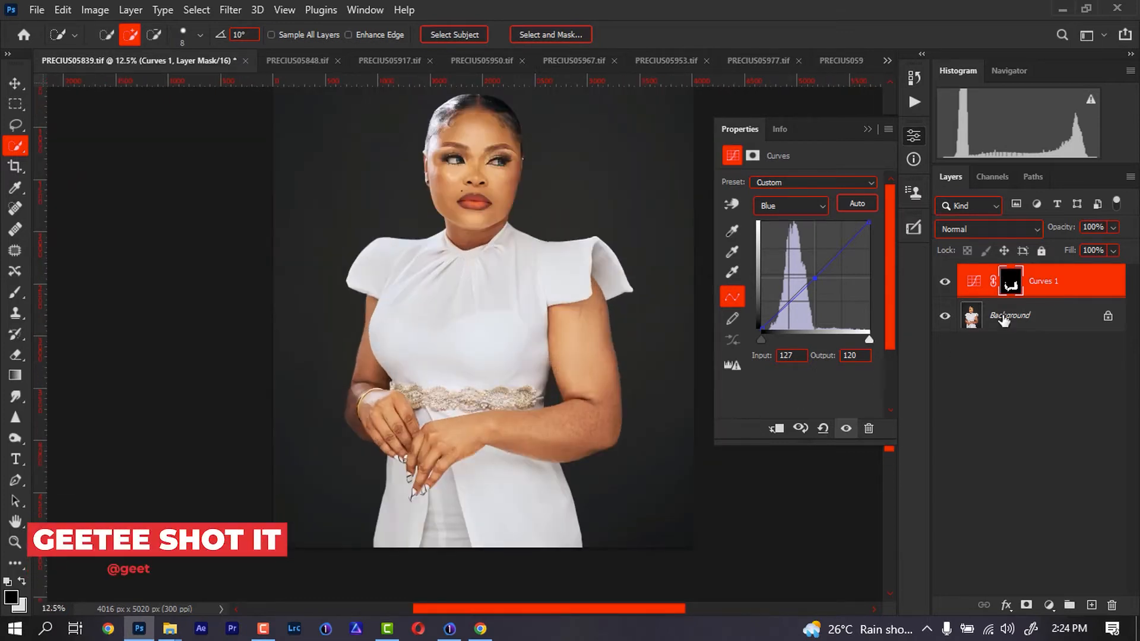
{"action": "left_click", "coordinate": [945, 282]}
{"action": "left_click", "coordinate": [945, 282]}
- Feather the Curves layer mask by about 2.8 px to soften the edges around the arms
{"action": "left_click", "coordinate": [754, 155]}
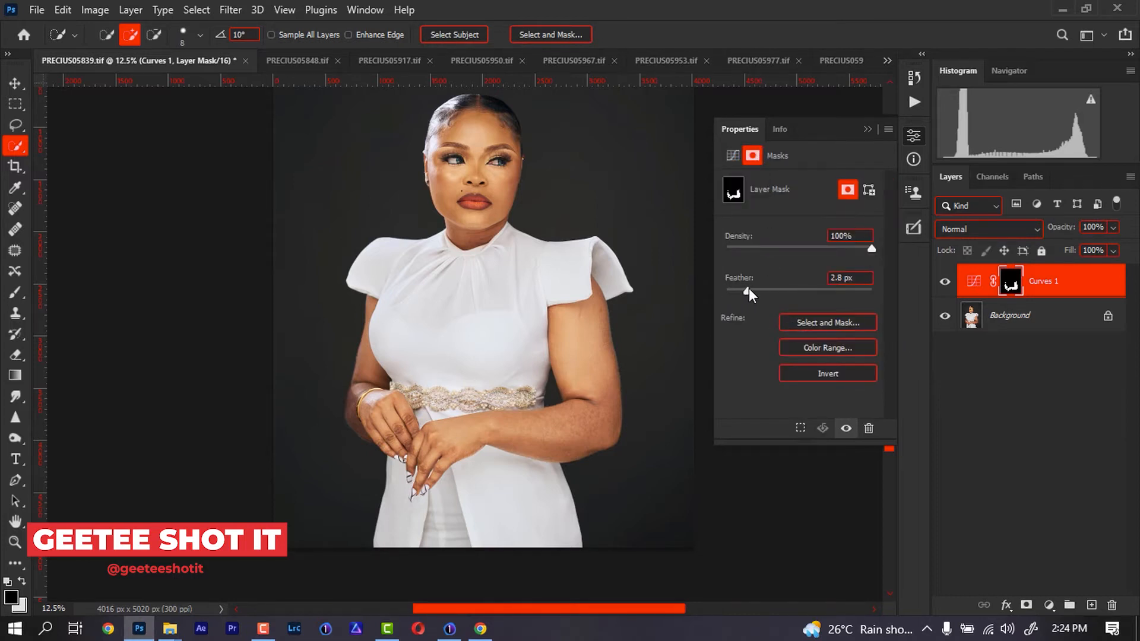
{"action": "left_click", "coordinate": [868, 129]}
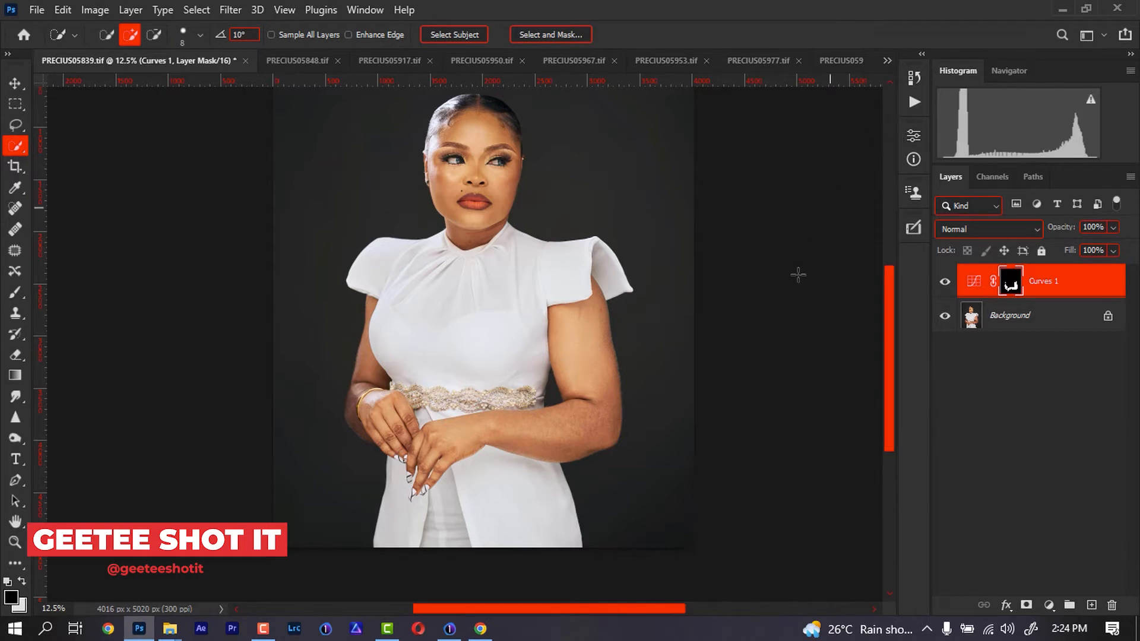
- Examine how the brightened arms blend with the rest of the portrait at different magnifications
{"action": "key", "text": "ctrl+minus"}
{"action": "key", "text": "ctrl+plus"}
{"action": "key", "text": "ctrl+plus"}
{"action": "key", "text": "ctrl+minus"}
{"action": "key", "text": "ctrl+plus"}
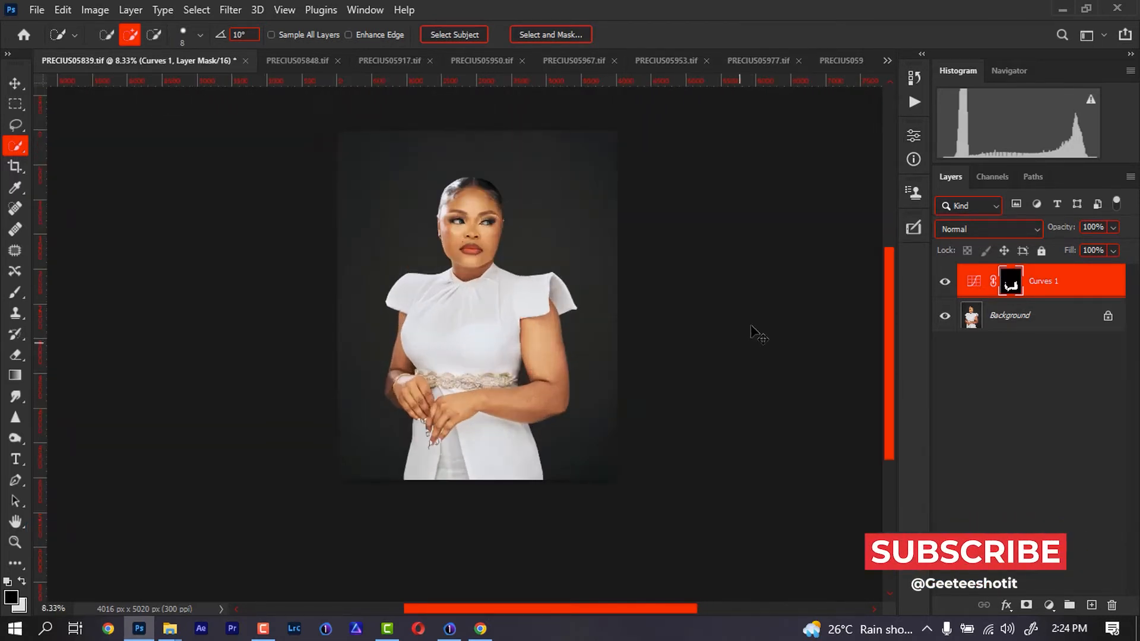
{"action": "key", "text": "ctrl+plus"}
{"action": "key", "text": "ctrl+minus"}
{"action": "key", "text": "ctrl+minus"}
{"action": "key", "text": "ctrl+plus"}
{"action": "key", "text": "ctrl+plus"}
{"action": "key", "text": "ctrl+minus"}
{"action": "key", "text": "ctrl+minus"}
- Stamp all visible layers into a new merged layer above the Curves layer
{"action": "left_click_drag", "start_coordinate": [559, 306], "coordinate": [544, 389]}
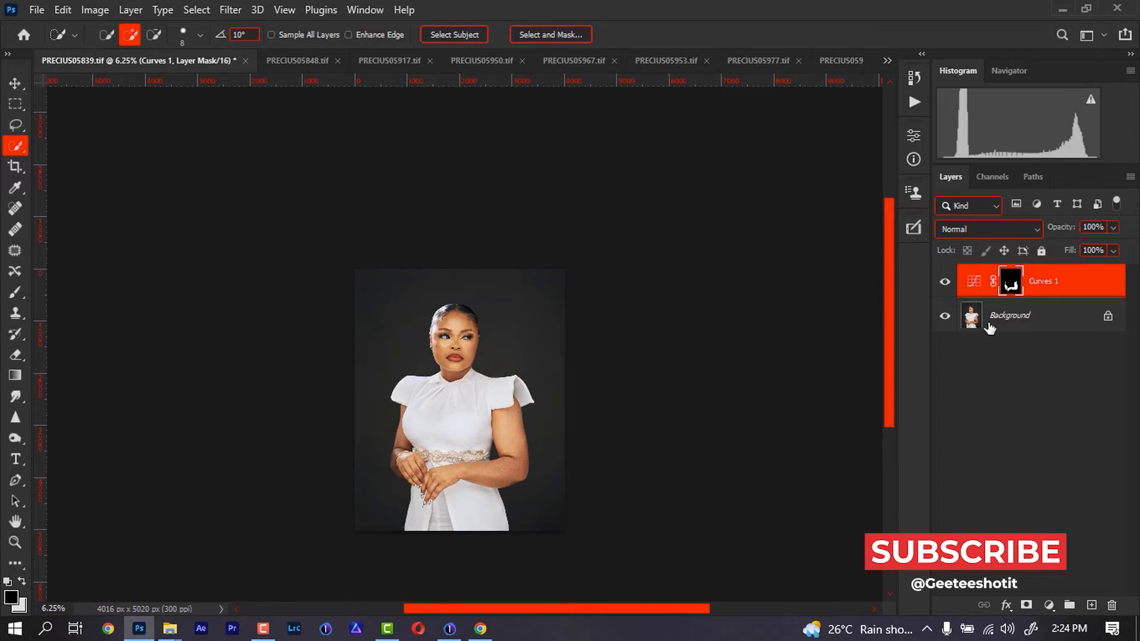
{"action": "key", "text": "ctrl+shift+alt+e"}
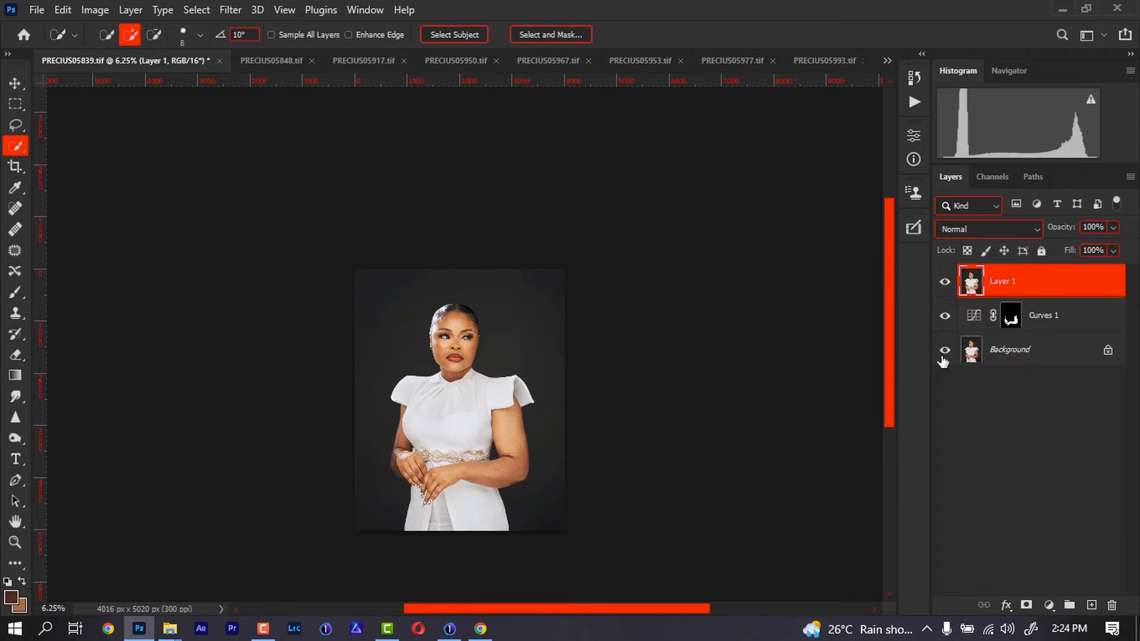
- Examine the face, dress and arms of the retouched portrait both close up and as a whole
{"action": "key", "text": "ctrl+plus"}
{"action": "key", "text": "ctrl+plus"}
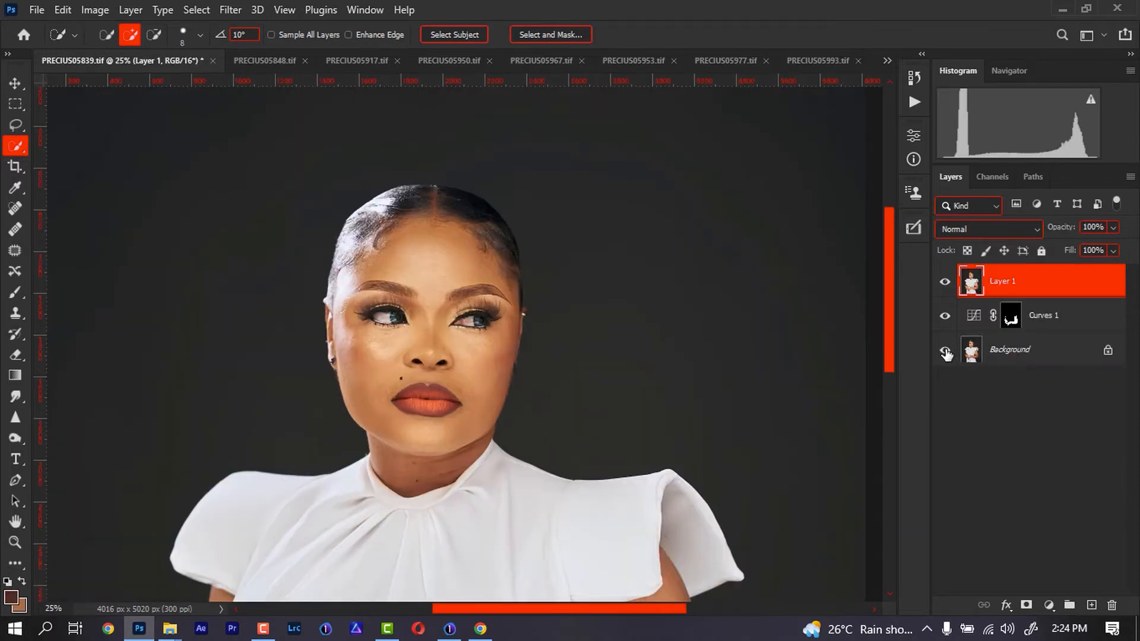
{"action": "key", "text": "ctrl+minus"}
{"action": "key", "text": "ctrl+minus"}
{"action": "key", "text": "ctrl+minus"}
{"action": "key", "text": "ctrl+plus"}
{"action": "key", "text": "ctrl+plus"}
{"action": "key", "text": "ctrl+plus"}
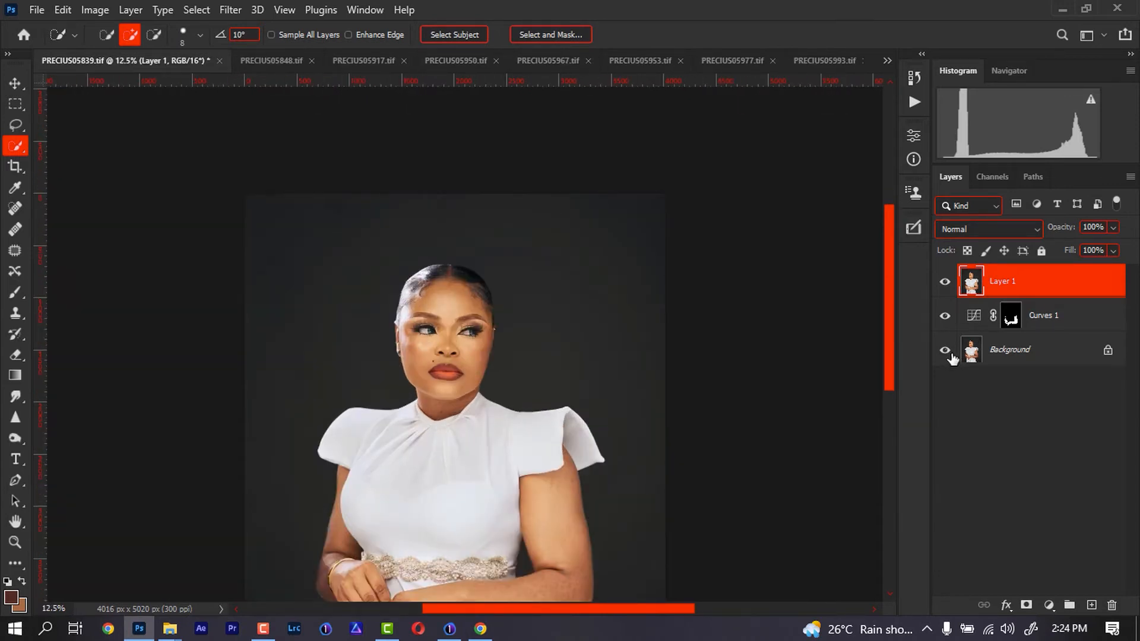
{"action": "key", "text": "ctrl+minus"}
{"action": "key", "text": "ctrl+minus"}
{"action": "key", "text": "ctrl+minus"}
{"action": "key", "text": "ctrl+plus"}
{"action": "key", "text": "ctrl+plus"}
- Duplicate Layer 1 and select the woman on the copy with the Subject selection command
{"action": "left_click_drag", "start_coordinate": [502, 385], "coordinate": [525, 309]}
{"action": "key", "text": "ctrl+j"}
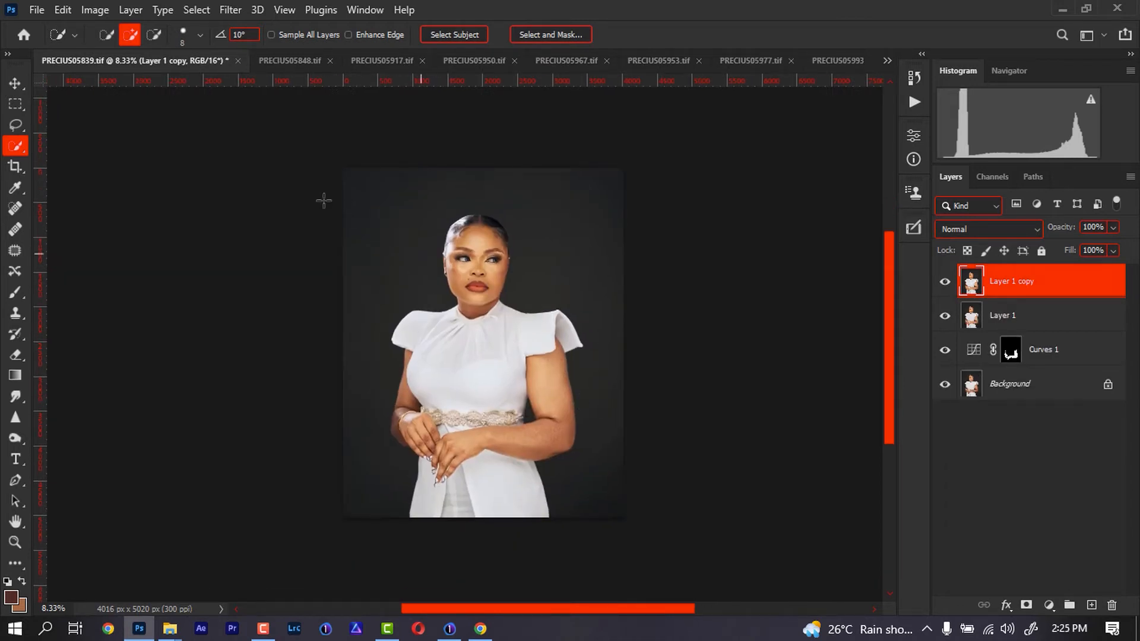
{"action": "left_click", "coordinate": [194, 10]}
{"action": "left_click", "coordinate": [285, 205]}
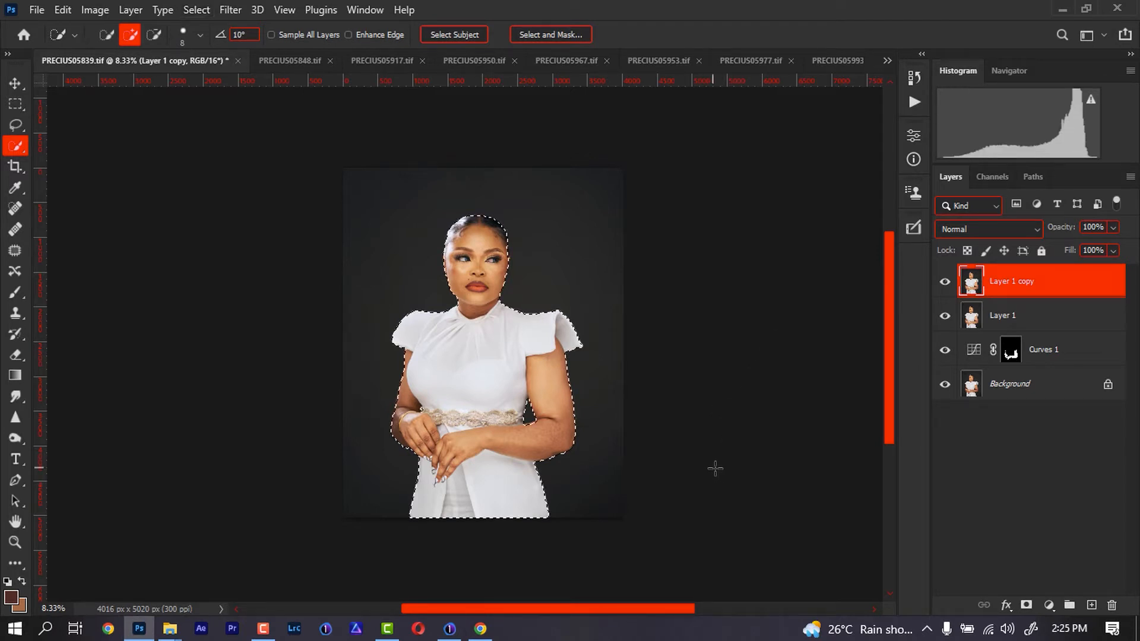
- Add the missed outer edge of the arm above the gold bracelet to the selection with the Object Selection Tool
{"action": "key", "text": "ctrl+plus"}
{"action": "key", "text": "ctrl+plus"}
{"action": "key", "text": "ctrl+plus"}
{"action": "key", "text": "ctrl+plus"}
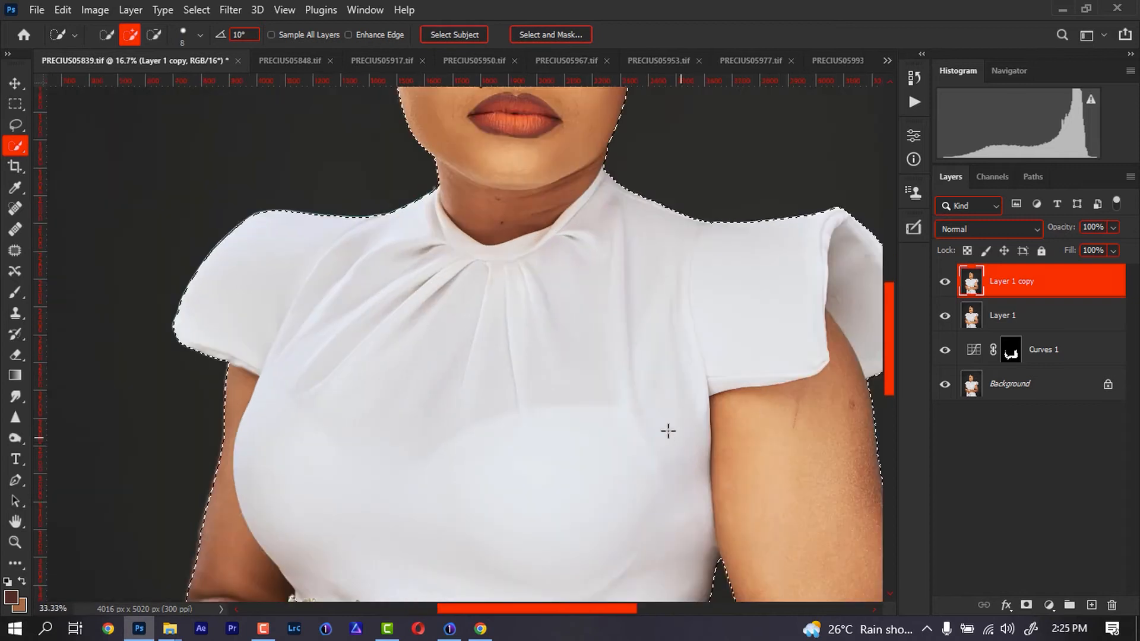
{"action": "left_click_drag", "start_coordinate": [414, 405], "coordinate": [511, 123]}
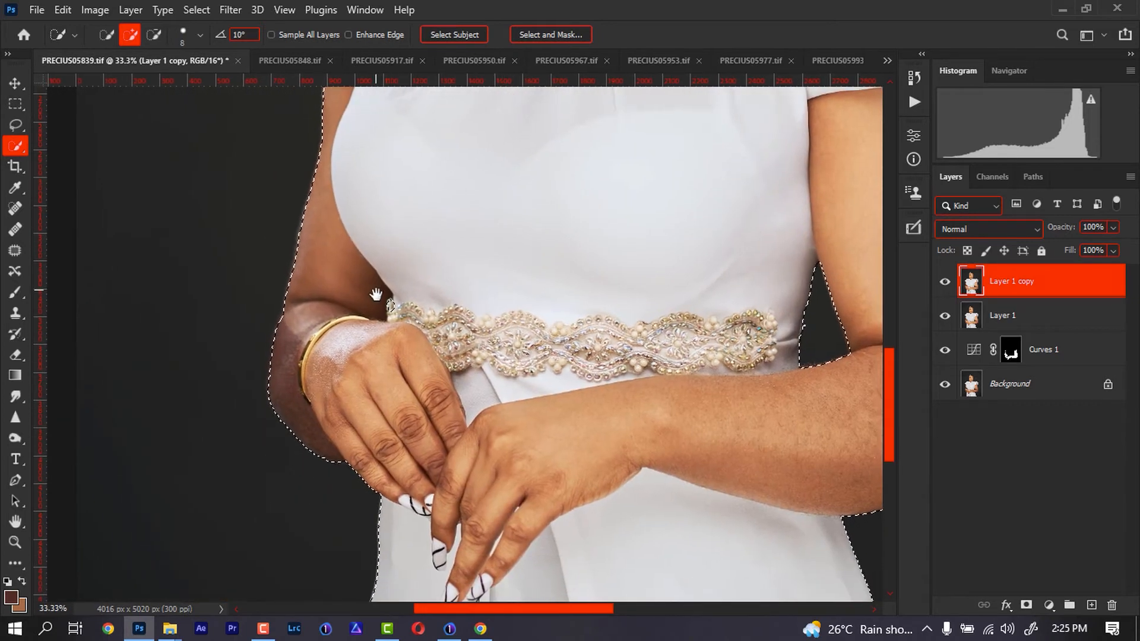
{"action": "left_click_drag", "start_coordinate": [410, 244], "coordinate": [394, 294]}
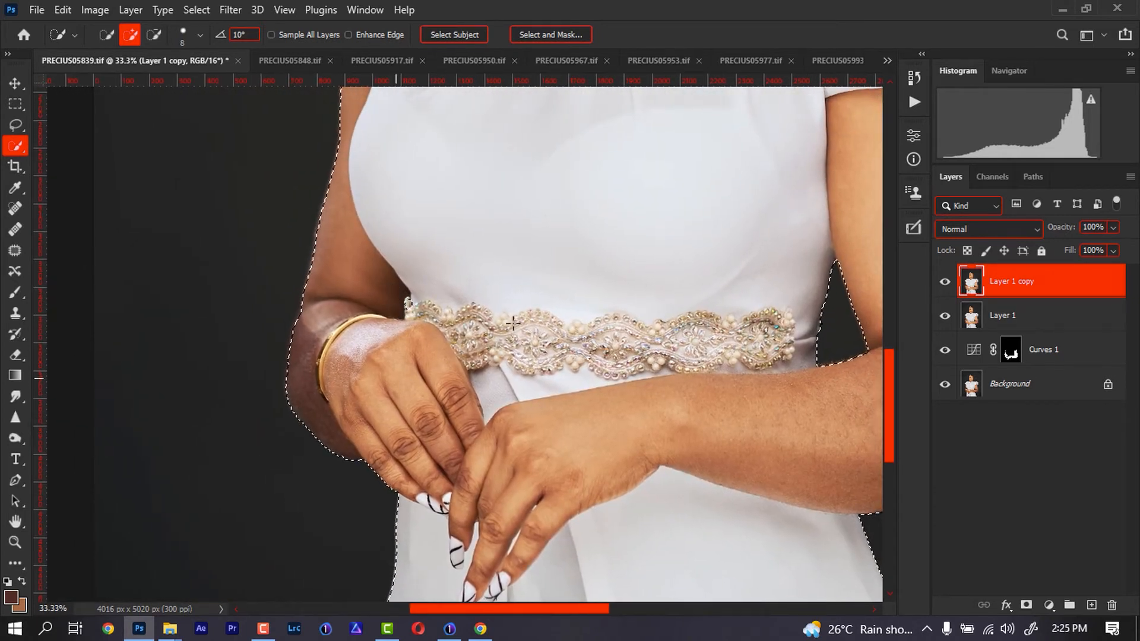
{"action": "right_click", "coordinate": [15, 147]}
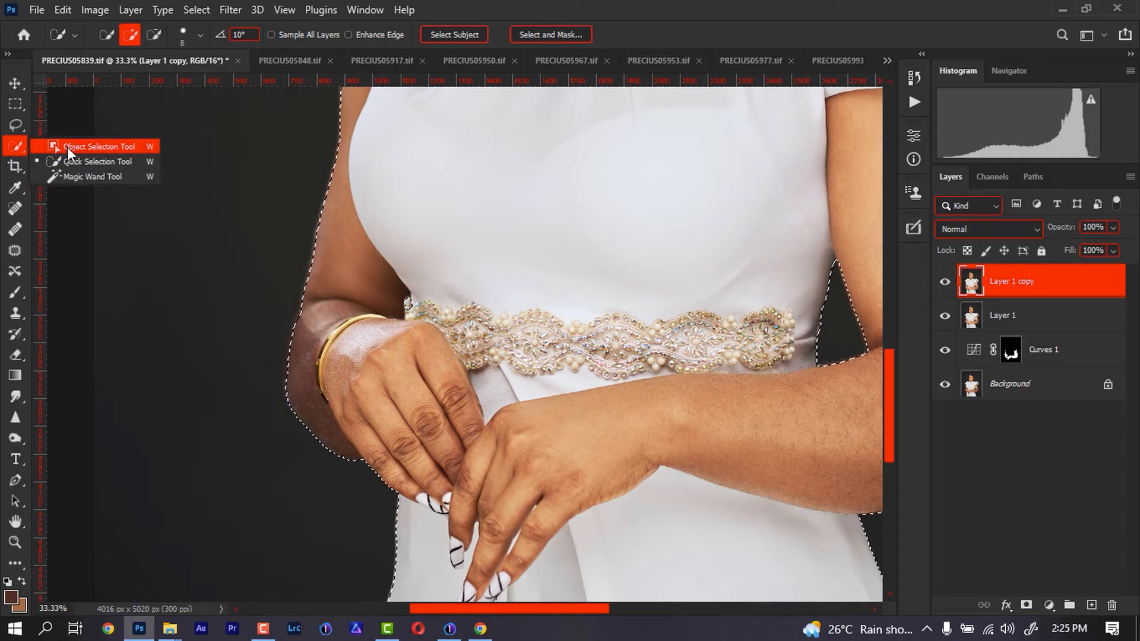
{"action": "left_click", "coordinate": [69, 150]}
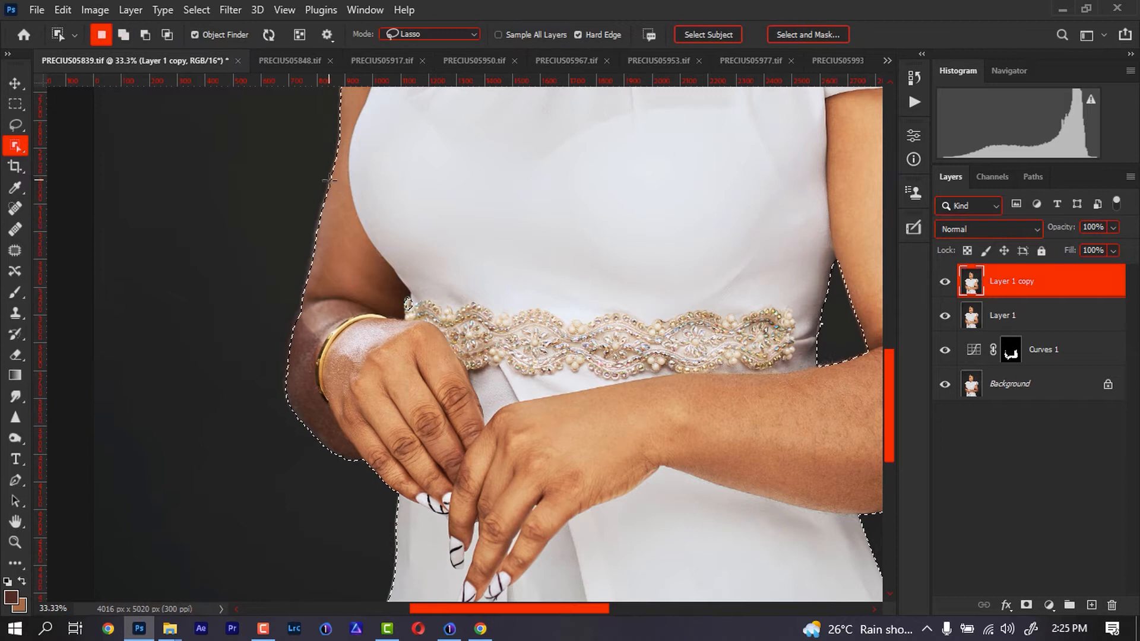
{"action": "key", "text": "shift"}
{"action": "mouse_move", "coordinate": [304, 286]}
{"action": "left_mouse_down"}
{"action": "mouse_move", "coordinate": [282, 354]}
{"action": "mouse_move", "coordinate": [288, 396]}
{"action": "mouse_move", "coordinate": [318, 295]}
{"action": "mouse_move", "coordinate": [313, 251]}
{"action": "left_mouse_up"}
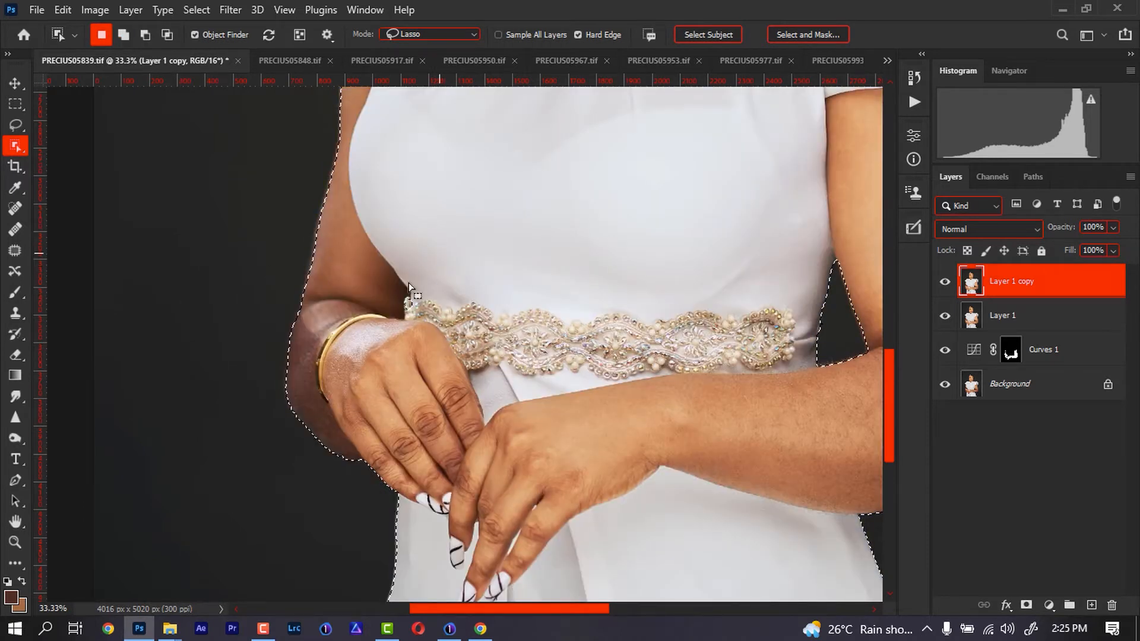
- Add the missed edges around the hair, ears and neck to the selection with the Object Selection Tool
{"action": "left_click_drag", "start_coordinate": [356, 343], "coordinate": [376, 463]}
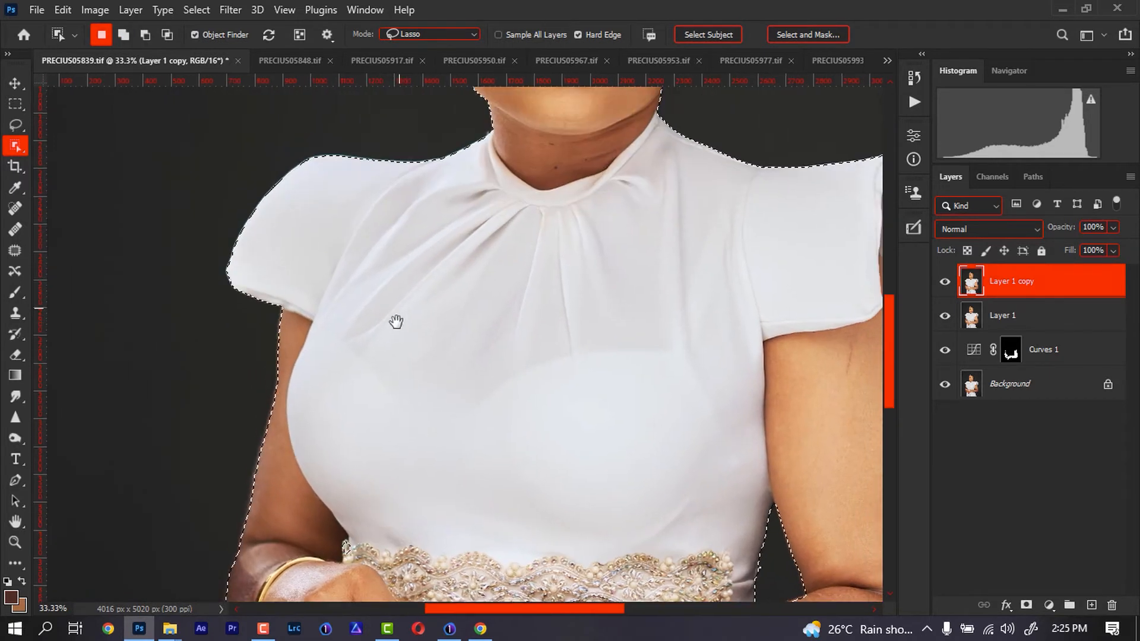
{"action": "left_click_drag", "start_coordinate": [396, 321], "coordinate": [344, 511]}
{"action": "mouse_move", "coordinate": [465, 315]}
{"action": "left_mouse_down"}
{"action": "mouse_move", "coordinate": [445, 437]}
{"action": "mouse_move", "coordinate": [426, 434]}
{"action": "left_mouse_up"}
{"action": "key", "text": "shift"}
{"action": "mouse_move", "coordinate": [401, 155]}
{"action": "left_mouse_down"}
{"action": "mouse_move", "coordinate": [473, 160]}
{"action": "mouse_move", "coordinate": [395, 172]}
{"action": "mouse_move", "coordinate": [385, 158]}
{"action": "left_mouse_up"}
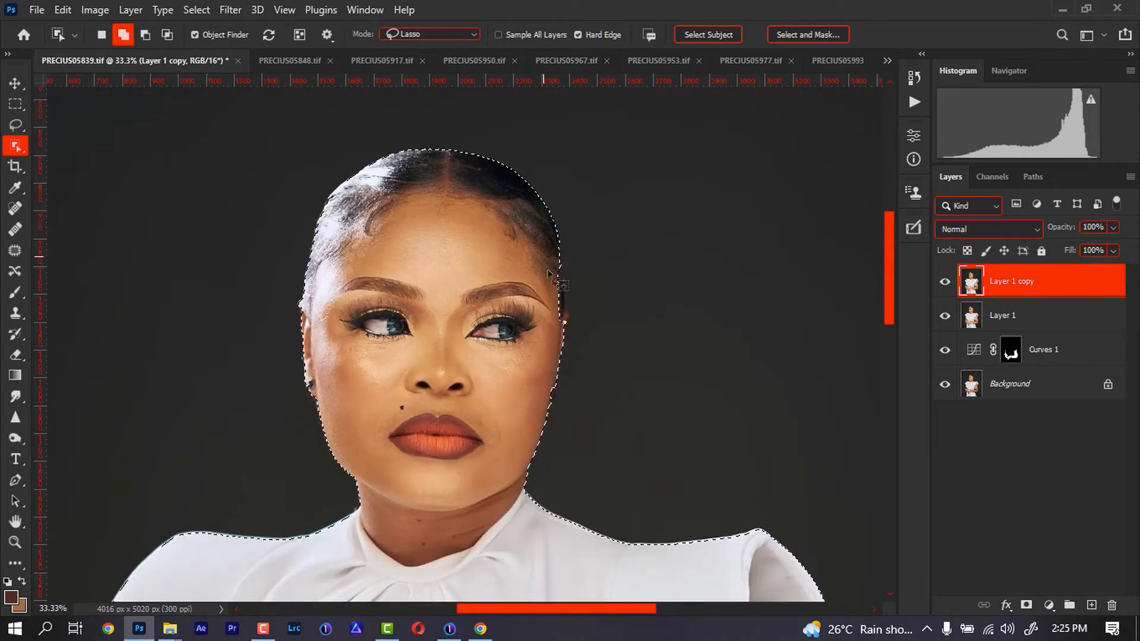
{"action": "mouse_move", "coordinate": [564, 288]}
{"action": "left_mouse_down"}
{"action": "mouse_move", "coordinate": [566, 334]}
{"action": "mouse_move", "coordinate": [553, 291]}
{"action": "mouse_move", "coordinate": [559, 254]}
{"action": "left_mouse_up"}
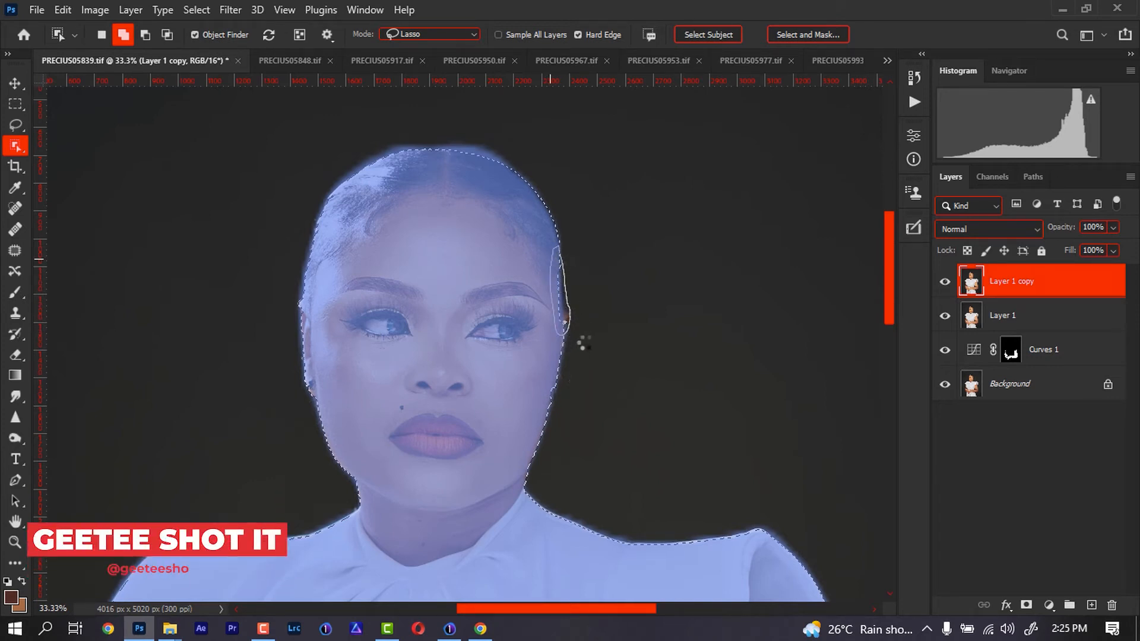
{"action": "mouse_move", "coordinate": [302, 305]}
{"action": "left_mouse_down"}
{"action": "mouse_move", "coordinate": [300, 332]}
{"action": "mouse_move", "coordinate": [315, 326]}
{"action": "mouse_move", "coordinate": [309, 304]}
{"action": "left_mouse_up"}
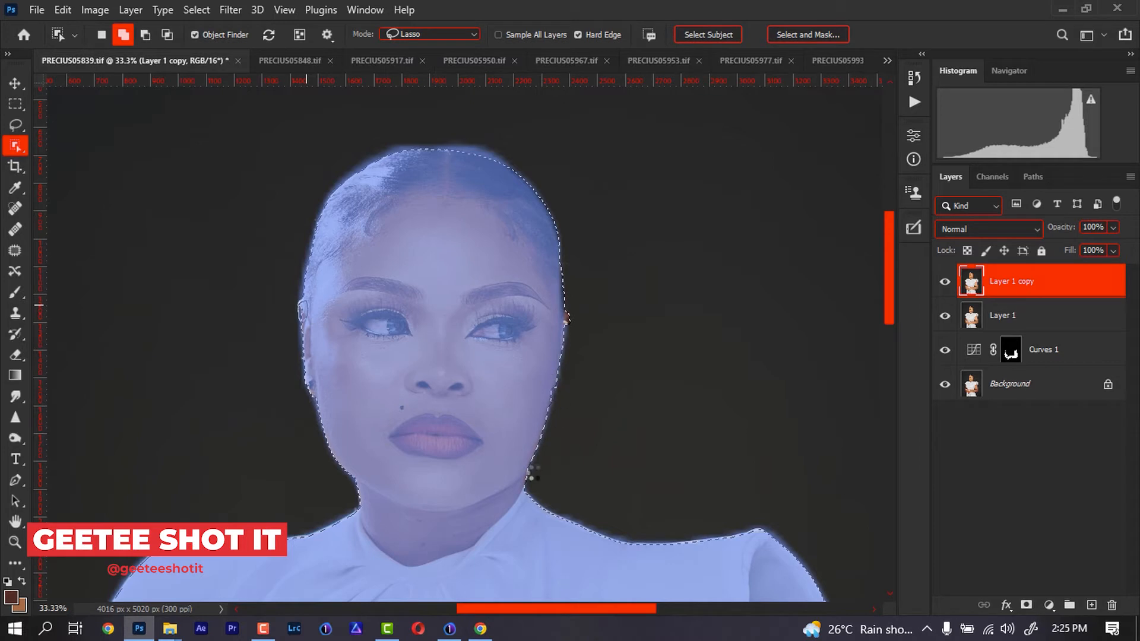
{"action": "key", "text": "space"}
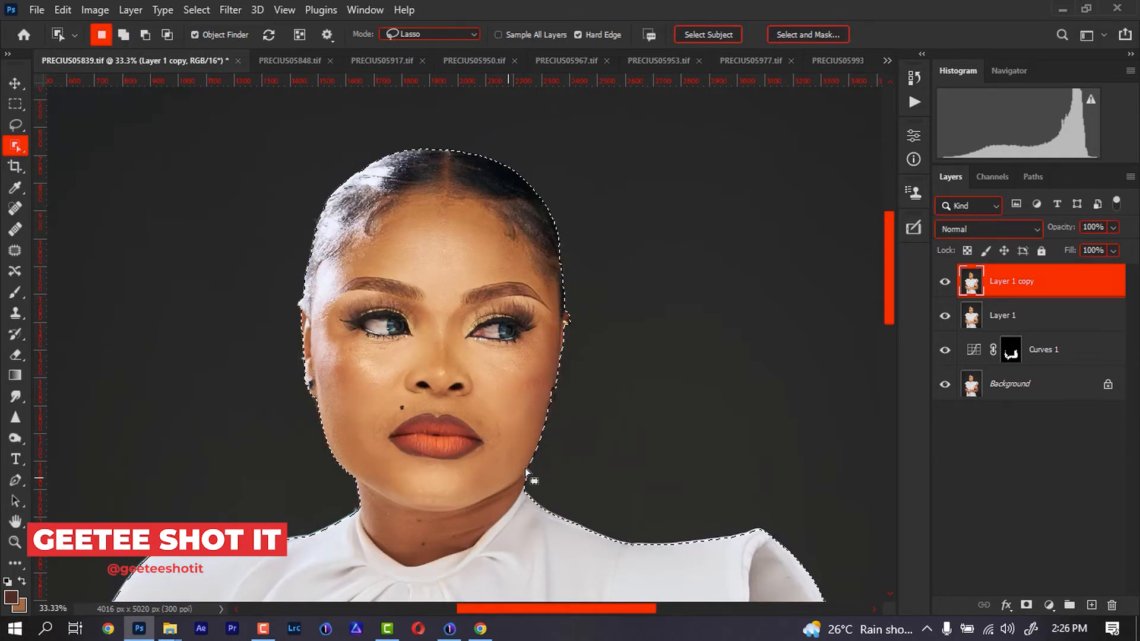
{"action": "mouse_move", "coordinate": [536, 403]}
{"action": "left_mouse_down"}
{"action": "mouse_move", "coordinate": [505, 260]}
{"action": "mouse_move", "coordinate": [488, 306]}
{"action": "mouse_move", "coordinate": [493, 255]}
{"action": "left_mouse_up"}
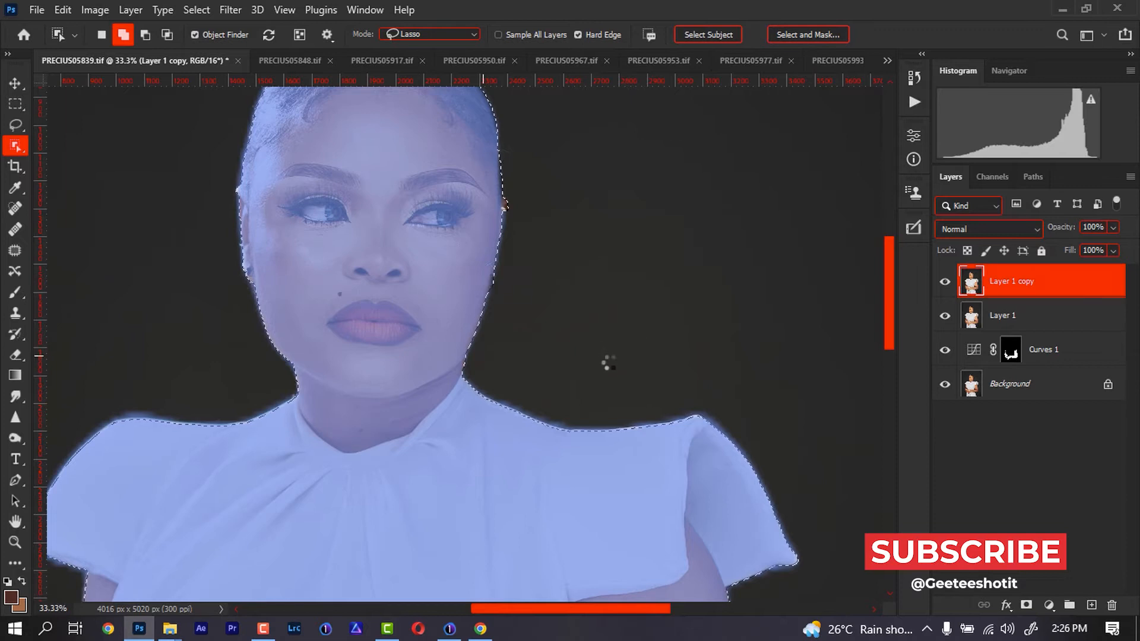
{"action": "key", "text": "space"}
- Try to correct the selection at the belt's end beside the bracelet hand by subtracting with the Object Selection Tool
{"action": "mouse_move", "coordinate": [552, 347]}
{"action": "left_mouse_down"}
{"action": "mouse_move", "coordinate": [533, 315]}
{"action": "mouse_move", "coordinate": [511, 164]}
{"action": "left_mouse_up"}
{"action": "left_click_drag", "start_coordinate": [588, 398], "coordinate": [742, 416]}
{"action": "left_click_drag", "start_coordinate": [416, 333], "coordinate": [509, 357]}
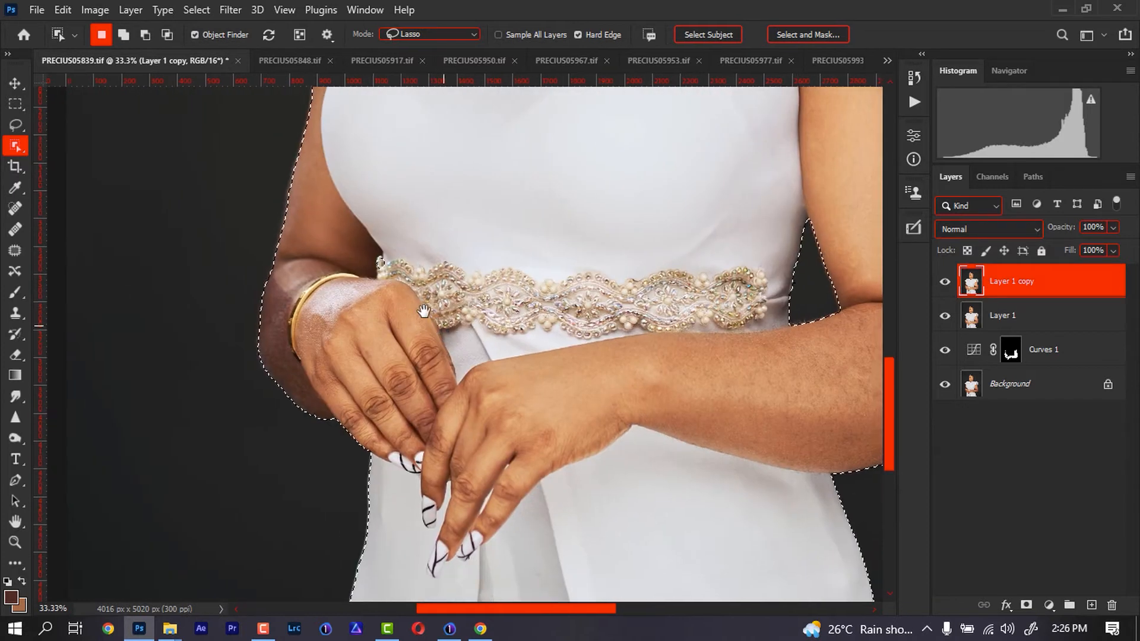
{"action": "key", "text": "alt"}
{"action": "mouse_move", "coordinate": [397, 267]}
{"action": "left_mouse_down"}
{"action": "mouse_move", "coordinate": [387, 263]}
{"action": "mouse_move", "coordinate": [385, 281]}
{"action": "mouse_move", "coordinate": [392, 242]}
{"action": "left_mouse_up"}
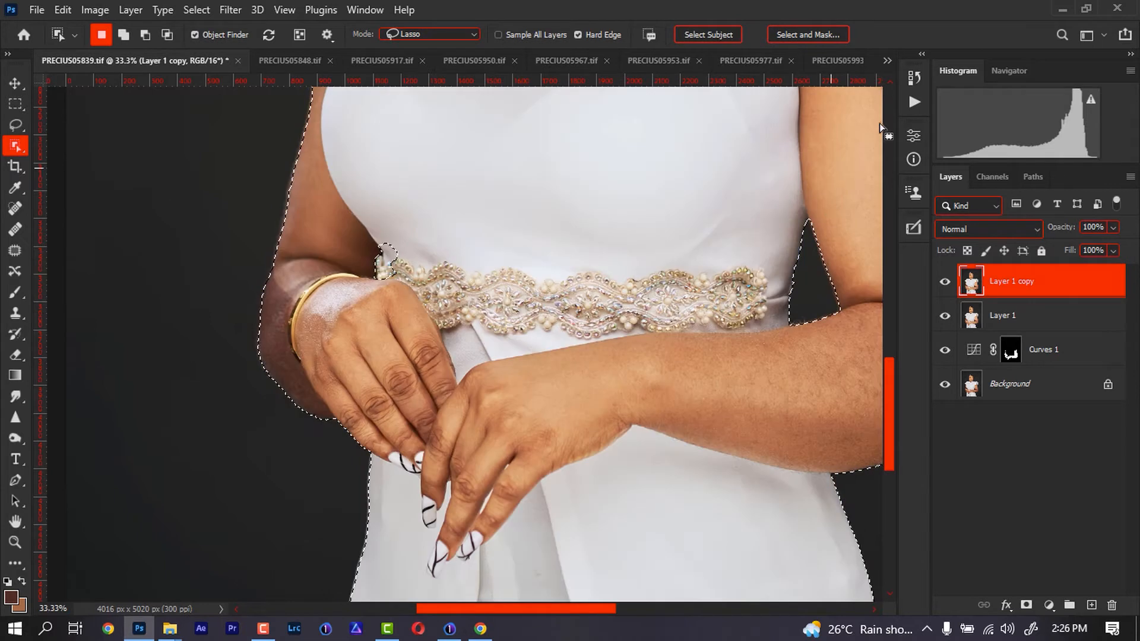
- Fix the selection at the belt's end beside the bracelet hand with the Lasso tool, adding the left-out patch back in
{"action": "left_click", "coordinate": [15, 125]}
{"action": "key", "text": "alt"}
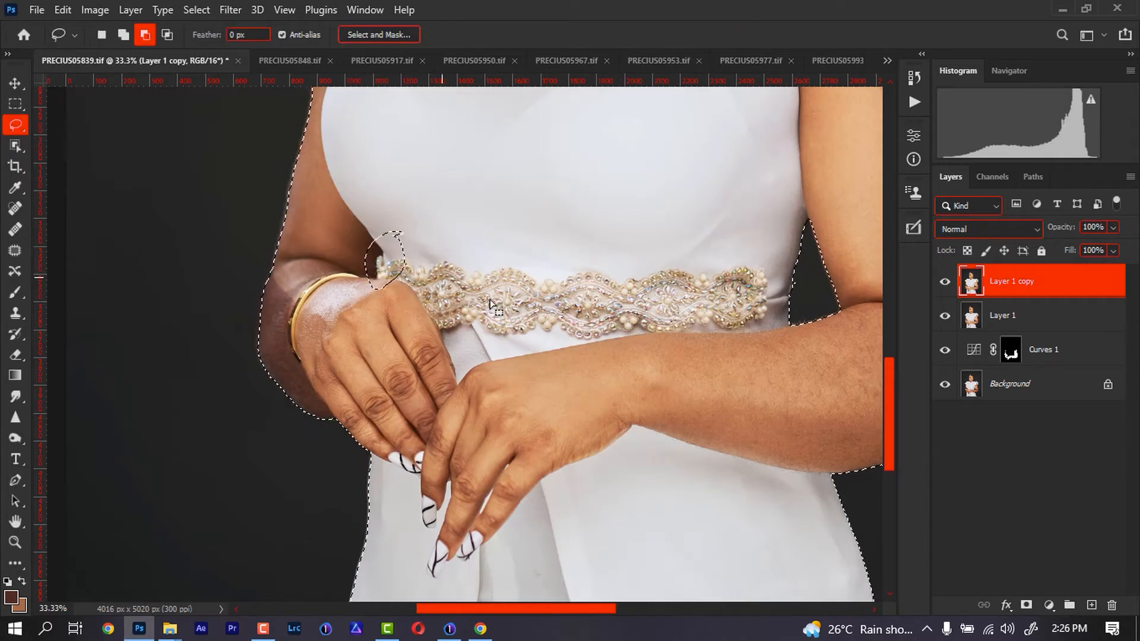
{"action": "left_click_drag", "start_coordinate": [380, 213], "coordinate": [359, 291]}
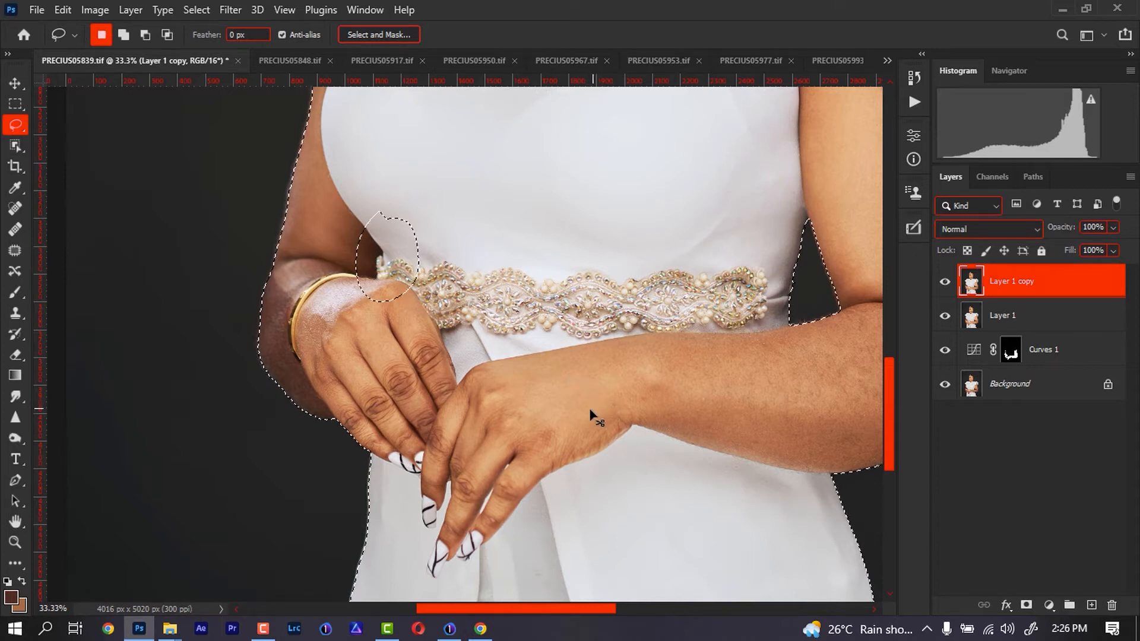
{"action": "key", "text": "shift"}
{"action": "mouse_move", "coordinate": [378, 220]}
{"action": "left_mouse_down"}
{"action": "mouse_move", "coordinate": [364, 283]}
{"action": "mouse_move", "coordinate": [419, 256]}
{"action": "left_mouse_up"}
- Feather the selection of the woman by 2 pixels
{"action": "mouse_move", "coordinate": [700, 310]}
{"action": "left_mouse_down"}
{"action": "mouse_move", "coordinate": [631, 342]}
{"action": "mouse_move", "coordinate": [626, 550]}
{"action": "left_mouse_up"}
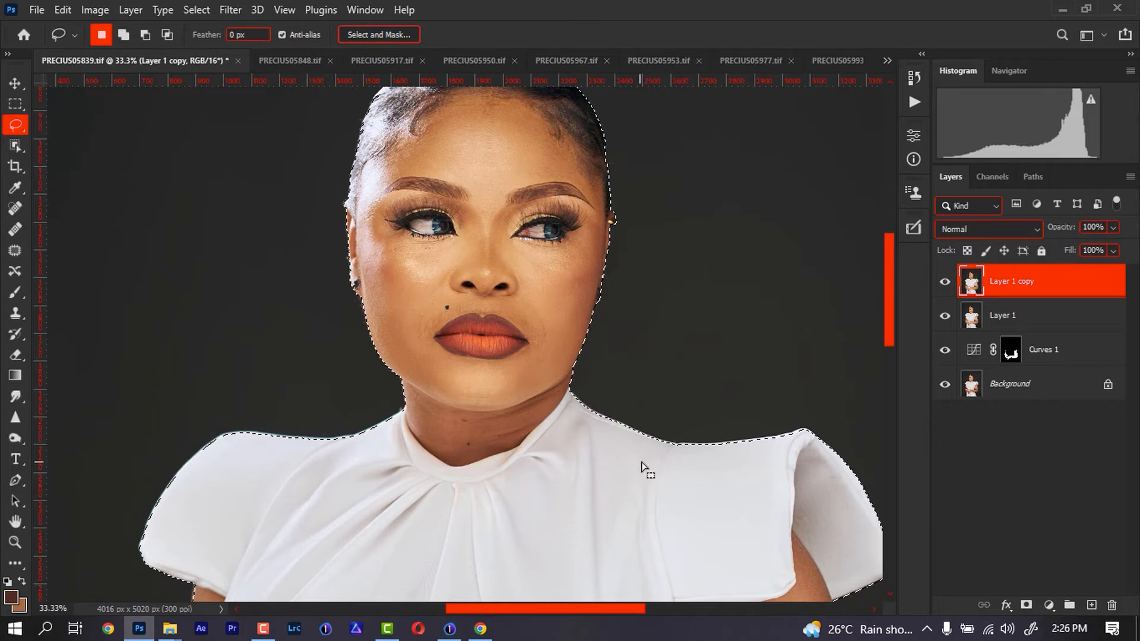
{"action": "right_click", "coordinate": [643, 462]}
{"action": "left_click", "coordinate": [680, 183]}
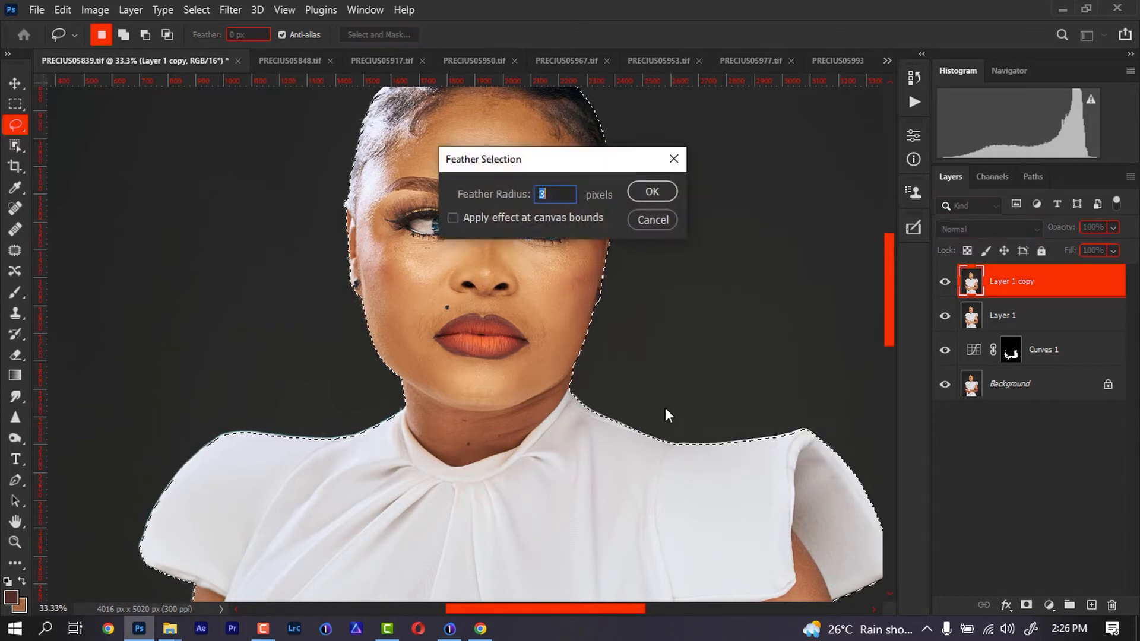
{"action": "type", "text": "2"}
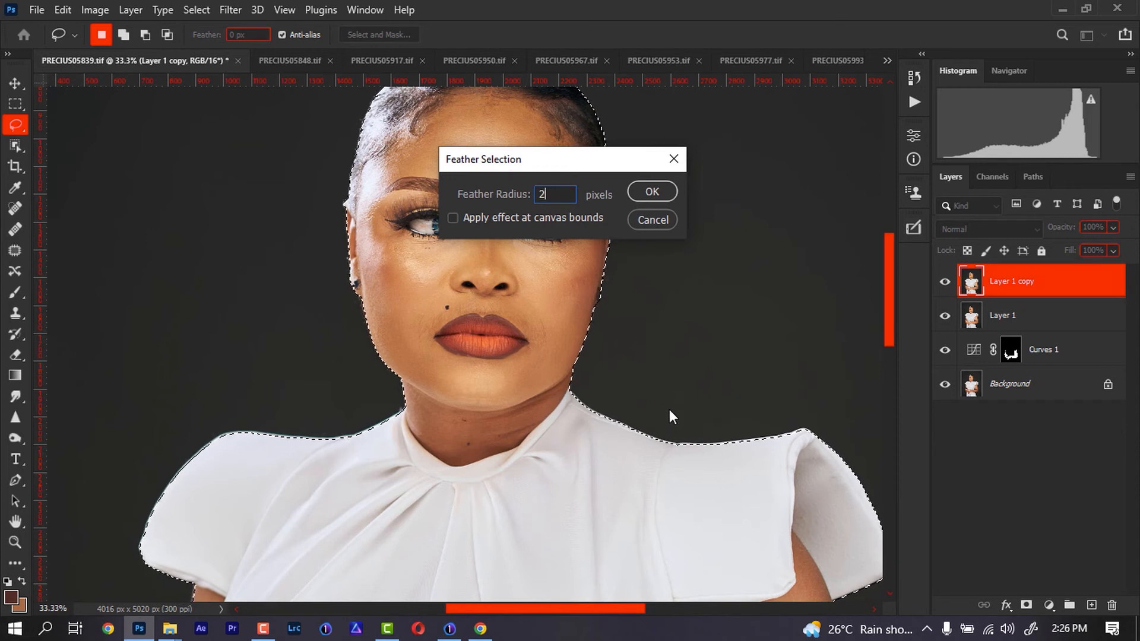
{"action": "key", "text": "Return"}
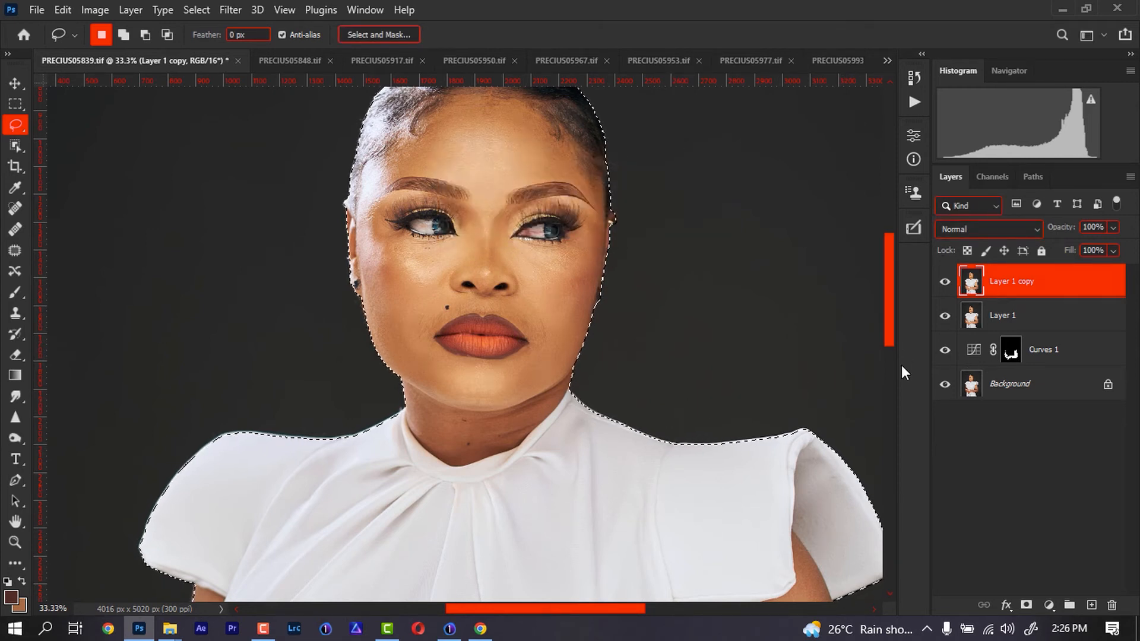
- Cut the selected woman out of Layer 1 copy onto a new layer above it
{"action": "key", "text": "ctrl+shift+j"}
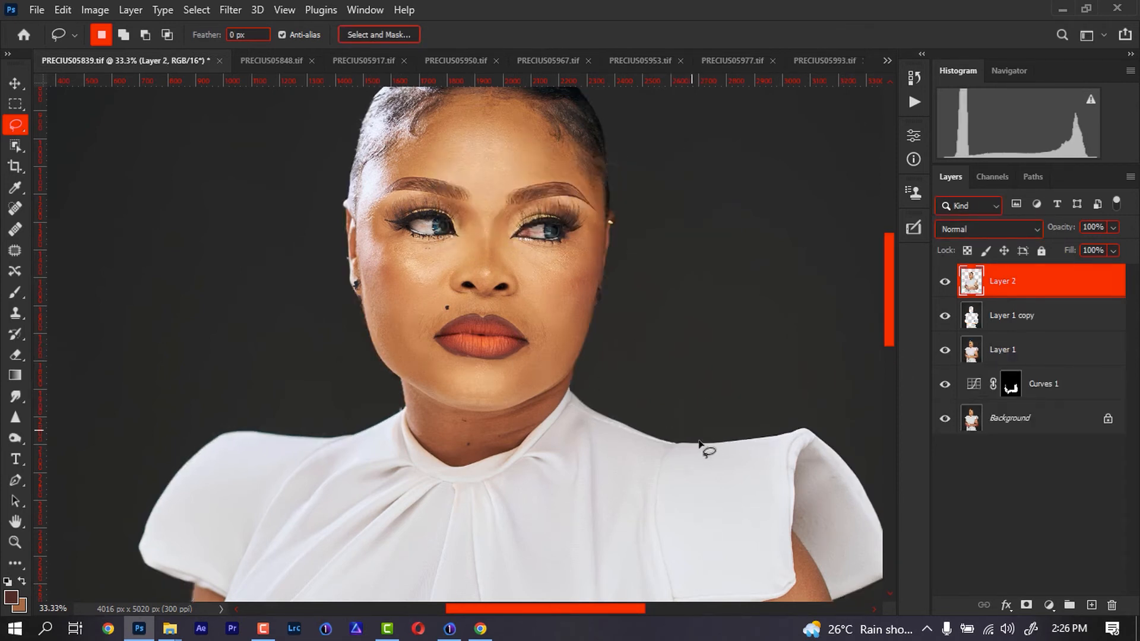
{"action": "key", "text": "ctrl+minus"}
{"action": "key", "text": "ctrl+minus"}
{"action": "key", "text": "ctrl+minus"}
{"action": "key", "text": "ctrl+minus"}
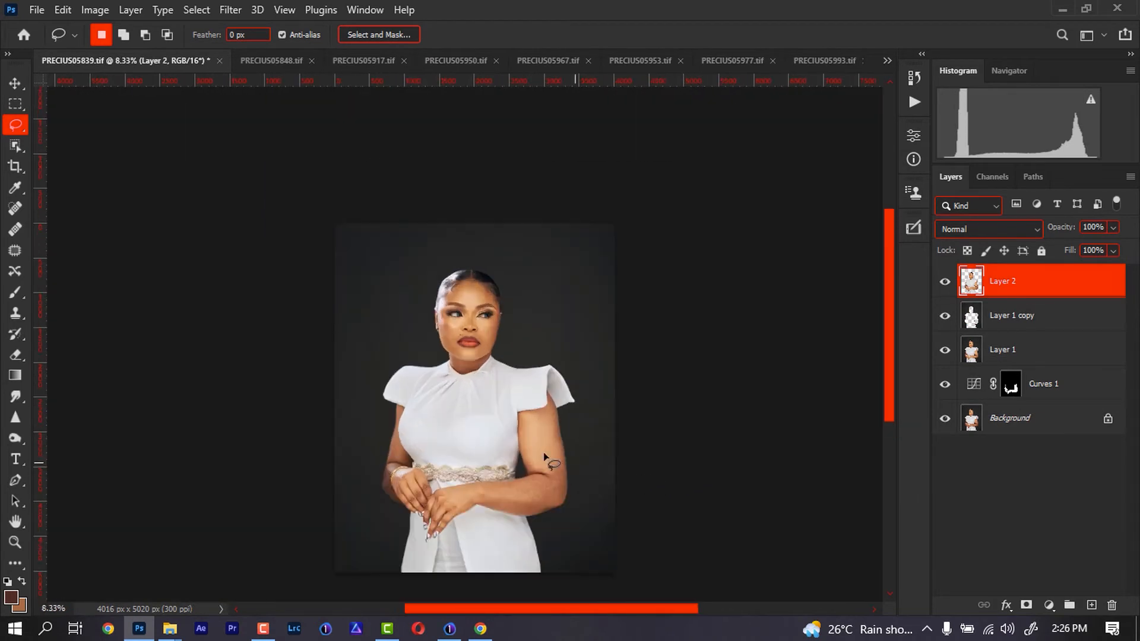
{"action": "scroll", "coordinate": [544, 458], "scroll_direction": "down", "scroll_amount": 2}
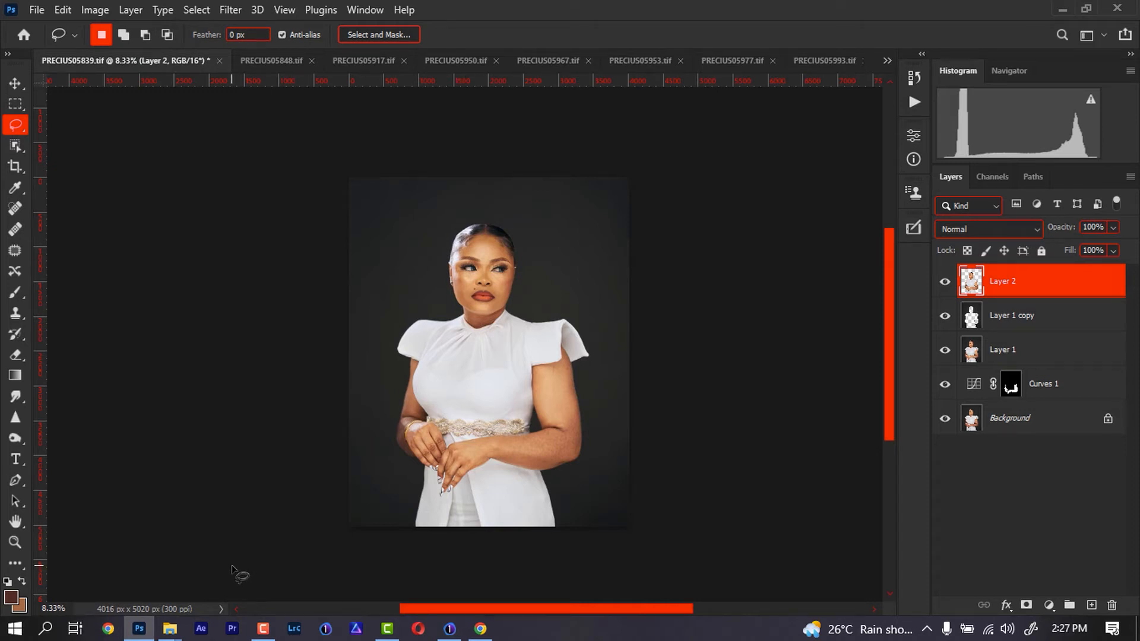
- Place the brown 7x10 ft Photography Studio Portrait Background image from the Downloads folder into the portrait document
{"action": "mouse_move", "coordinate": [170, 629]}
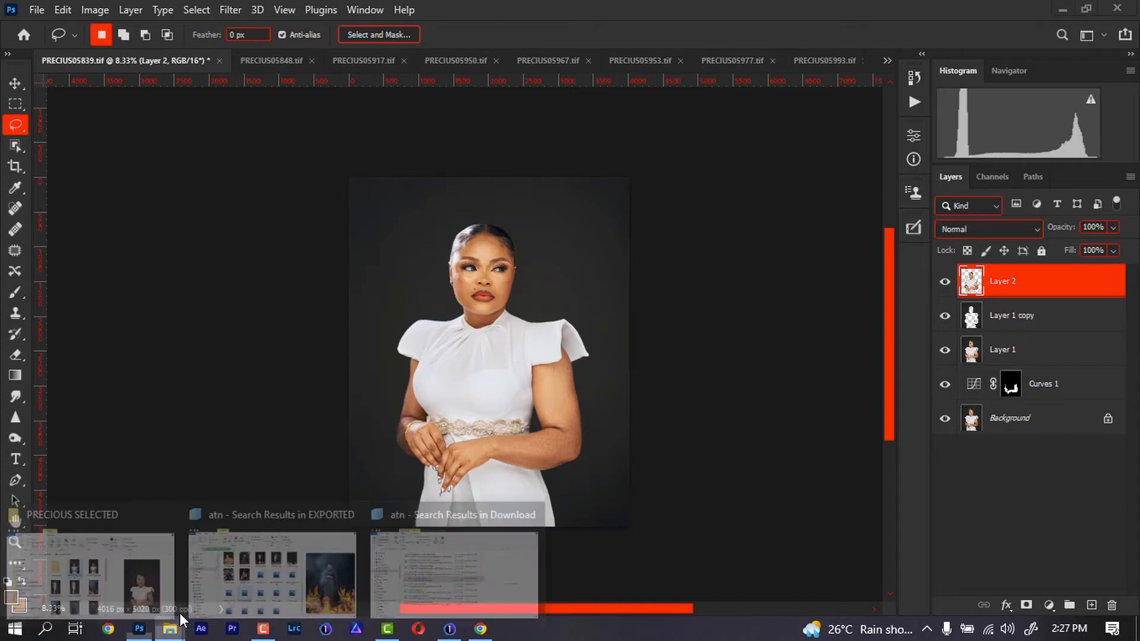
{"action": "left_click", "coordinate": [215, 565]}
{"action": "left_click", "coordinate": [69, 216]}
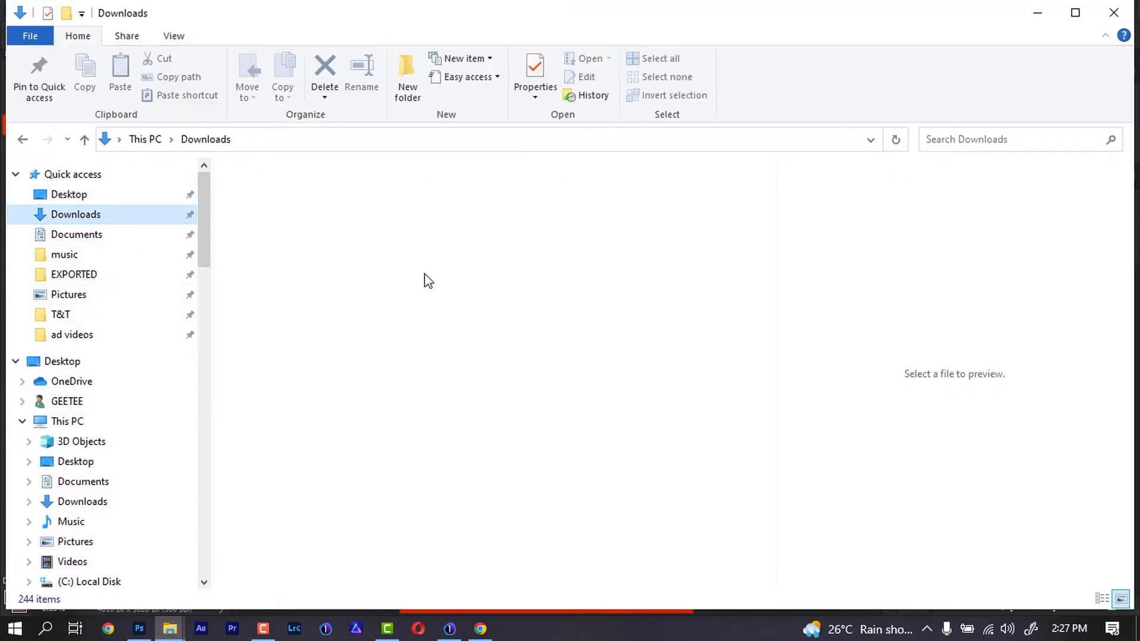
{"action": "left_click_drag", "start_coordinate": [756, 201], "coordinate": [752, 373]}
{"action": "scroll", "coordinate": [753, 373], "scroll_direction": "up", "scroll_amount": 3}
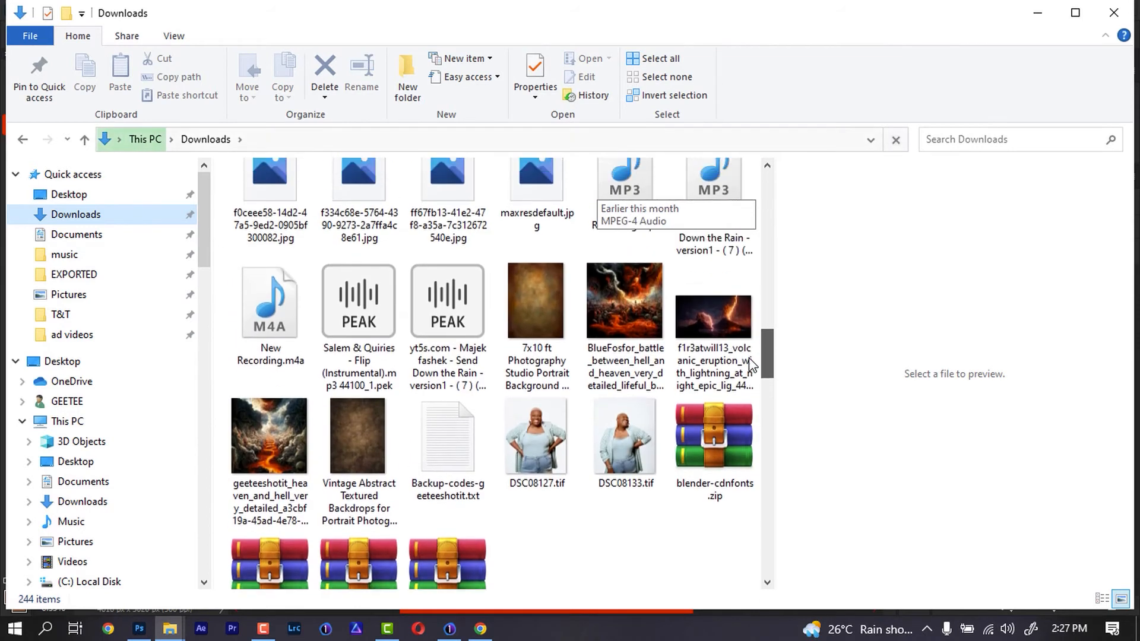
{"action": "left_click_drag", "start_coordinate": [540, 340], "coordinate": [555, 405]}
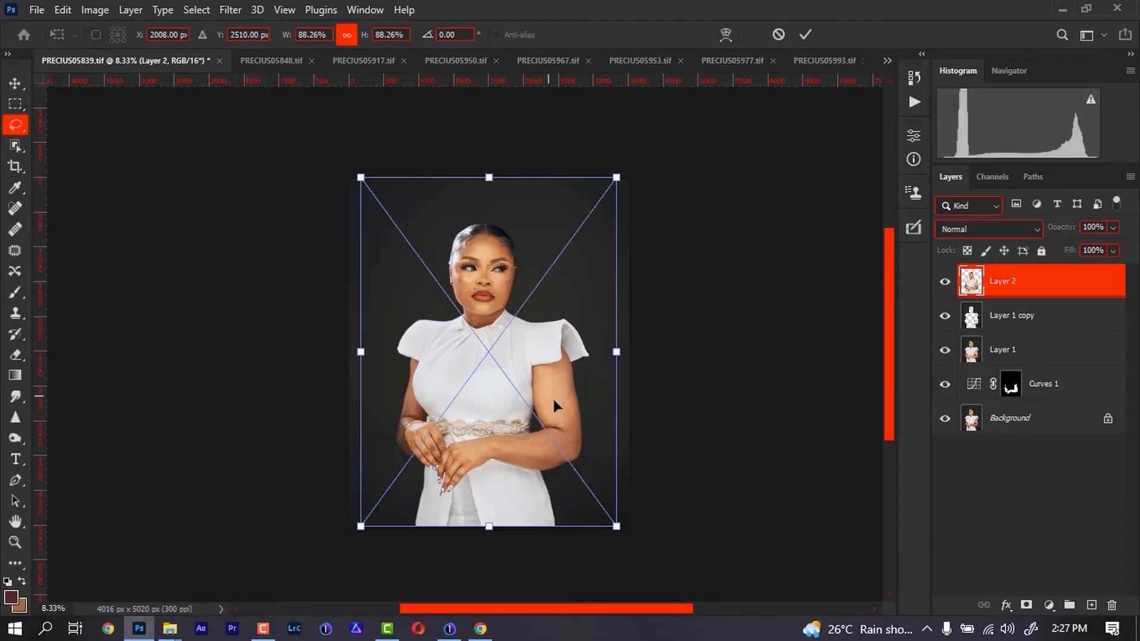
- Scale the placed backdrop to about 101% so it covers the canvas and move it below Layer 2
{"action": "left_click_drag", "start_coordinate": [616, 526], "coordinate": [635, 551]}
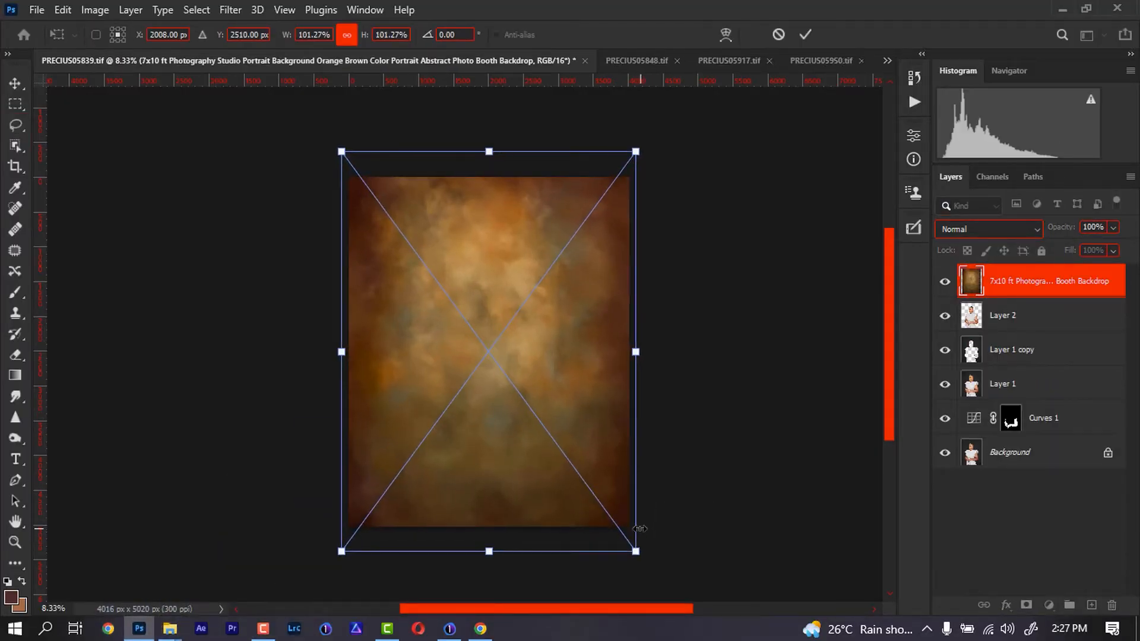
{"action": "key", "text": "Return"}
{"action": "mouse_move", "coordinate": [1008, 281]}
{"action": "left_mouse_down"}
{"action": "mouse_move", "coordinate": [1000, 326]}
{"action": "mouse_move", "coordinate": [1010, 326]}
{"action": "left_mouse_up"}
- Reduce the backdrop's saturation to -63 with a Hue/Saturation adjustment
{"action": "key", "text": "ctrl+u"}
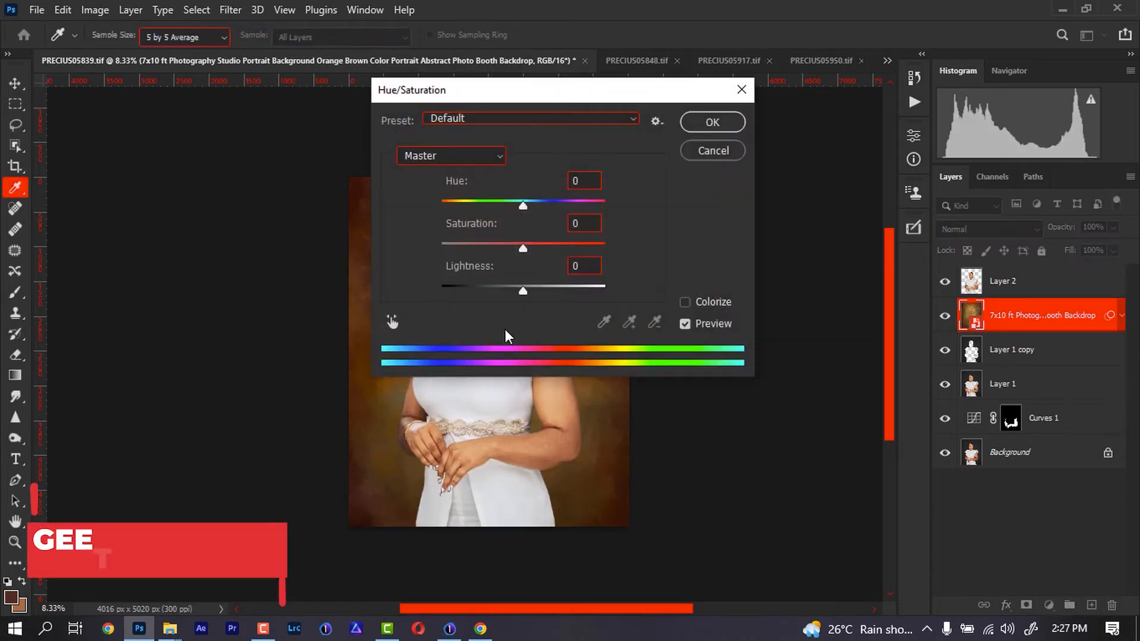
{"action": "left_click_drag", "start_coordinate": [619, 92], "coordinate": [884, 117]}
{"action": "left_click_drag", "start_coordinate": [792, 272], "coordinate": [740, 273]}
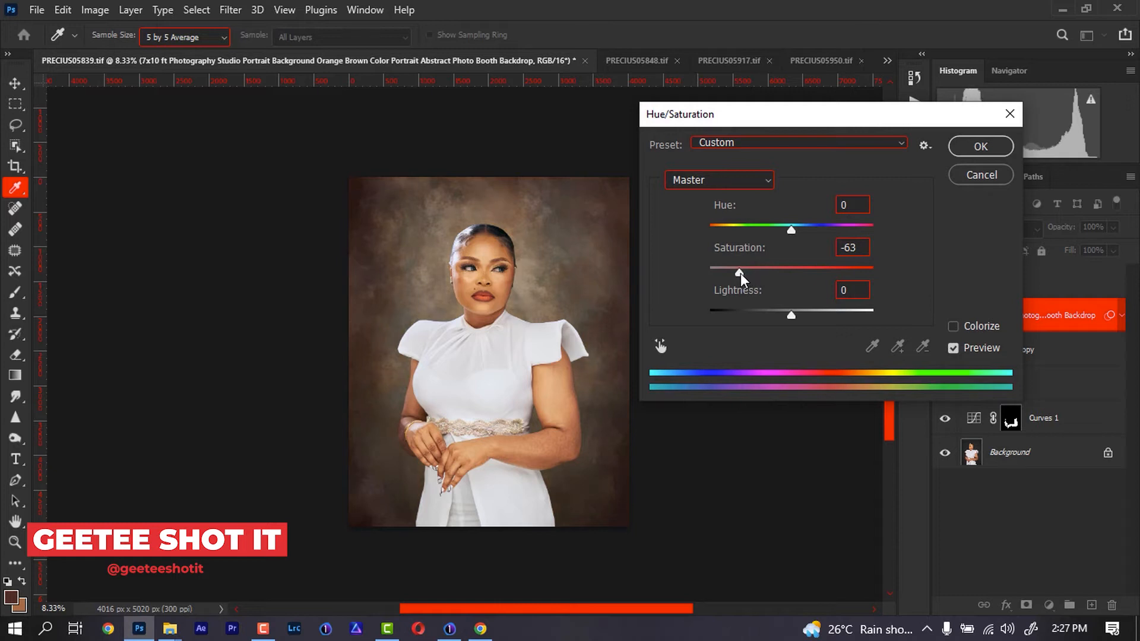
{"action": "left_click", "coordinate": [981, 146]}
- Blend the backdrop layer in Soft Light mode at 52% opacity, comparing the image with and without it
{"action": "left_click", "coordinate": [989, 227]}
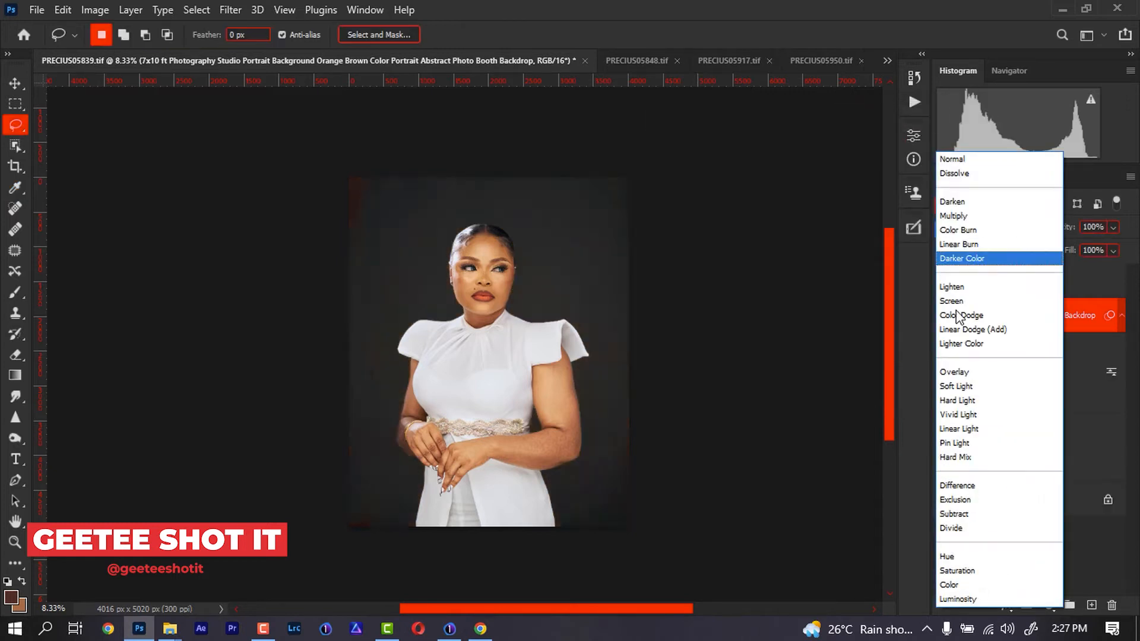
{"action": "left_click", "coordinate": [953, 385]}
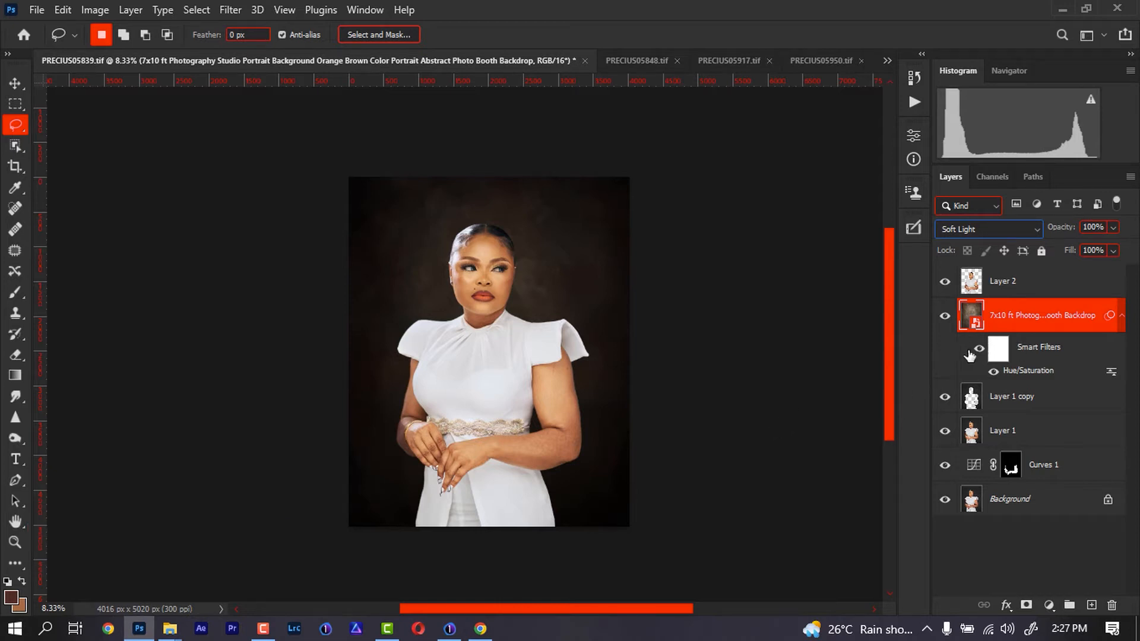
{"action": "left_click", "coordinate": [945, 315]}
{"action": "left_click", "coordinate": [943, 317]}
{"action": "left_click_drag", "start_coordinate": [1062, 228], "coordinate": [1048, 233]}
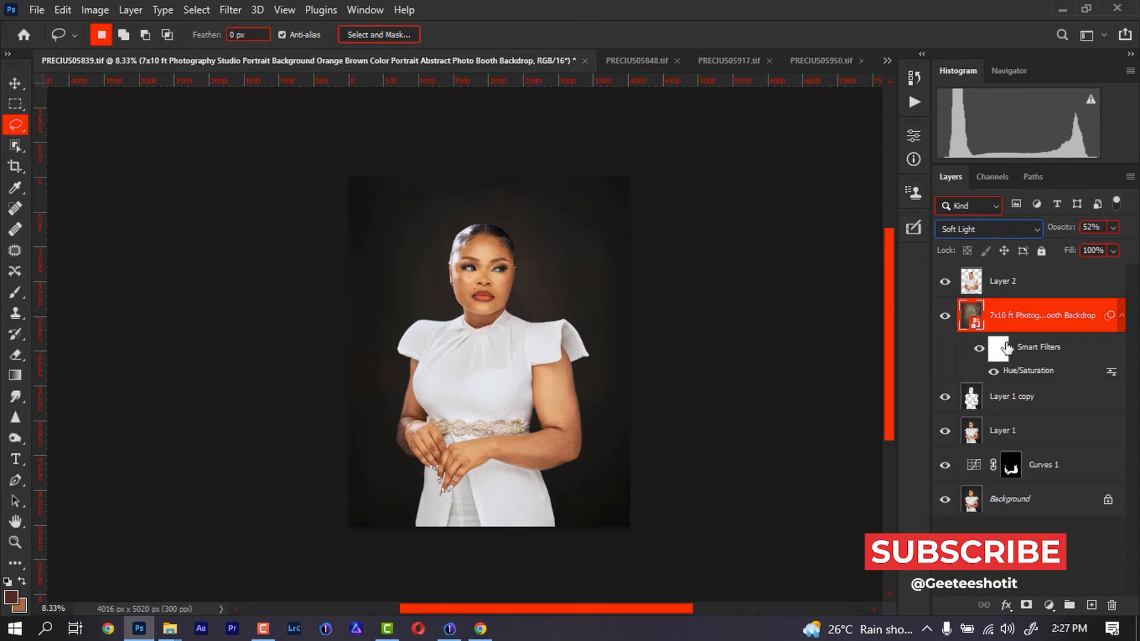
- Add a Levels adjustment directly above the backdrop layer with the midtones set to 0.96
{"action": "left_click", "coordinate": [1038, 289]}
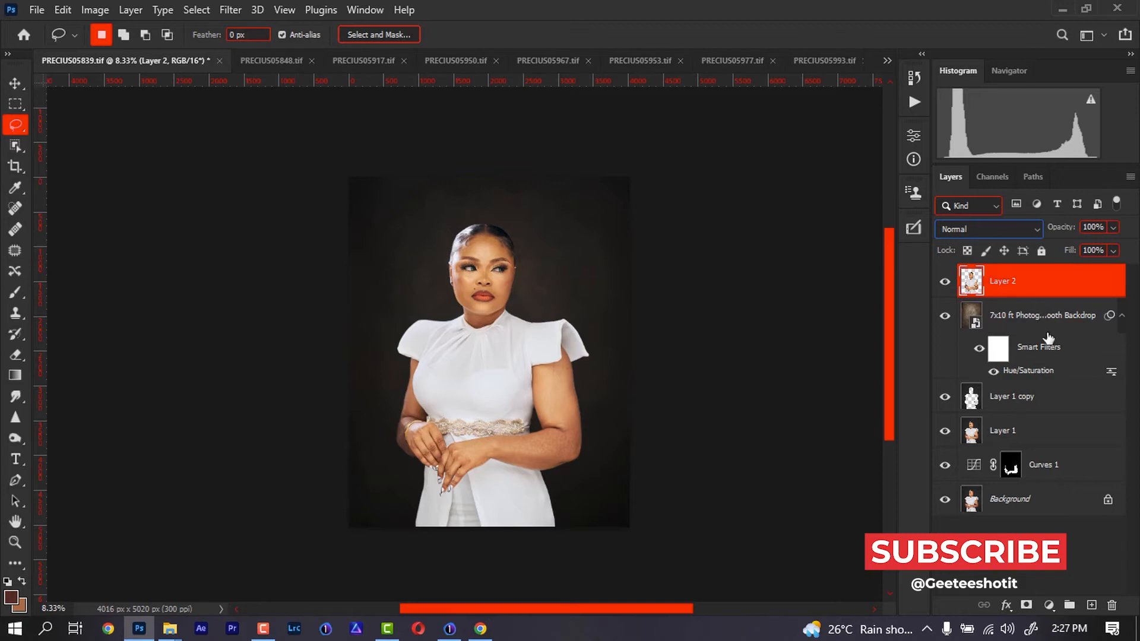
{"action": "left_click", "coordinate": [1048, 320]}
{"action": "left_click", "coordinate": [1050, 605]}
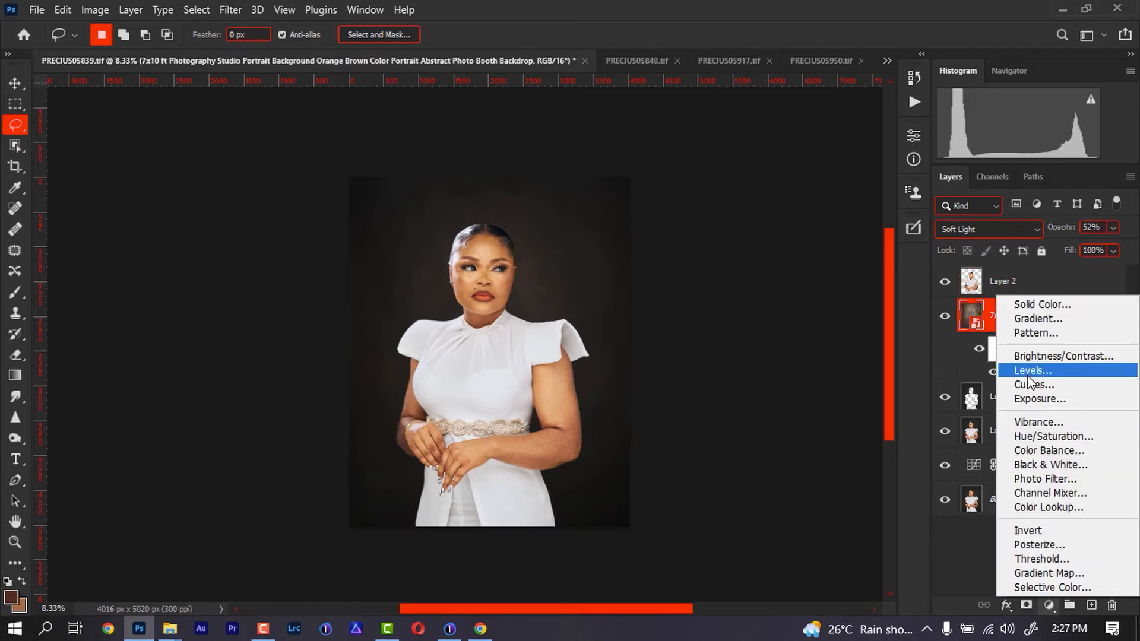
{"action": "left_click", "coordinate": [1031, 370]}
{"action": "left_click_drag", "start_coordinate": [812, 301], "coordinate": [812, 302]}
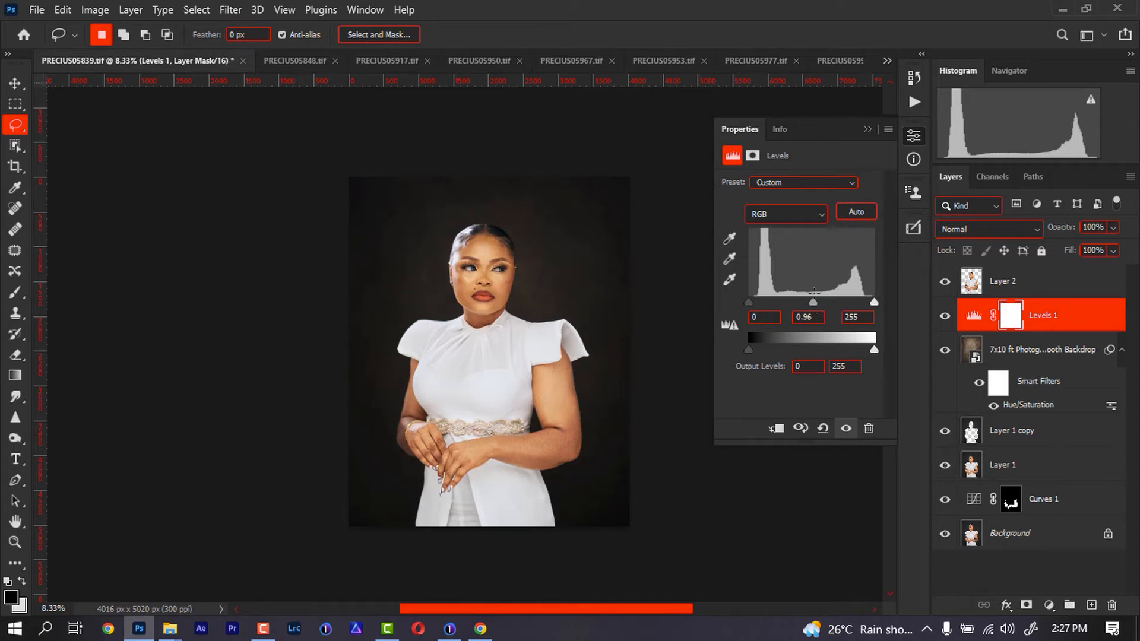
- Stamp all visible layers into a new merged layer above Layer 2
{"action": "left_click", "coordinate": [1062, 291]}
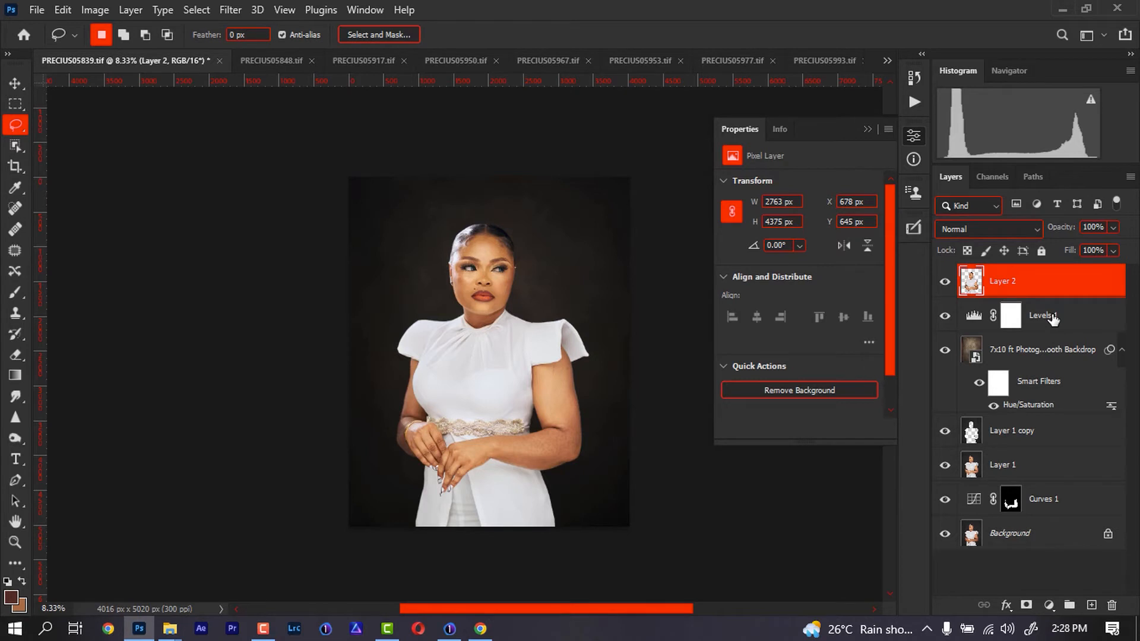
{"action": "key", "text": "ctrl+shift+alt+e"}
- Inspect the merged portrait up close across the face, dress, hands and both arms
{"action": "key", "text": "ctrl+plus"}
{"action": "key", "text": "ctrl+plus"}
{"action": "key", "text": "ctrl+plus"}
{"action": "key", "text": "ctrl+plus"}
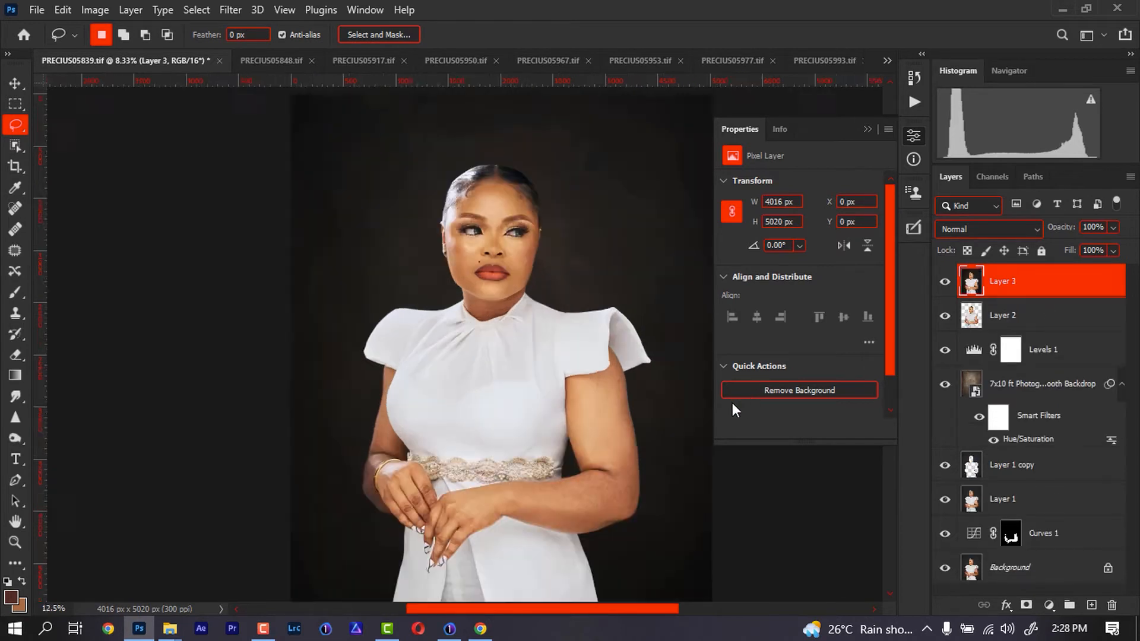
{"action": "left_click_drag", "start_coordinate": [556, 204], "coordinate": [312, 316]}
{"action": "left_click_drag", "start_coordinate": [520, 444], "coordinate": [449, 184]}
{"action": "left_click_drag", "start_coordinate": [464, 428], "coordinate": [466, 224]}
{"action": "left_click_drag", "start_coordinate": [486, 392], "coordinate": [790, 291]}
{"action": "left_click_drag", "start_coordinate": [433, 366], "coordinate": [541, 482]}
{"action": "left_click_drag", "start_coordinate": [522, 395], "coordinate": [302, 443]}
{"action": "left_click_drag", "start_coordinate": [467, 419], "coordinate": [601, 426]}
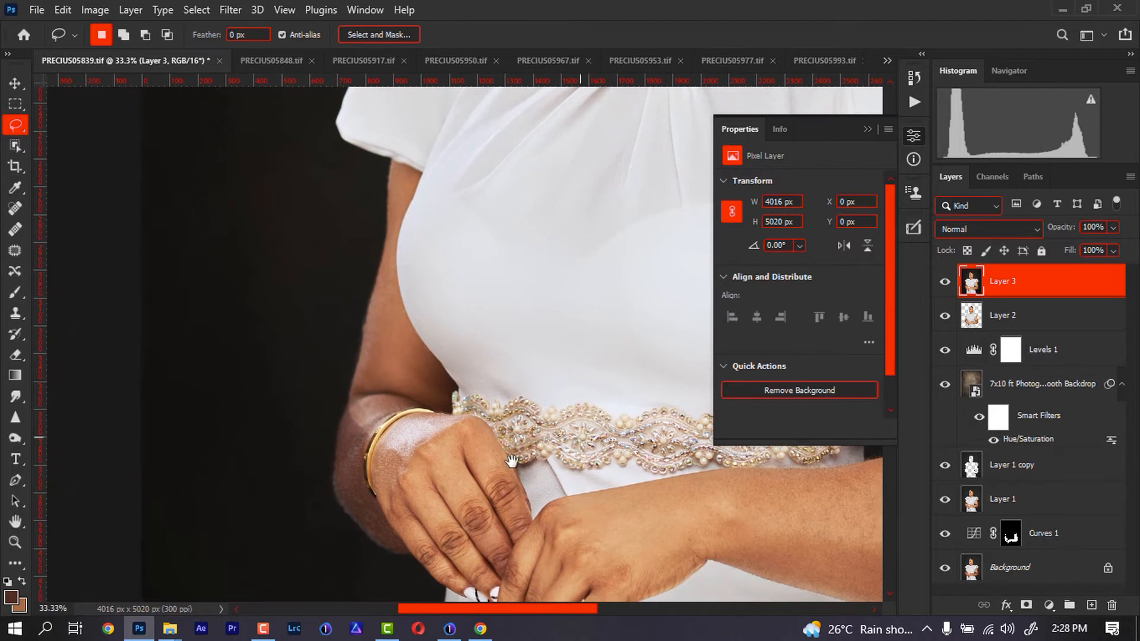
{"action": "left_click_drag", "start_coordinate": [518, 287], "coordinate": [145, 261]}
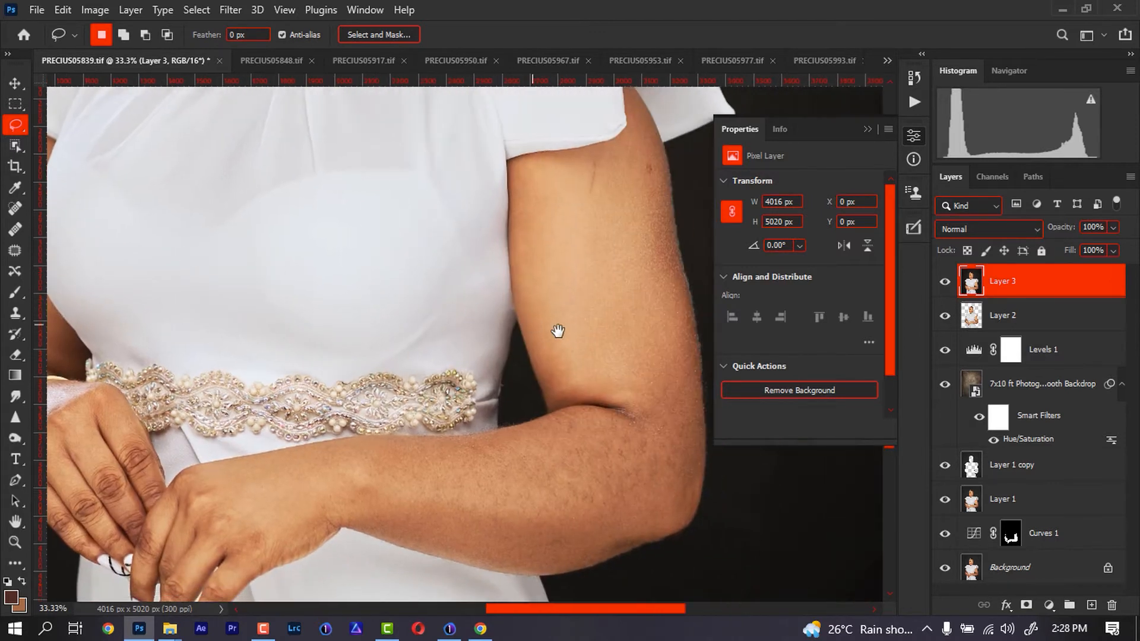
{"action": "left_click_drag", "start_coordinate": [618, 326], "coordinate": [476, 318]}
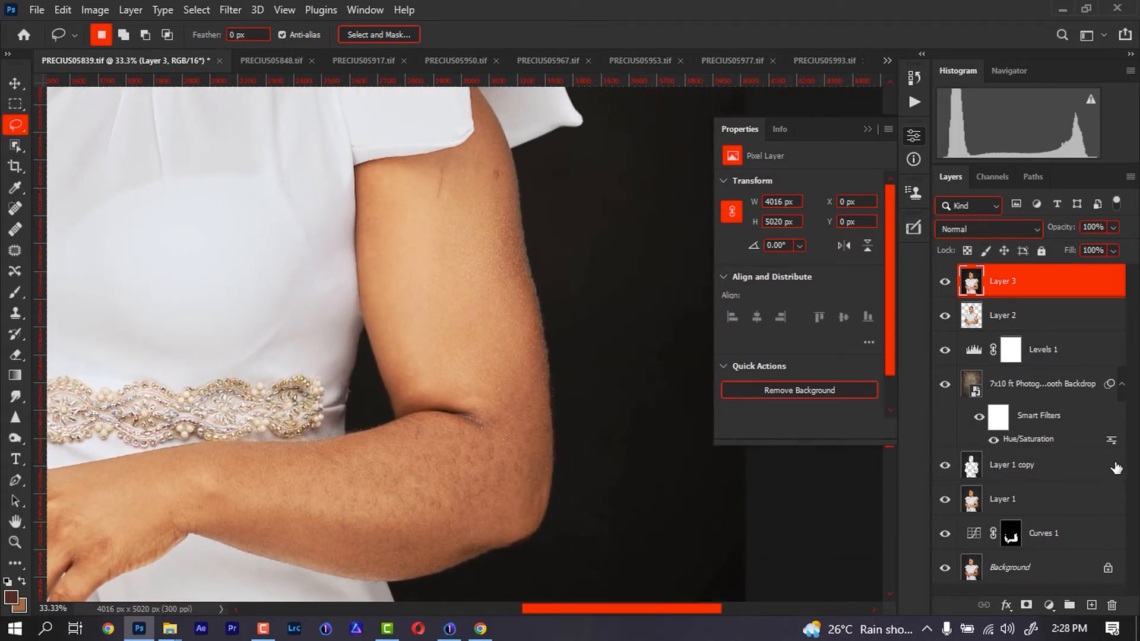
- Compare the edited portrait with the original Background layer, up close and with the whole image in view
{"action": "left_click", "coordinate": [947, 568], "text": "alt"}
{"action": "left_click", "coordinate": [948, 569], "text": "alt"}
{"action": "left_click", "coordinate": [947, 569], "text": "alt"}
{"action": "left_click", "coordinate": [948, 568], "text": "alt"}
{"action": "key", "text": "ctrl+0"}
- Apply the Ultimate Retouch 2 Median frequency separation to Layer 3 with a Median radius of 4 pixels
{"action": "left_click", "coordinate": [959, 568]}
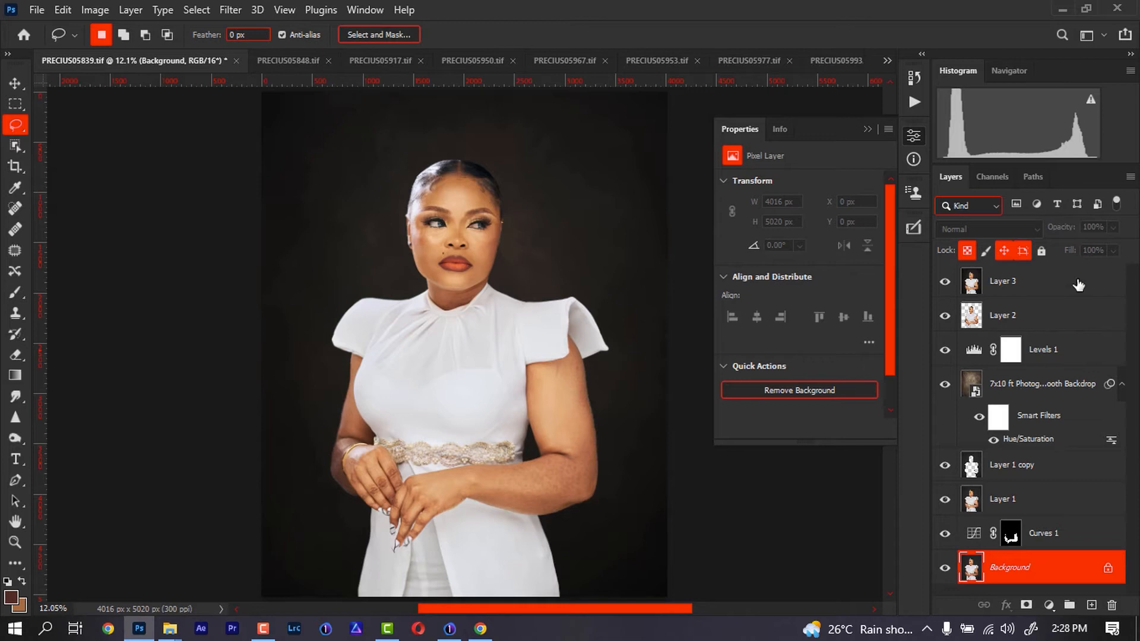
{"action": "left_click", "coordinate": [1066, 290]}
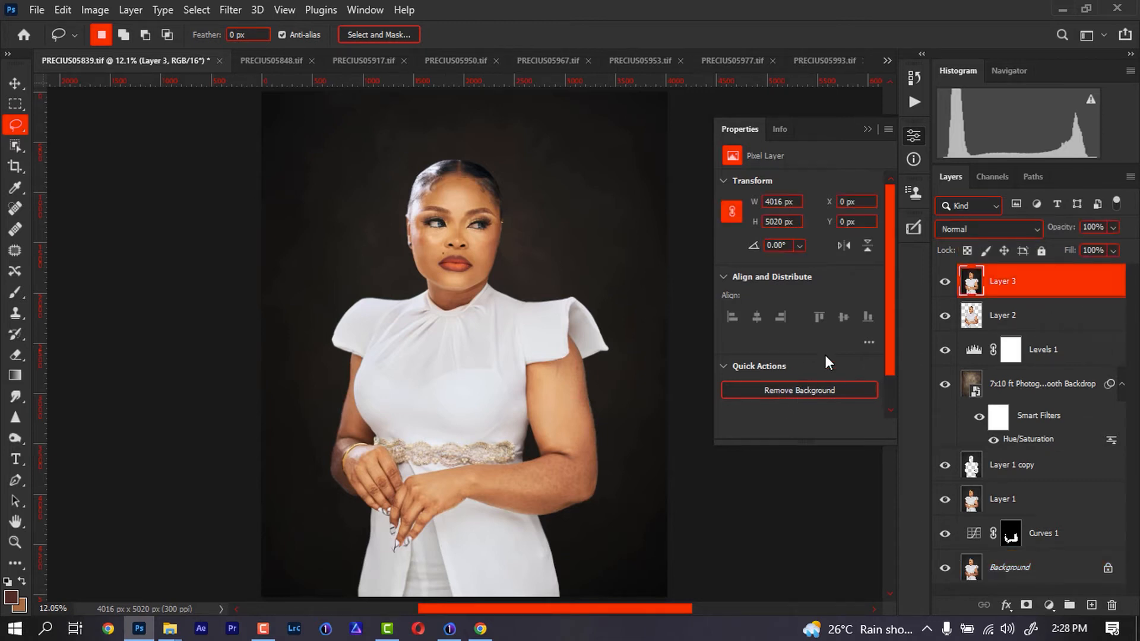
{"action": "left_click", "coordinate": [868, 130]}
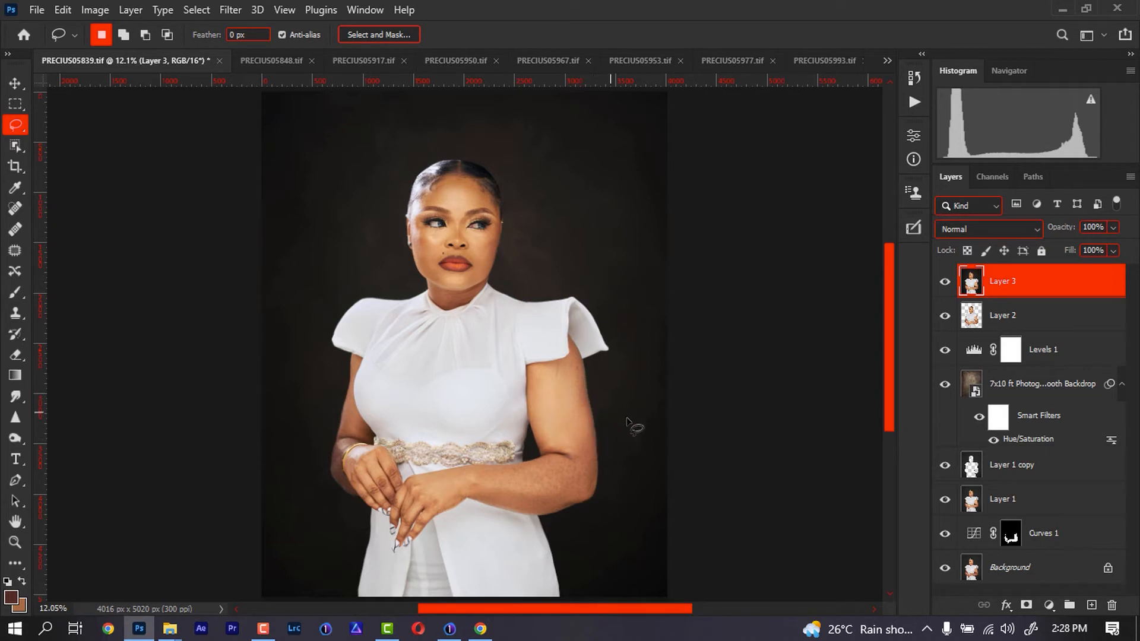
{"action": "left_click", "coordinate": [912, 227]}
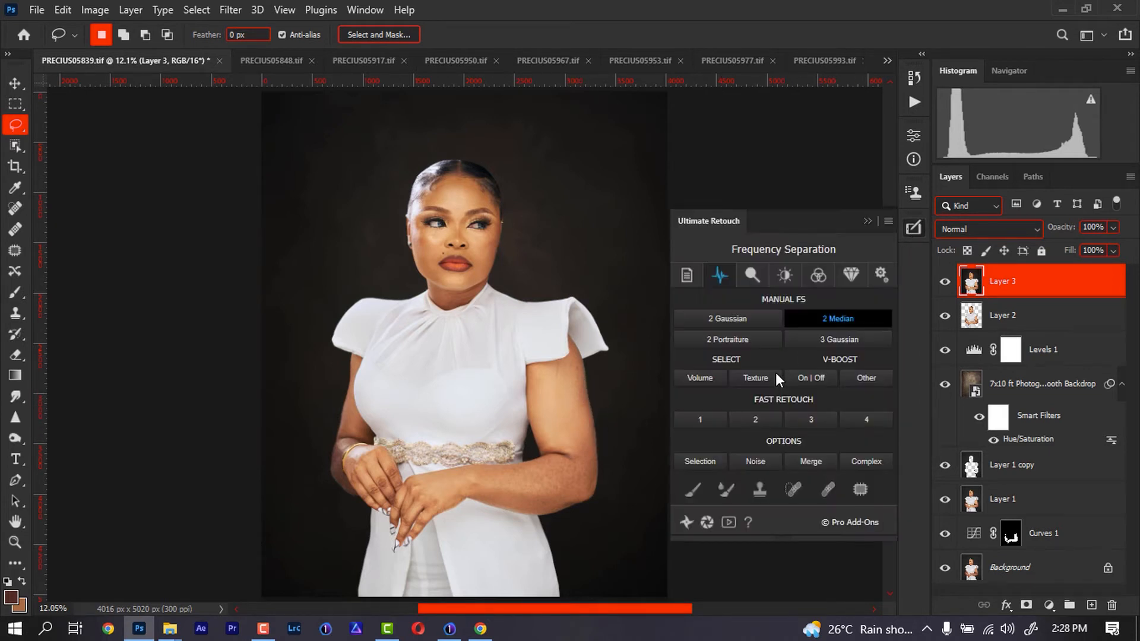
{"action": "left_click", "coordinate": [830, 319]}
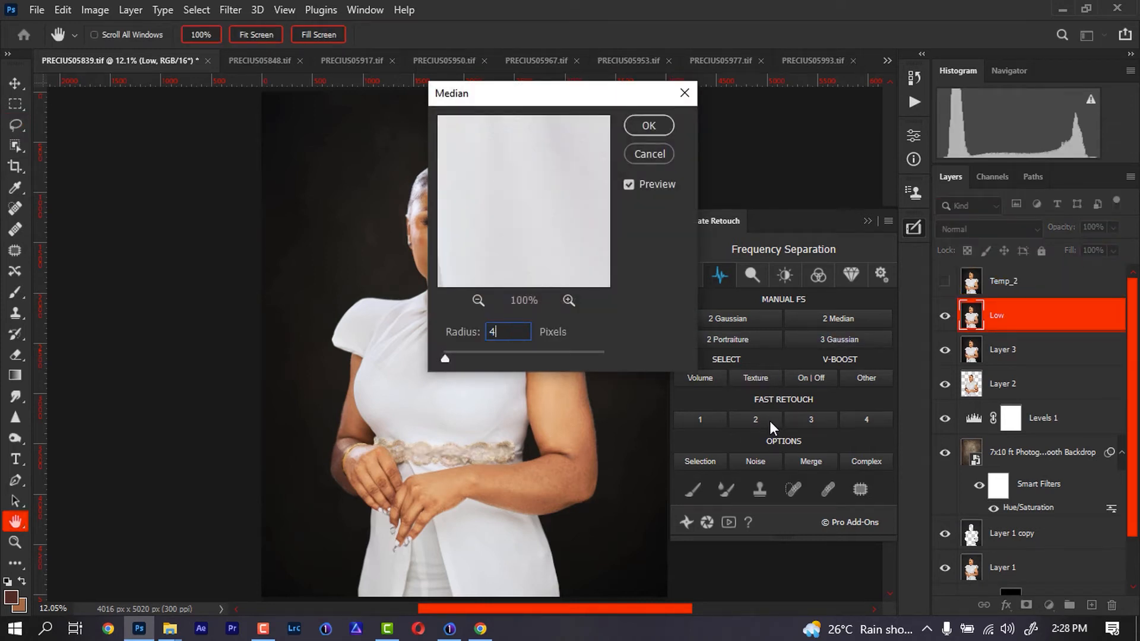
{"action": "key", "text": "Return"}
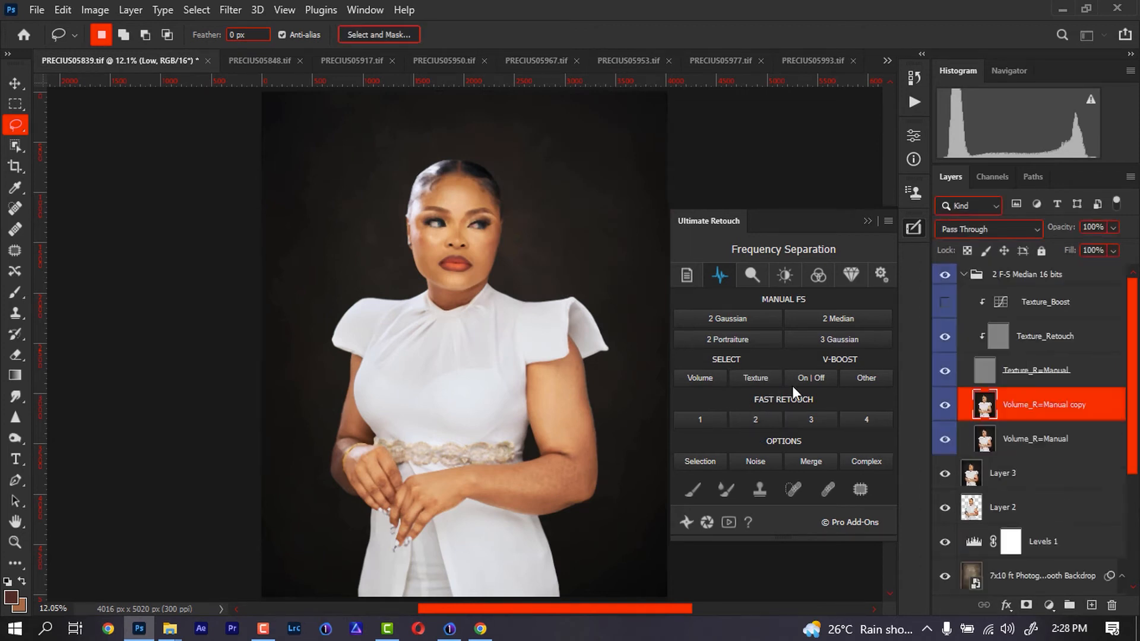
- Hide the Texture_R=Manual layer and set up the Mixer Brush on Volume_Retouch at 0° angle for the face
{"action": "left_click", "coordinate": [945, 370]}
{"action": "key", "text": "ctrl+plus"}
{"action": "key", "text": "ctrl+plus"}
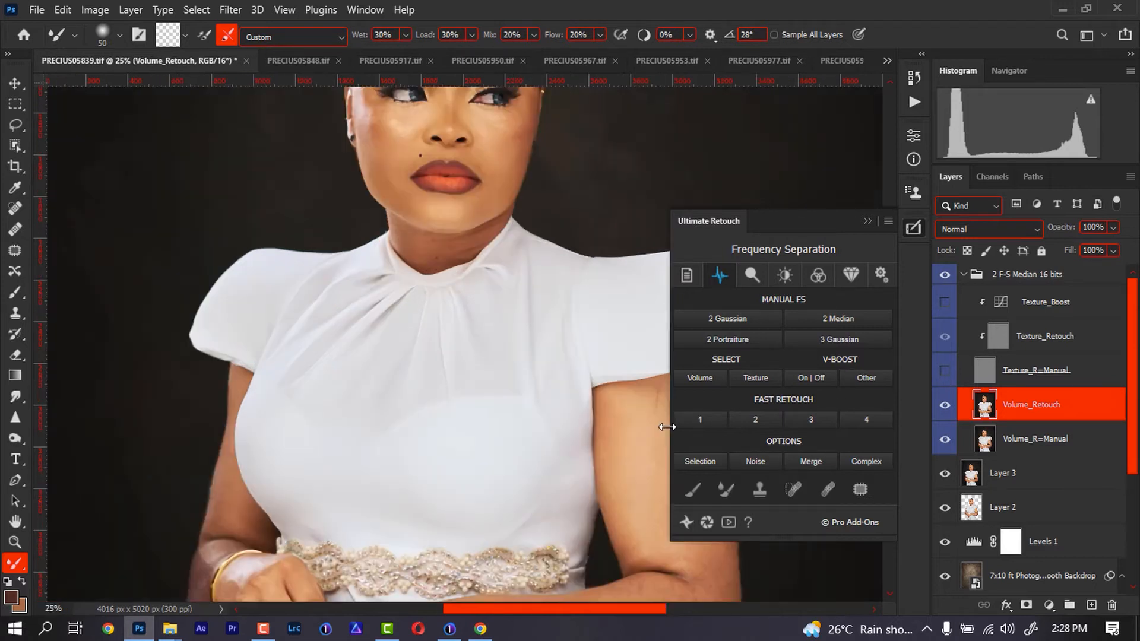
{"action": "left_click_drag", "start_coordinate": [474, 196], "coordinate": [504, 446]}
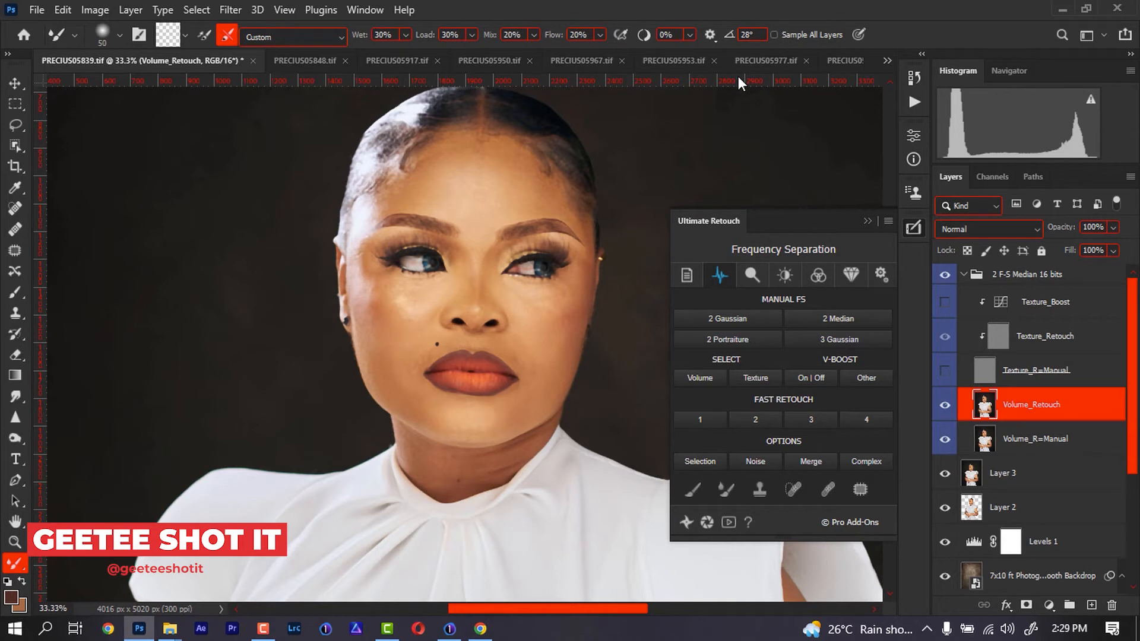
{"action": "left_click", "coordinate": [688, 428]}
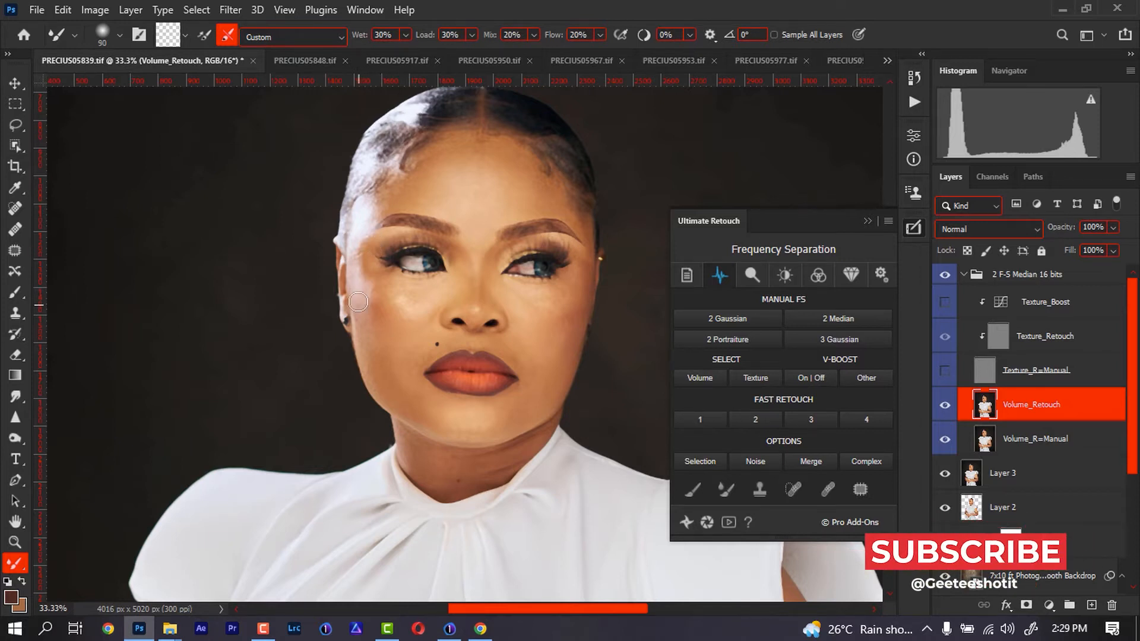
- Smooth the skin under the eyes, on the cheeks and around the nose with the Mixer Brush at about 70 to 100 px
{"action": "key", "text": "bracketright"}
{"action": "key", "text": "bracketright"}
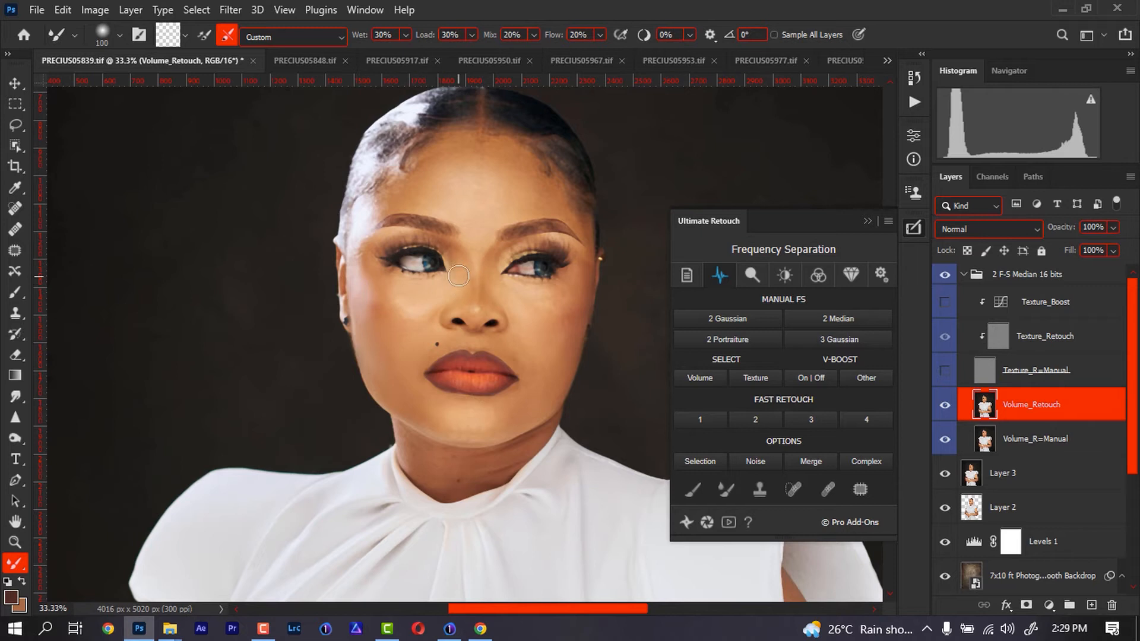
{"action": "left_click_drag", "start_coordinate": [399, 287], "coordinate": [397, 301]}
{"action": "key", "text": "bracketright"}
{"action": "key", "text": "bracketleft"}
{"action": "key", "text": "bracketleft"}
{"action": "key", "text": "bracketright"}
{"action": "key", "text": "bracketright"}
{"action": "key", "text": "bracketleft"}
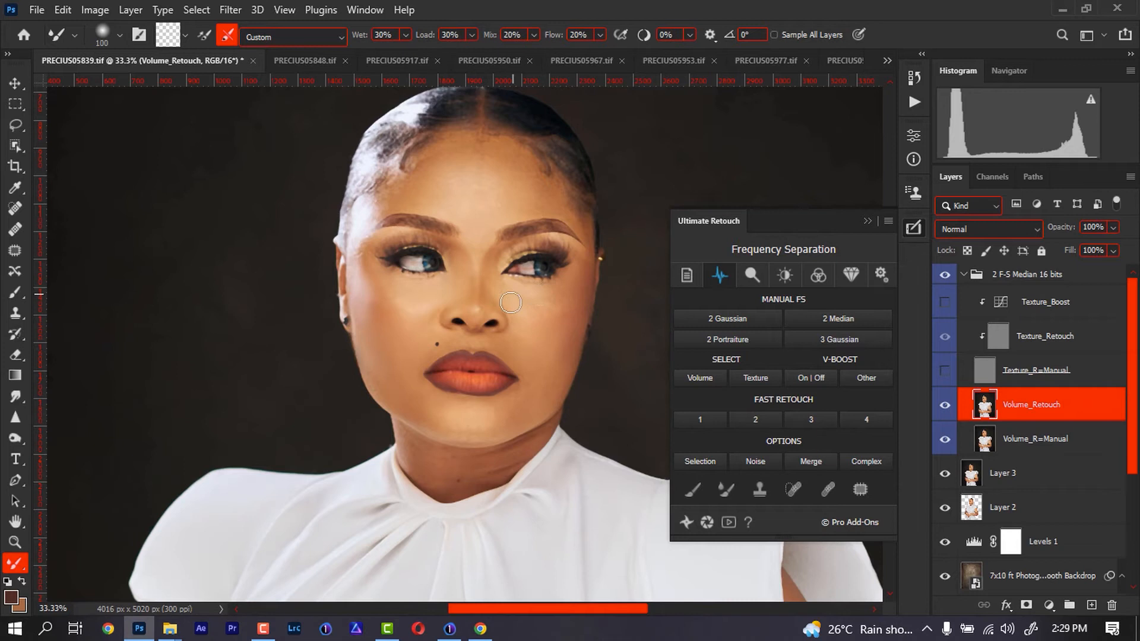
{"action": "key", "text": "bracketleft"}
{"action": "key", "text": "bracketright"}
{"action": "key", "text": "bracketright"}
{"action": "key", "text": "bracketright"}
{"action": "key", "text": "bracketleft"}
{"action": "key", "text": "bracketleft"}
{"action": "key", "text": "bracketleft"}
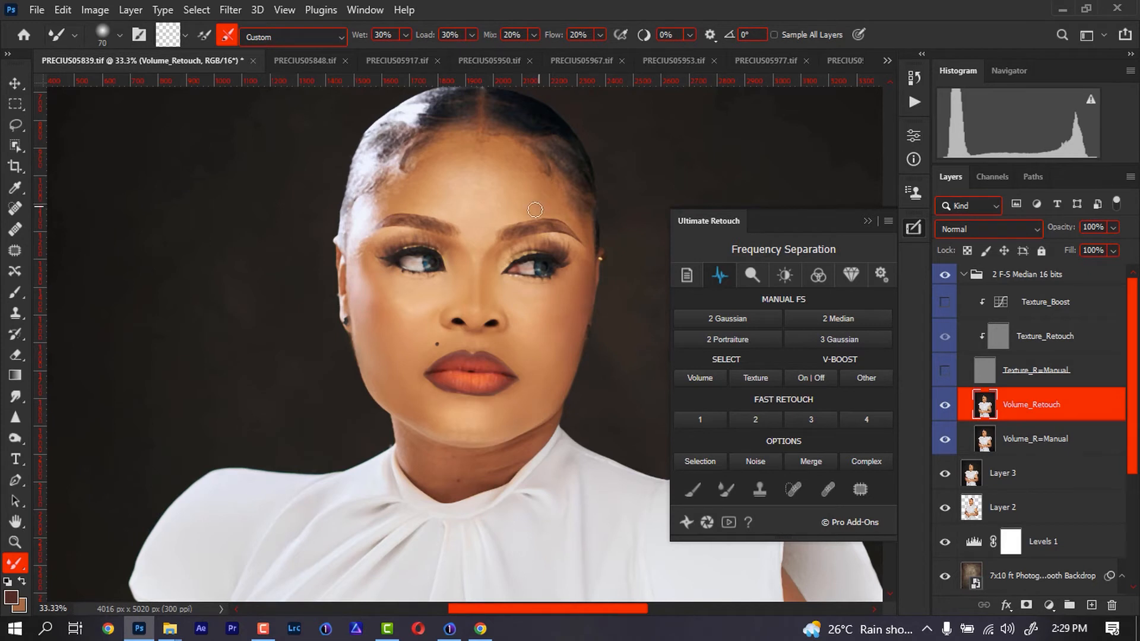
- Blend the forehead's tones up to the hairline with the Mixer Brush, varying its size around 70 to 80 px
{"action": "key", "text": "bracketright"}
{"action": "key", "text": "bracketright"}
{"action": "key", "text": "bracketright"}
{"action": "key", "text": "bracketright"}
{"action": "key", "text": "bracketleft"}
{"action": "key", "text": "bracketleft"}
{"action": "key", "text": "bracketleft"}
{"action": "key", "text": "bracketleft"}
{"action": "key", "text": "bracketright"}
{"action": "key", "text": "bracketright"}
{"action": "key", "text": "bracketright"}
{"action": "key", "text": "bracketright"}
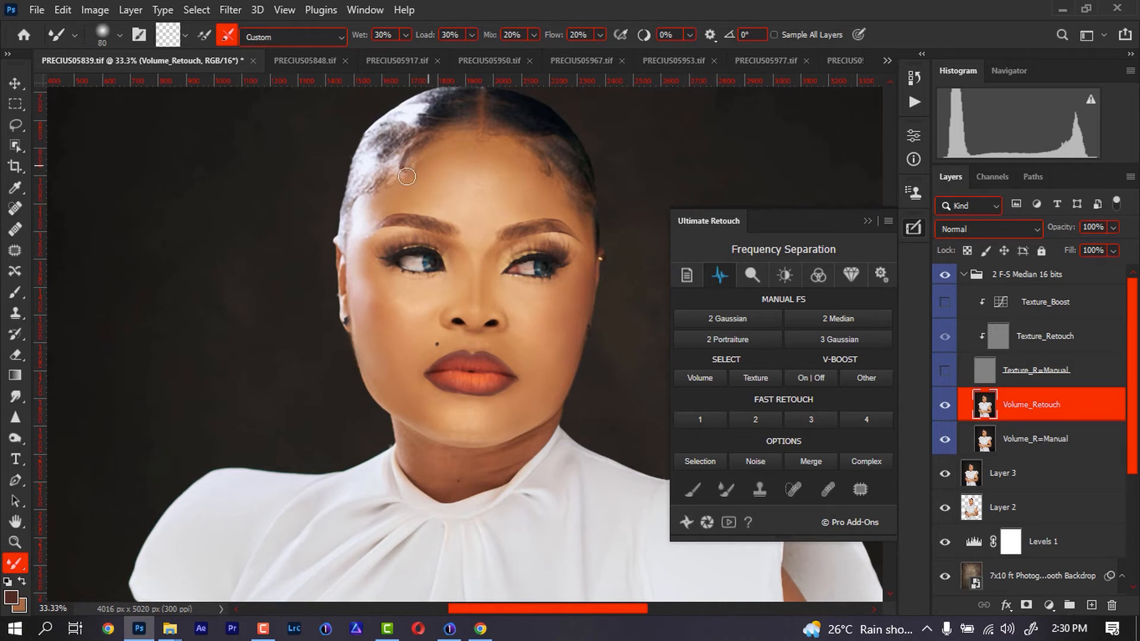
- Blend the skin on the lower face and around the chin, reducing the Mixer Brush to 60 px
{"action": "key", "text": "bracketright"}
{"action": "key", "text": "bracketright"}
{"action": "key", "text": "bracketleft"}
{"action": "key", "text": "bracketright"}
{"action": "key", "text": "bracketright"}
{"action": "key", "text": "bracketright"}
{"action": "key", "text": "bracketleft"}
{"action": "key", "text": "bracketleft"}
{"action": "key", "text": "bracketright"}
{"action": "key", "text": "bracketleft"}
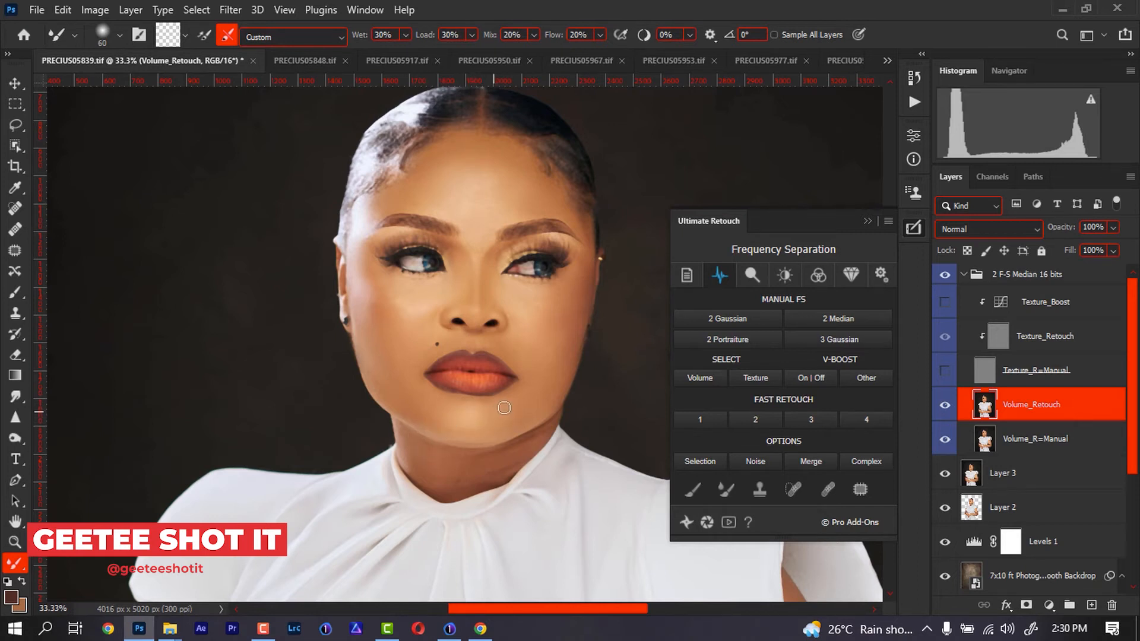
- Smooth the arm and wrist around the gold bracelet with the Mixer Brush at 100 to 125 px
{"action": "scroll", "coordinate": [522, 380], "scroll_direction": "down", "scroll_amount": 5}
{"action": "scroll", "coordinate": [469, 179], "scroll_direction": "up", "scroll_amount": 4}
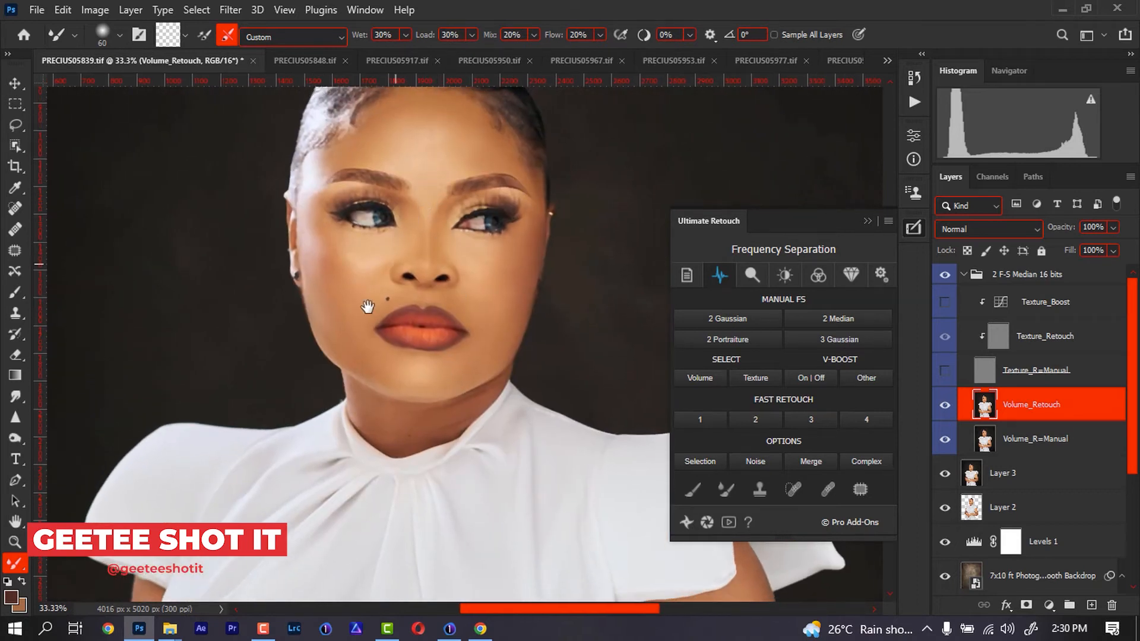
{"action": "scroll", "coordinate": [400, 303], "scroll_direction": "down", "scroll_amount": 3}
{"action": "scroll", "coordinate": [451, 267], "scroll_direction": "down", "scroll_amount": 1}
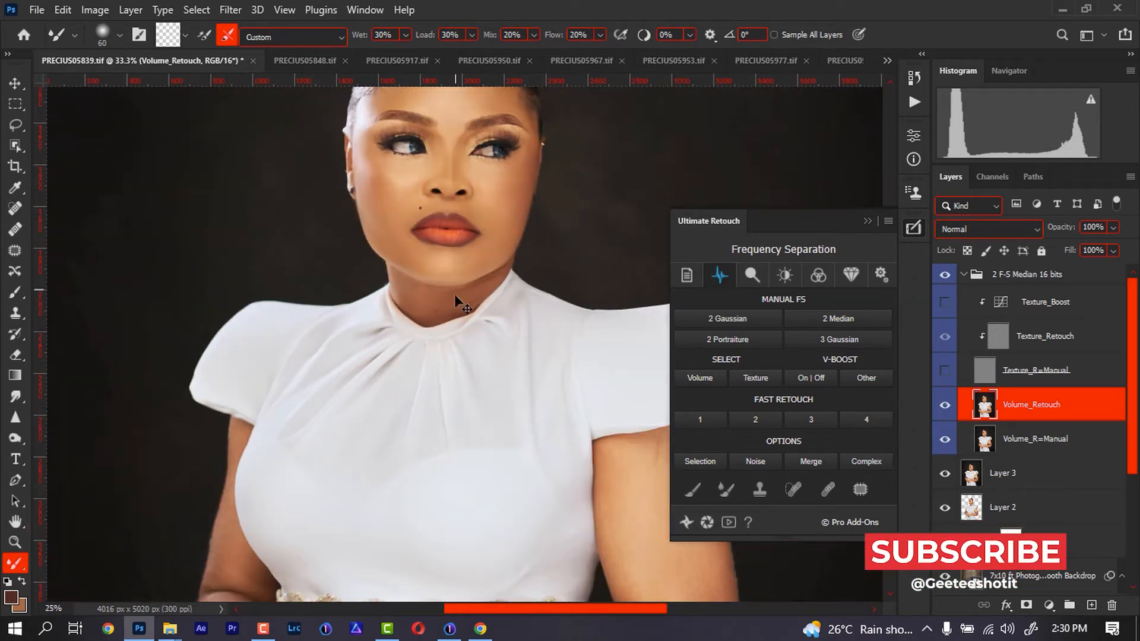
{"action": "scroll", "coordinate": [473, 335], "scroll_direction": "down", "scroll_amount": 3}
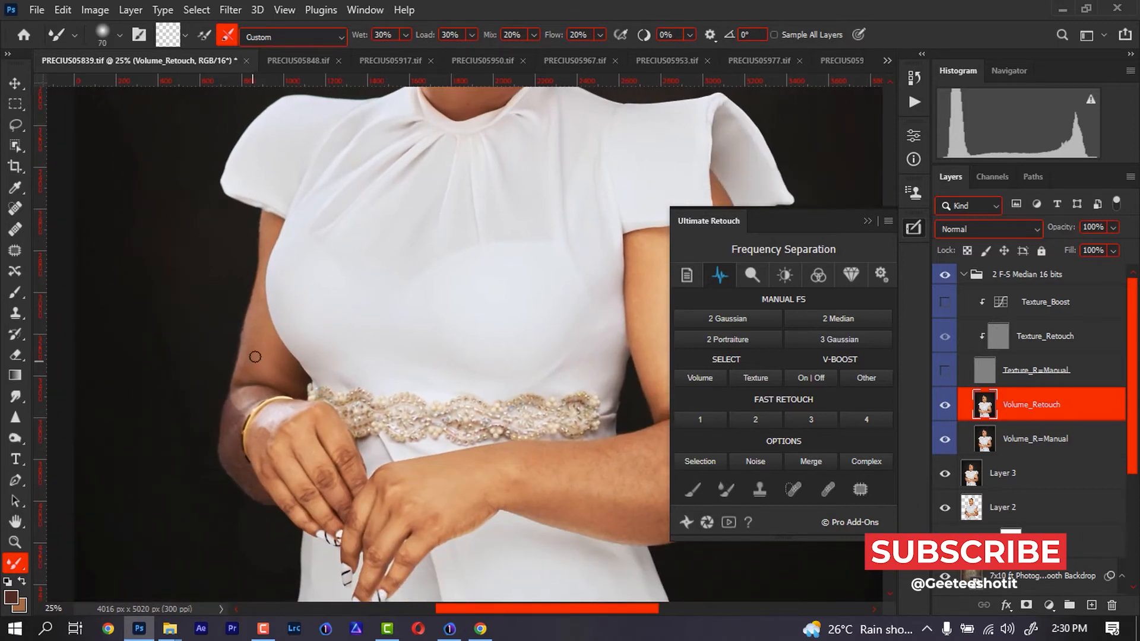
{"action": "key", "text": "bracketright"}
{"action": "key", "text": "bracketright"}
{"action": "key", "text": "bracketright"}
{"action": "key", "text": "bracketright"}
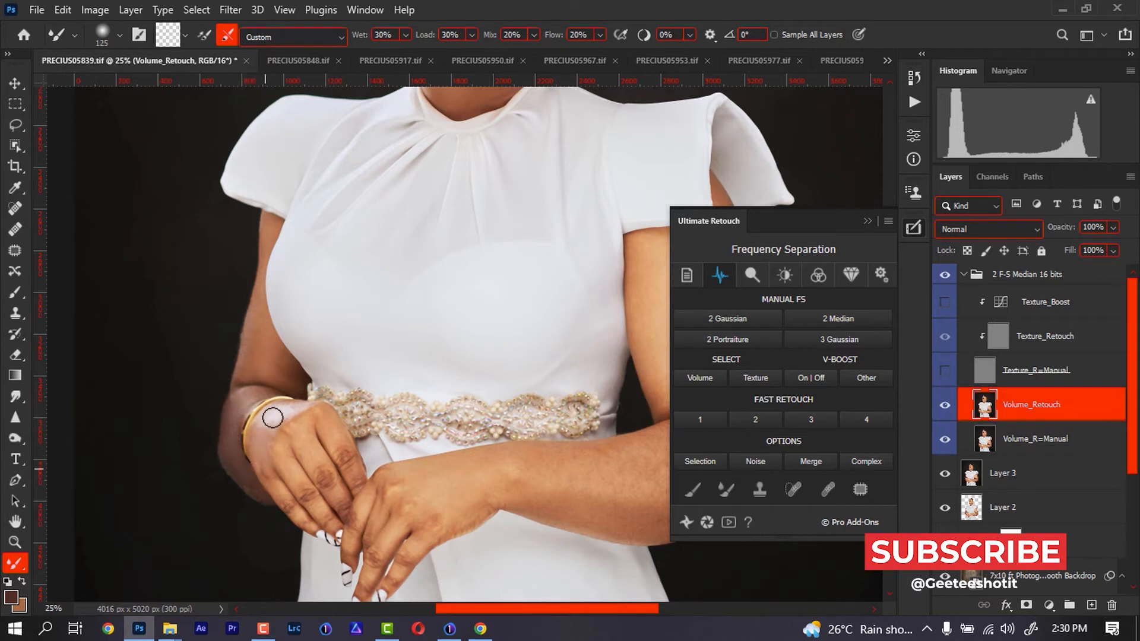
{"action": "key", "text": "bracketleft"}
{"action": "key", "text": "bracketleft"}
{"action": "key", "text": "bracketleft"}
{"action": "key", "text": "bracketleft"}
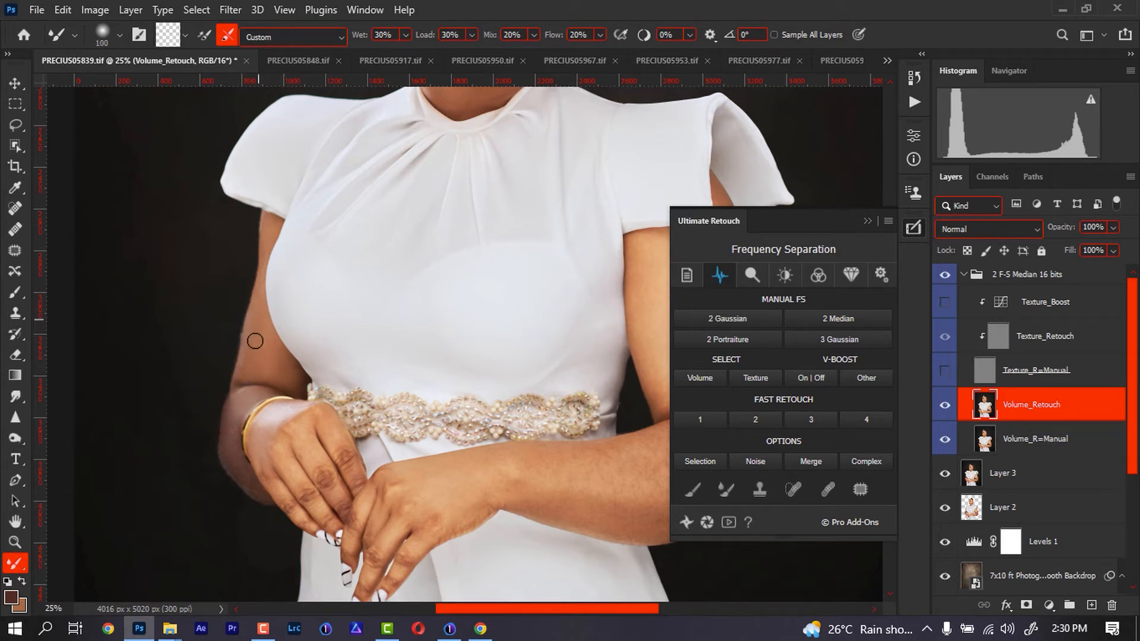
- Blend the knuckles and fingers of the hand wearing the bracelet with an 80 px Mixer Brush
{"action": "key", "text": "bracketleft"}
{"action": "key", "text": "bracketleft"}
{"action": "key", "text": "bracketleft"}
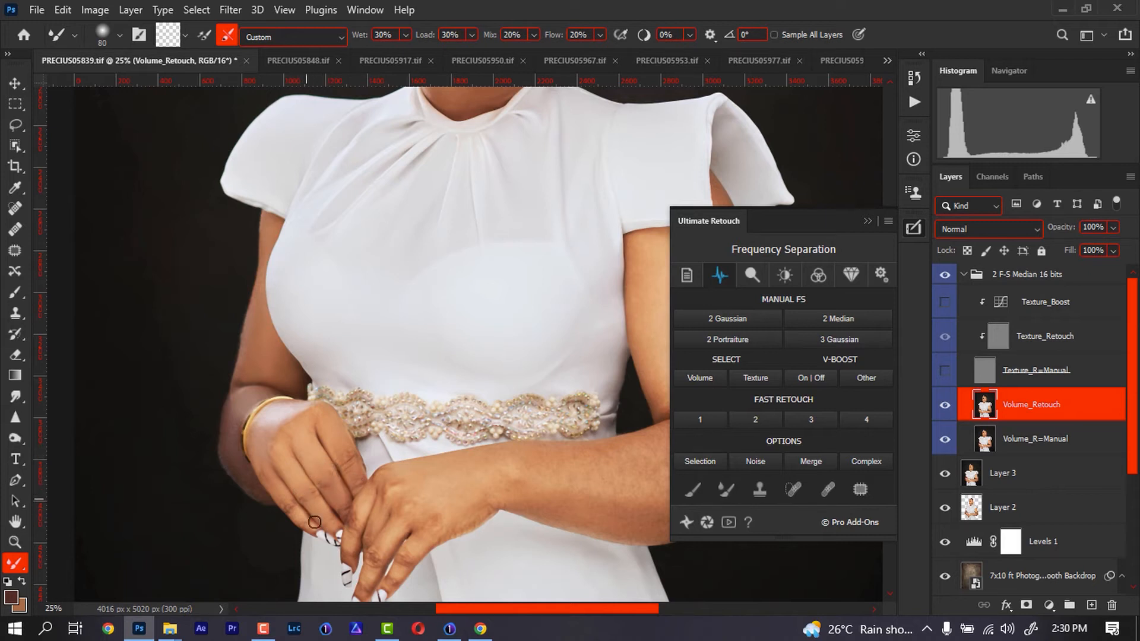
- Smooth the back of the front hand with the Mixer Brush at 125 to 200 px
{"action": "key", "text": "bracketright"}
{"action": "key", "text": "bracketright"}
{"action": "key", "text": "bracketright"}
{"action": "key", "text": "bracketright"}
{"action": "key", "text": "bracketright"}
{"action": "key", "text": "bracketright"}
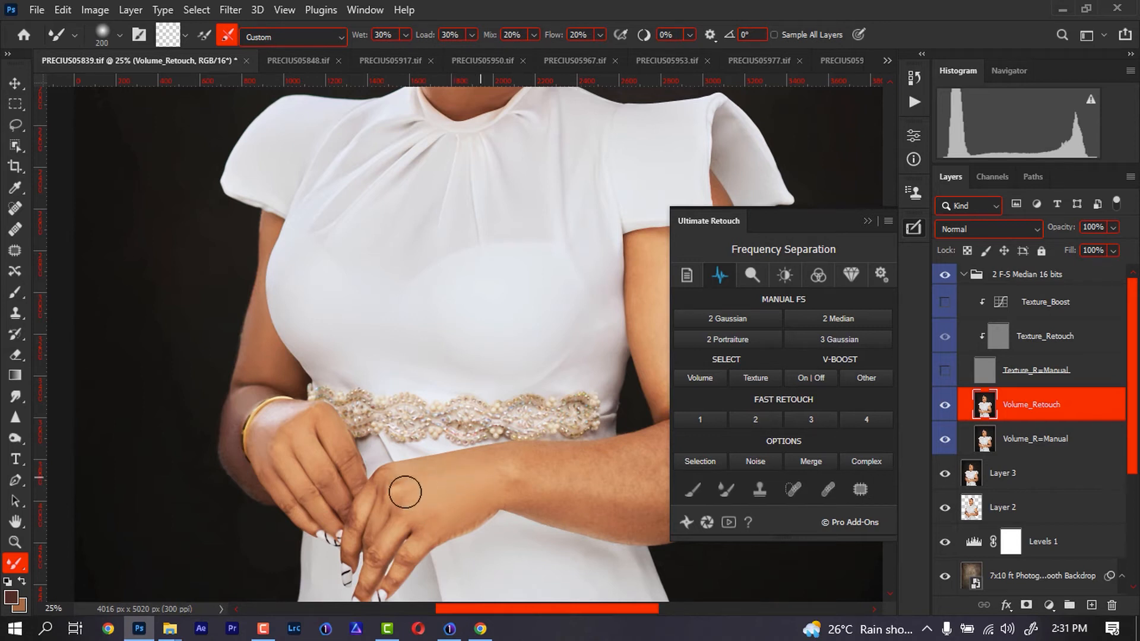
{"action": "key", "text": "bracketleft"}
{"action": "key", "text": "bracketleft"}
{"action": "key", "text": "bracketleft"}
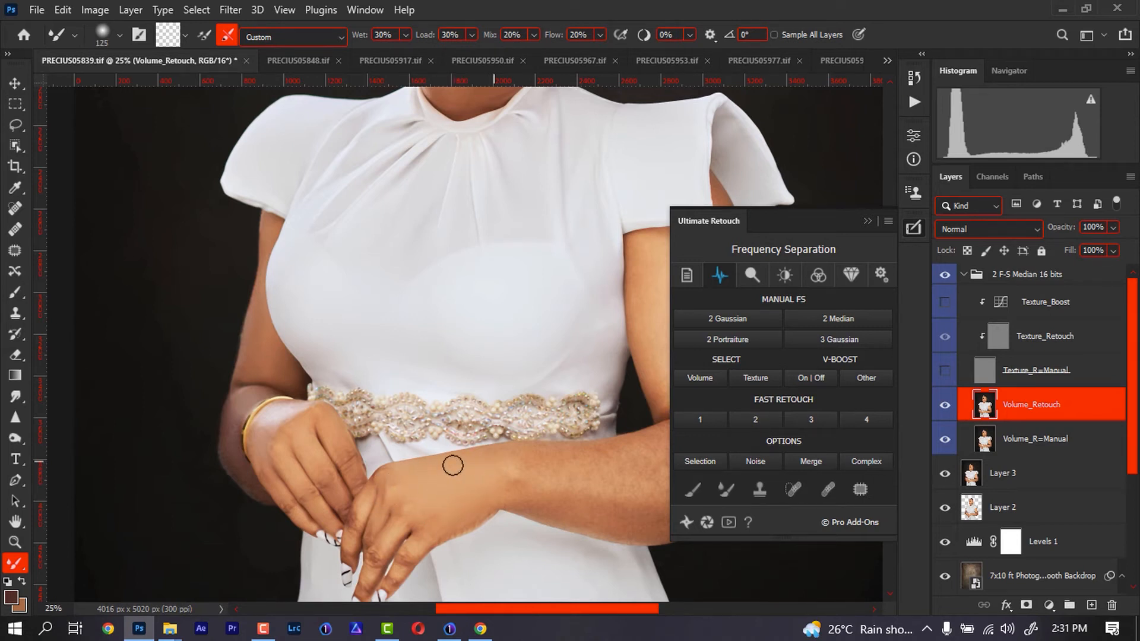
- Blend the front hand's fingers with an 80 px Mixer Brush and its wrist with a 150 px one
{"action": "key", "text": "bracketleft"}
{"action": "key", "text": "bracketleft"}
{"action": "key", "text": "bracketleft"}
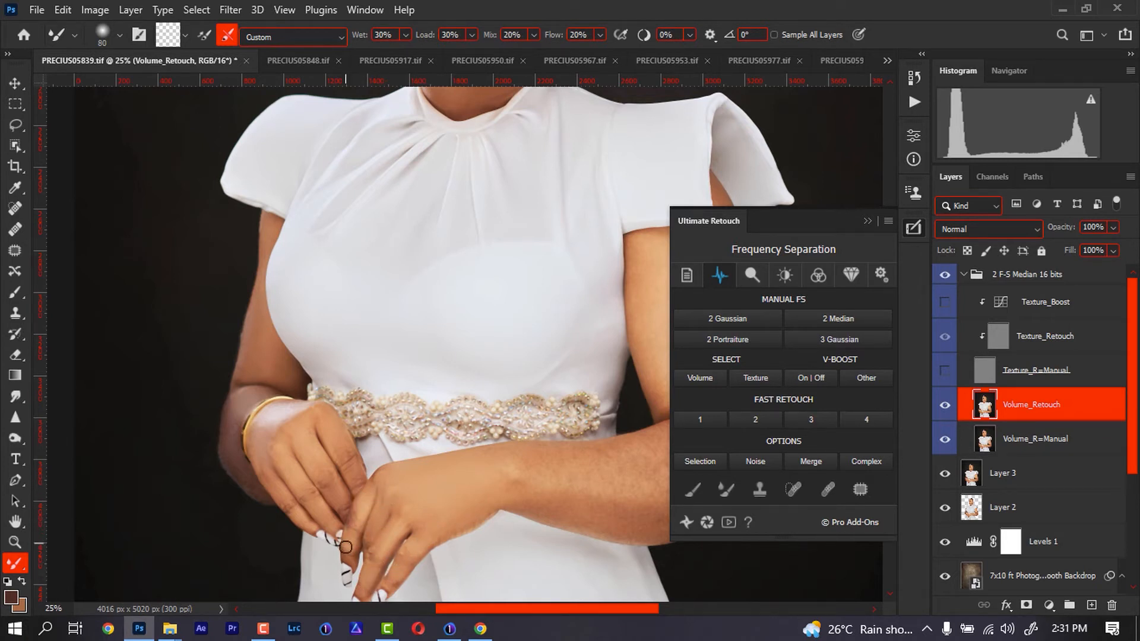
{"action": "key", "text": "bracketright"}
{"action": "key", "text": "bracketright"}
{"action": "key", "text": "bracketright"}
{"action": "key", "text": "bracketright"}
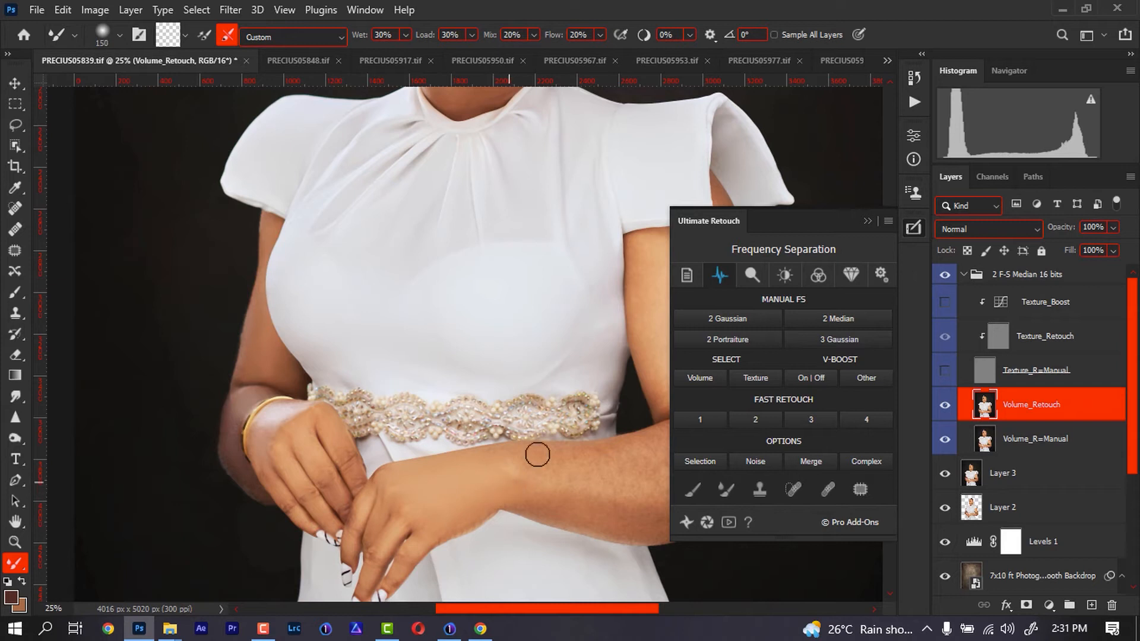
- Smooth the front arm's upper part, forearm and elbow with the Mixer Brush at 175 to 250 px
{"action": "left_click", "coordinate": [868, 221]}
{"action": "mouse_move", "coordinate": [724, 273]}
{"action": "left_mouse_down"}
{"action": "mouse_move", "coordinate": [727, 244]}
{"action": "mouse_move", "coordinate": [728, 275]}
{"action": "mouse_move", "coordinate": [693, 252]}
{"action": "left_mouse_up"}
{"action": "key", "text": "bracketright"}
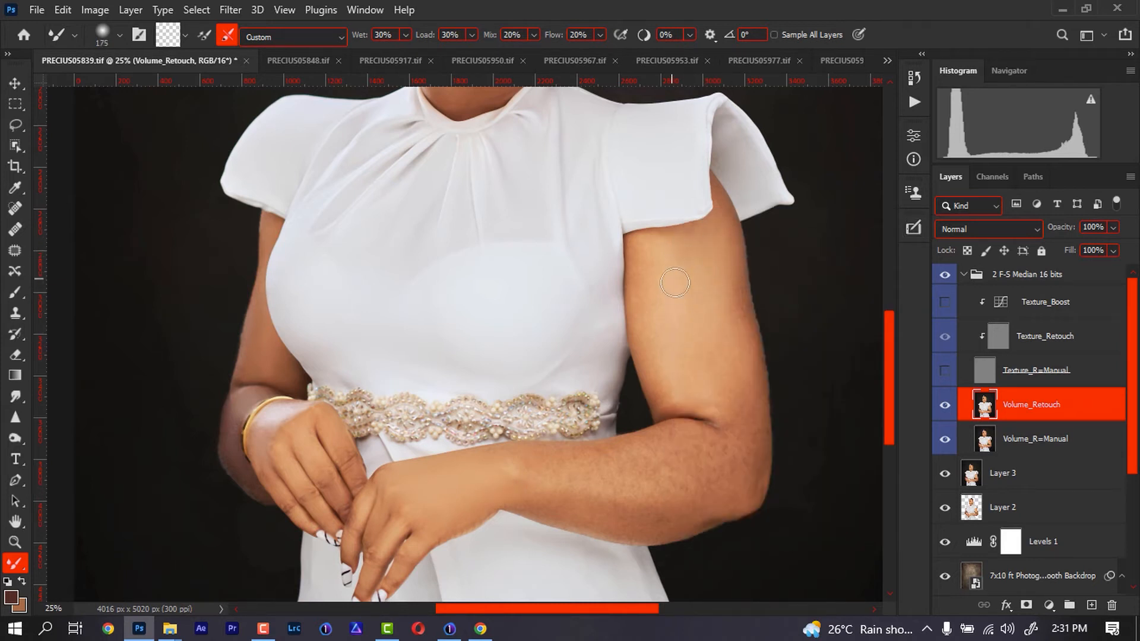
{"action": "key", "text": "bracketright"}
{"action": "key", "text": "bracketright"}
{"action": "key", "text": "bracketright"}
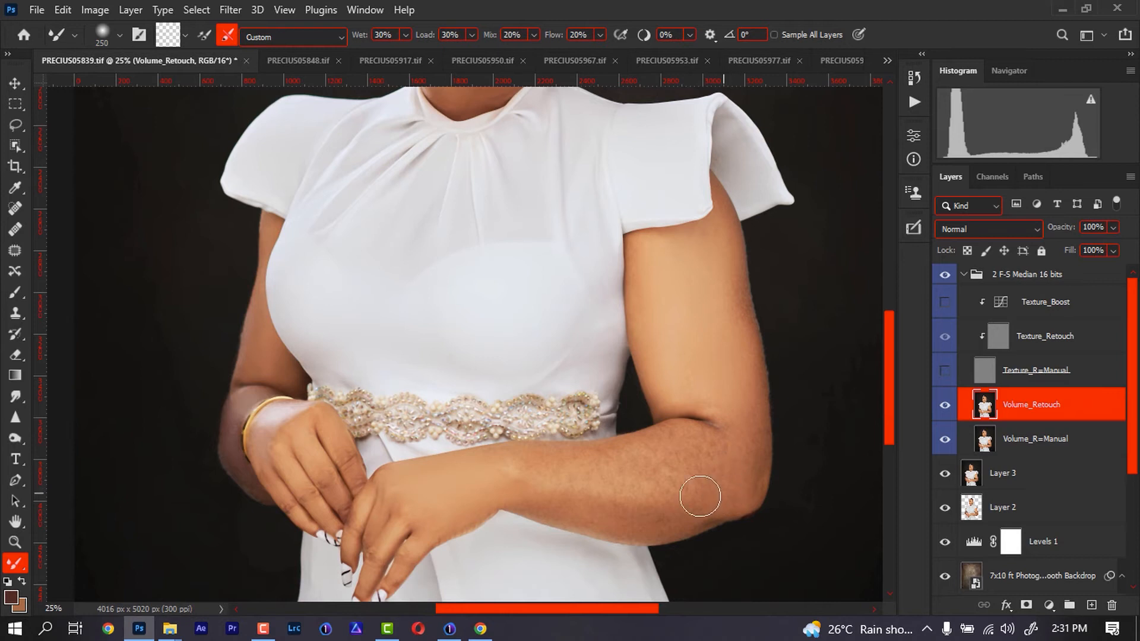
{"action": "mouse_move", "coordinate": [686, 476]}
{"action": "left_mouse_down"}
{"action": "mouse_move", "coordinate": [650, 470]}
{"action": "mouse_move", "coordinate": [729, 464]}
{"action": "mouse_move", "coordinate": [679, 447]}
{"action": "mouse_move", "coordinate": [686, 439]}
{"action": "mouse_move", "coordinate": [716, 462]}
{"action": "mouse_move", "coordinate": [626, 482]}
{"action": "mouse_move", "coordinate": [684, 469]}
{"action": "mouse_move", "coordinate": [557, 468]}
{"action": "mouse_move", "coordinate": [744, 488]}
{"action": "left_mouse_up"}
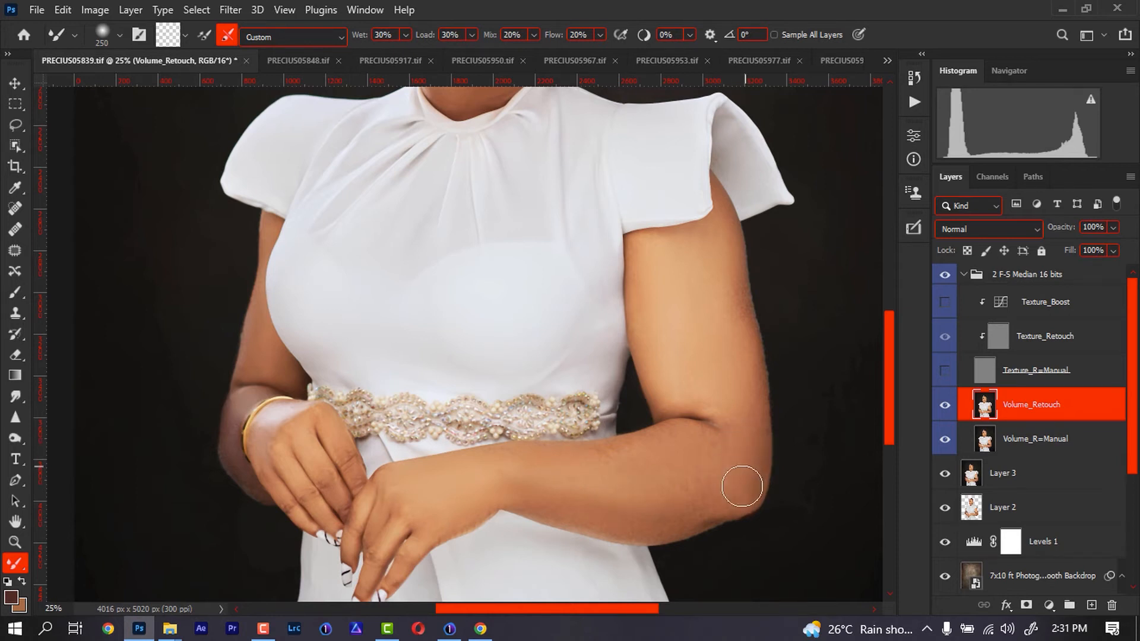
- Blend the front forearm's lower edge, the elbow and the inner-elbow crease with the Mixer Brush at 150 to 175 px
{"action": "key", "text": "bracketleft"}
{"action": "key", "text": "bracketleft"}
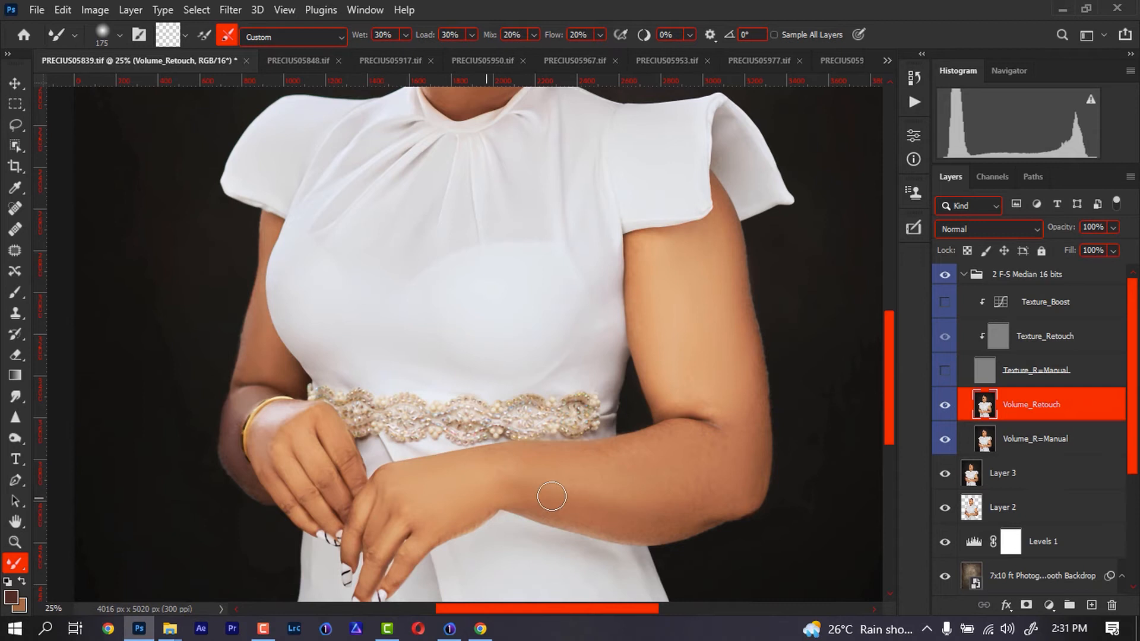
{"action": "mouse_move", "coordinate": [547, 506]}
{"action": "left_mouse_down"}
{"action": "mouse_move", "coordinate": [616, 524]}
{"action": "mouse_move", "coordinate": [678, 517]}
{"action": "left_mouse_up"}
{"action": "left_click_drag", "start_coordinate": [726, 457], "coordinate": [711, 439]}
{"action": "key", "text": "bracketleft"}
{"action": "key", "text": "bracketleft"}
{"action": "key", "text": "bracketleft"}
{"action": "key", "text": "bracketleft"}
{"action": "key", "text": "bracketright"}
{"action": "key", "text": "bracketright"}
{"action": "key", "text": "bracketright"}
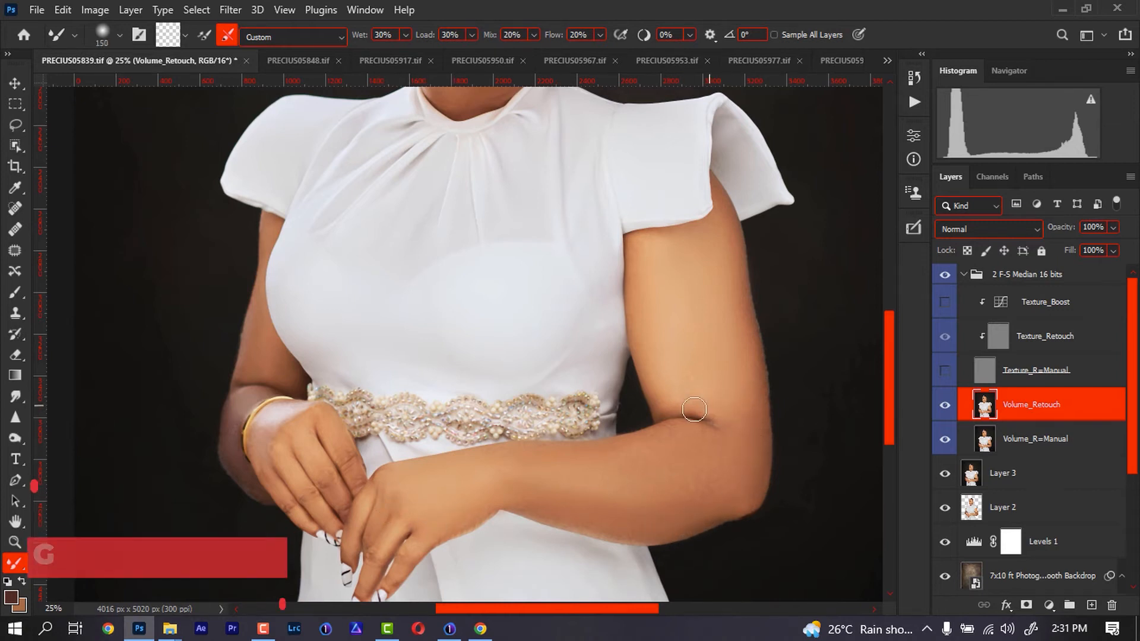
{"action": "key", "text": "bracketright"}
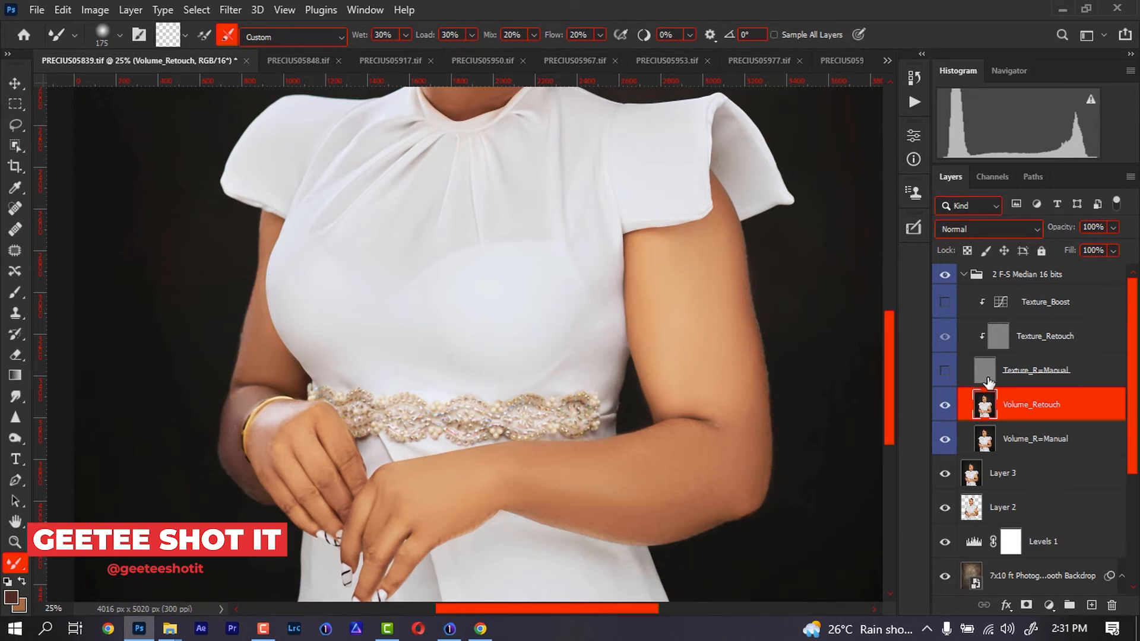
- Rotate the canvas view to -154° and blend the skin around the mouth and chin with a Mixer Brush of about 125 px
{"action": "key", "text": "r"}
{"action": "left_click_drag", "start_coordinate": [338, 267], "coordinate": [627, 164]}
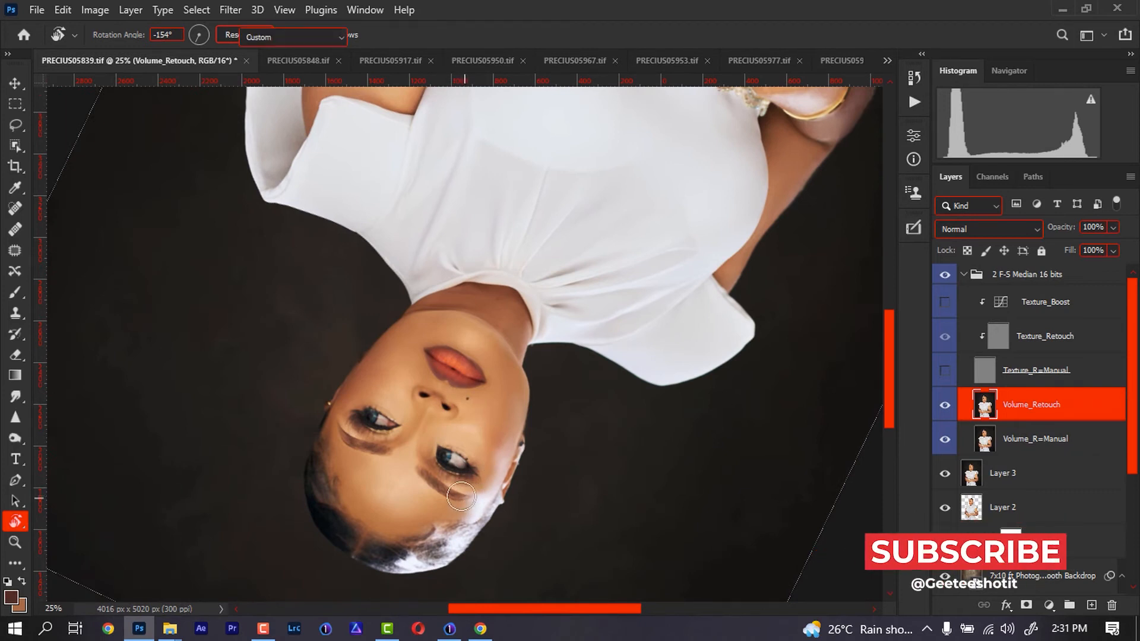
{"action": "key", "text": "b"}
{"action": "key", "text": "bracketleft"}
{"action": "key", "text": "bracketleft"}
{"action": "key", "text": "bracketleft"}
{"action": "key", "text": "bracketleft"}
{"action": "key", "text": "bracketleft"}
{"action": "key", "text": "bracketleft"}
{"action": "key", "text": "bracketleft"}
{"action": "key", "text": "bracketleft"}
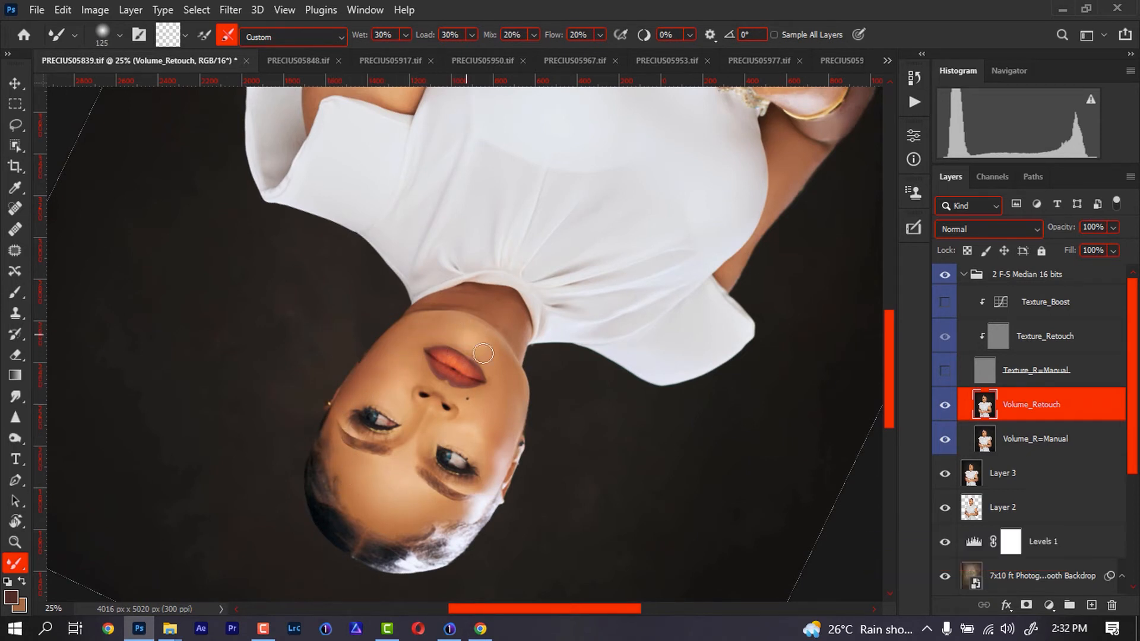
{"action": "key", "text": "bracketleft"}
{"action": "key", "text": "bracketleft"}
{"action": "key", "text": "bracketright"}
{"action": "key", "text": "bracketright"}
- Reset the view rotation to 0° and show the Texture_R=Manual layer again
{"action": "scroll", "coordinate": [790, 199], "scroll_direction": "down", "scroll_amount": 3}
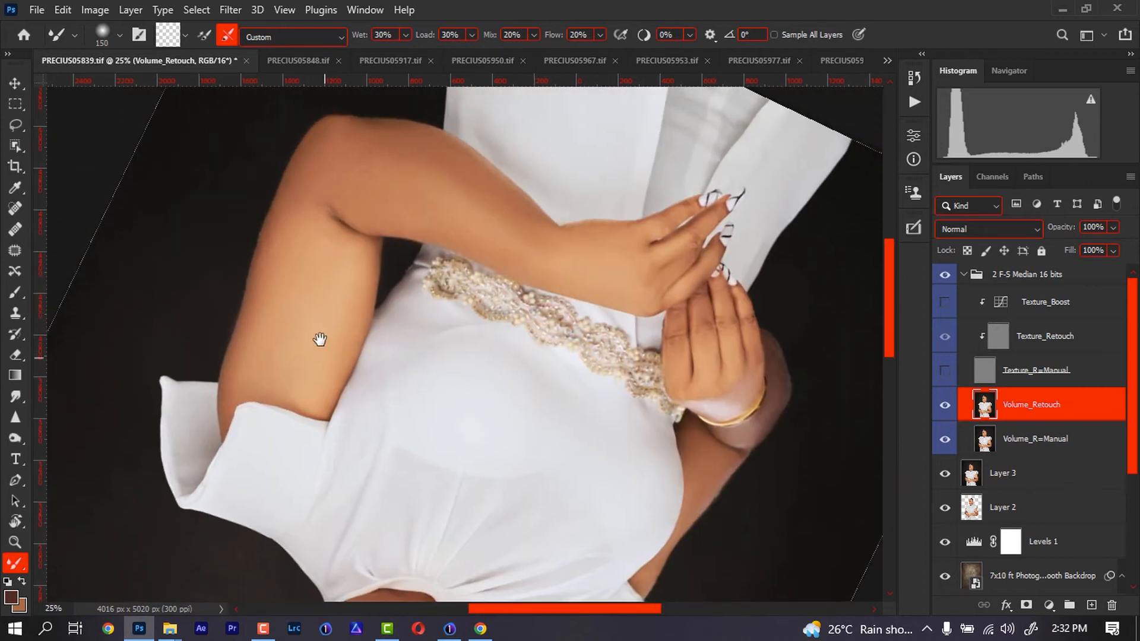
{"action": "left_click_drag", "start_coordinate": [323, 234], "coordinate": [321, 339]}
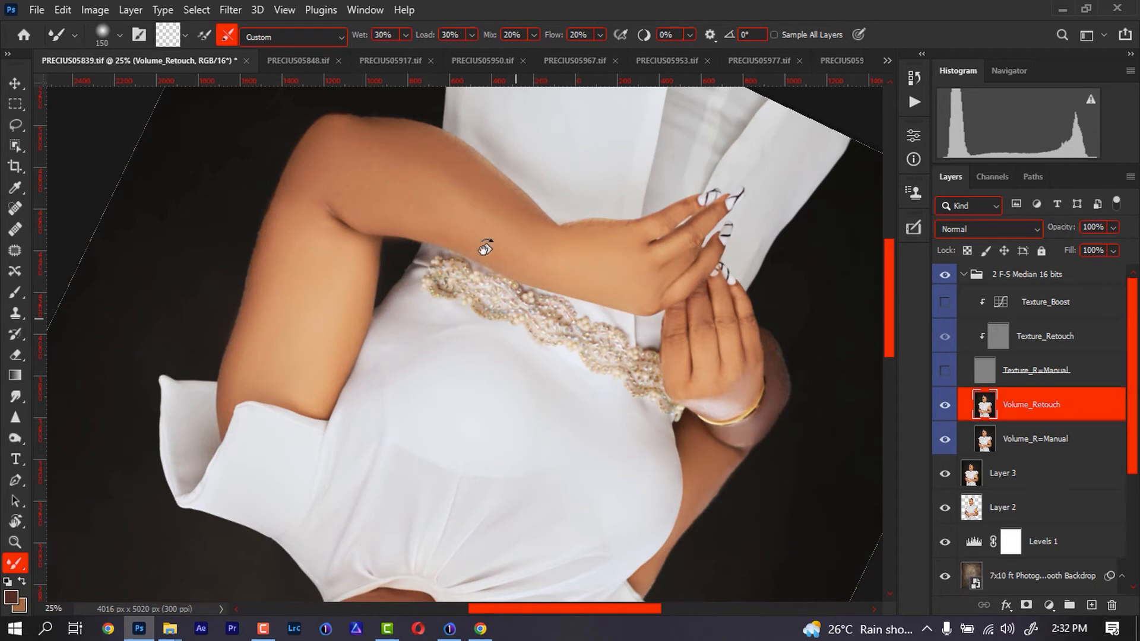
{"action": "key", "text": "r"}
{"action": "left_click", "coordinate": [254, 34]}
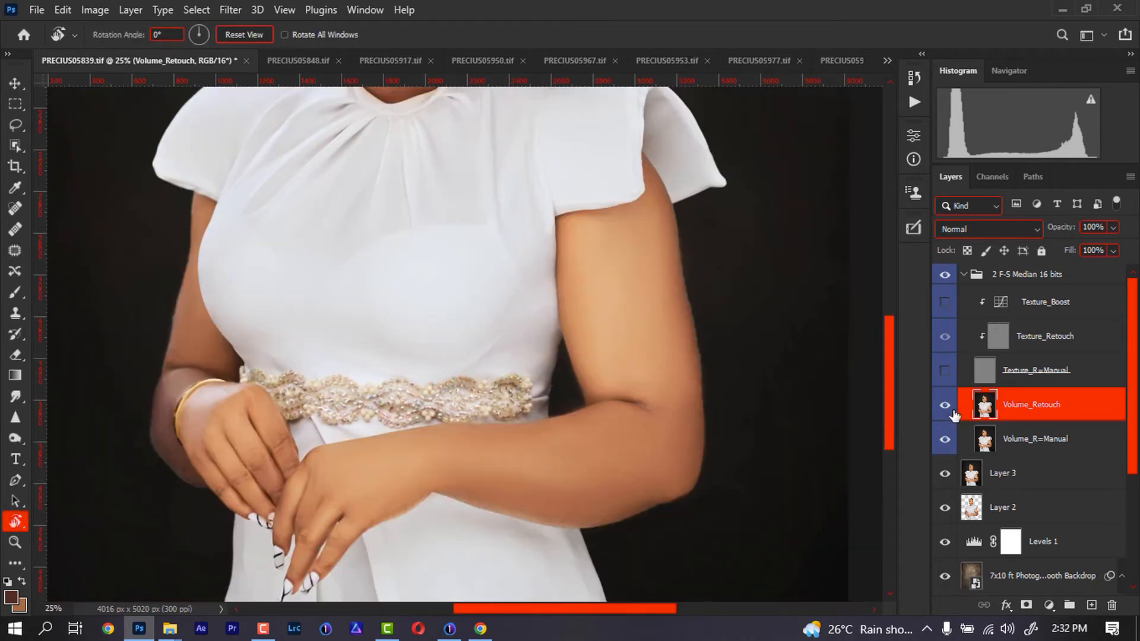
{"action": "left_click", "coordinate": [945, 371]}
{"action": "left_click_drag", "start_coordinate": [438, 250], "coordinate": [467, 479]}
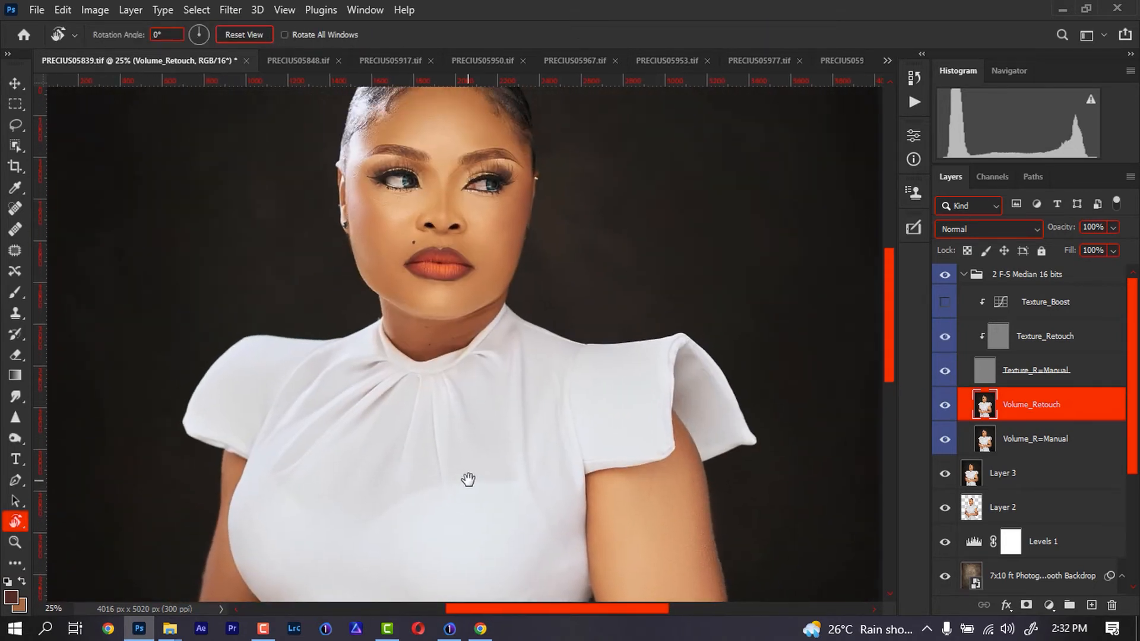
- On the Texture_Retouch layer, clone clean skin texture over the cheek area beside the mouth with the Clone Stamp
{"action": "key", "text": "ctrl+plus"}
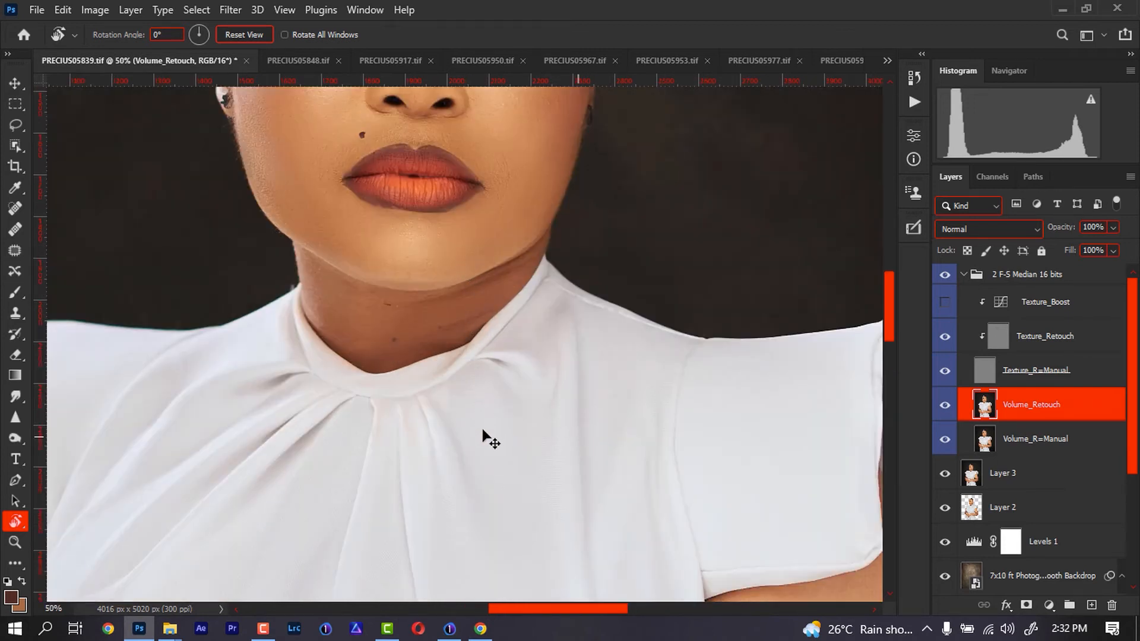
{"action": "key", "text": "ctrl+plus"}
{"action": "left_click_drag", "start_coordinate": [459, 254], "coordinate": [501, 459]}
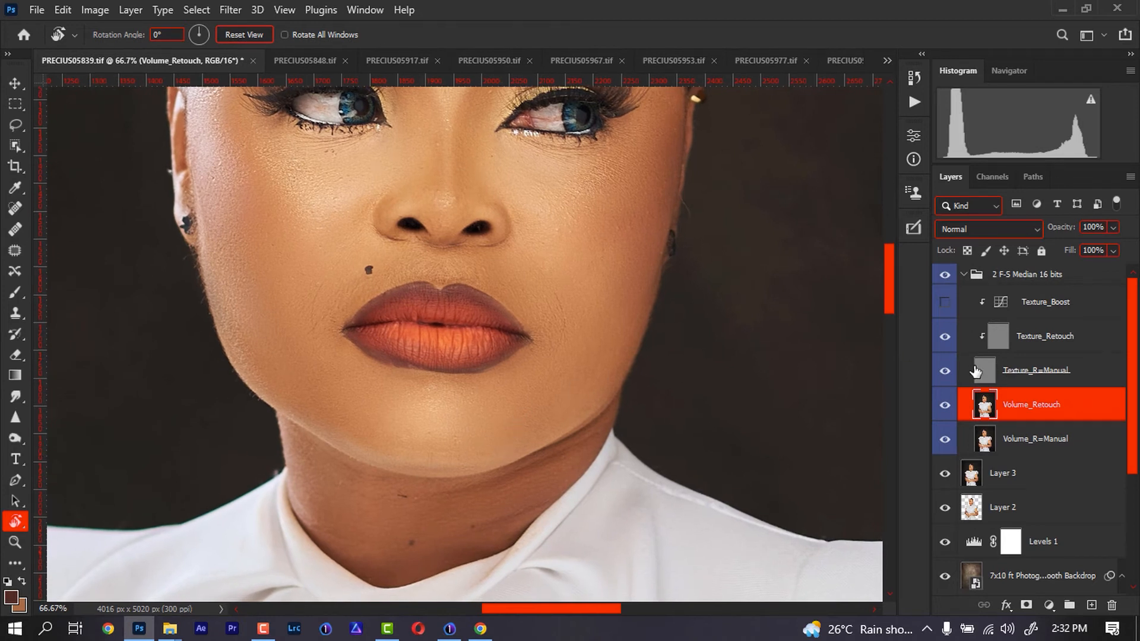
{"action": "left_click", "coordinate": [1000, 340]}
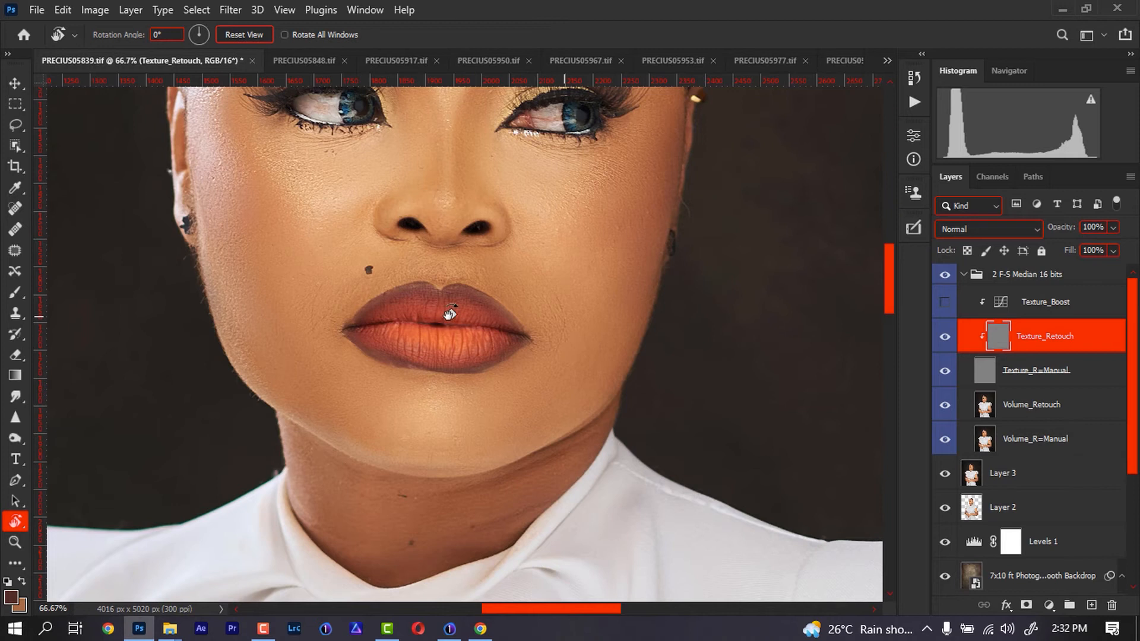
{"action": "key", "text": "s"}
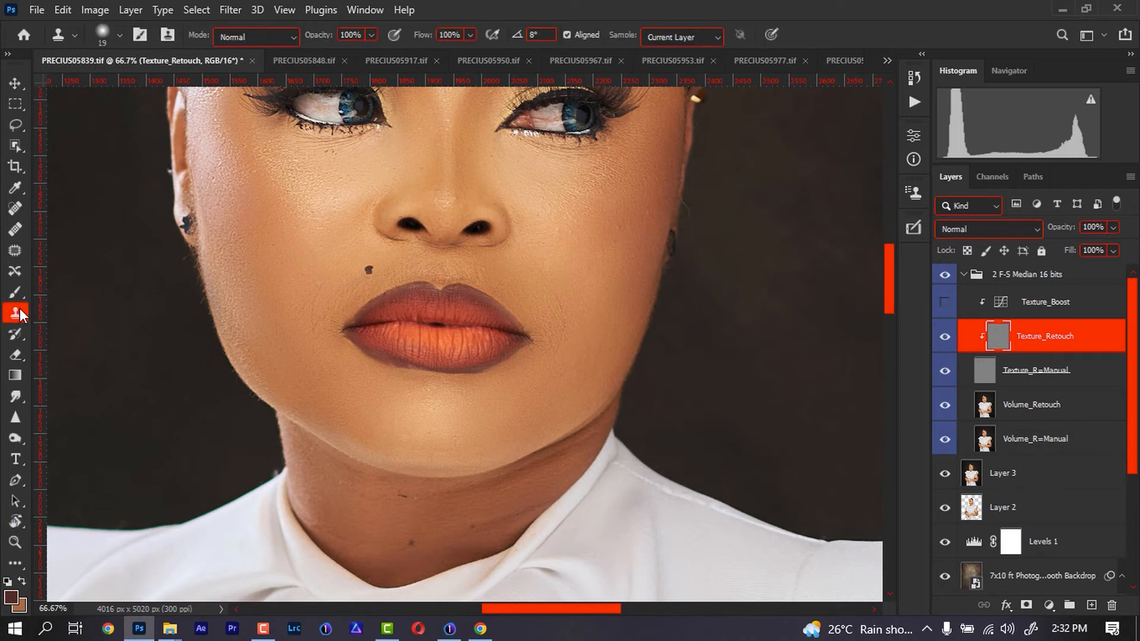
{"action": "mouse_move", "coordinate": [570, 270]}
{"action": "left_mouse_down"}
{"action": "mouse_move", "coordinate": [561, 327]}
{"action": "mouse_move", "coordinate": [544, 334]}
{"action": "mouse_move", "coordinate": [562, 281]}
{"action": "mouse_move", "coordinate": [543, 329]}
{"action": "left_mouse_up"}
{"action": "left_click", "coordinate": [577, 286], "text": "alt"}
{"action": "left_click", "coordinate": [567, 276], "text": "alt"}
{"action": "left_click_drag", "start_coordinate": [563, 273], "coordinate": [557, 272]}
- Even out the skin texture above the upper lip and near the mole with a 37 px Clone Stamp
{"action": "left_click", "coordinate": [509, 263], "text": "alt"}
{"action": "left_click", "coordinate": [476, 277]}
{"action": "left_click_drag", "start_coordinate": [398, 262], "coordinate": [372, 283]}
{"action": "left_click", "coordinate": [523, 254], "text": "alt"}
{"action": "left_click", "coordinate": [487, 268]}
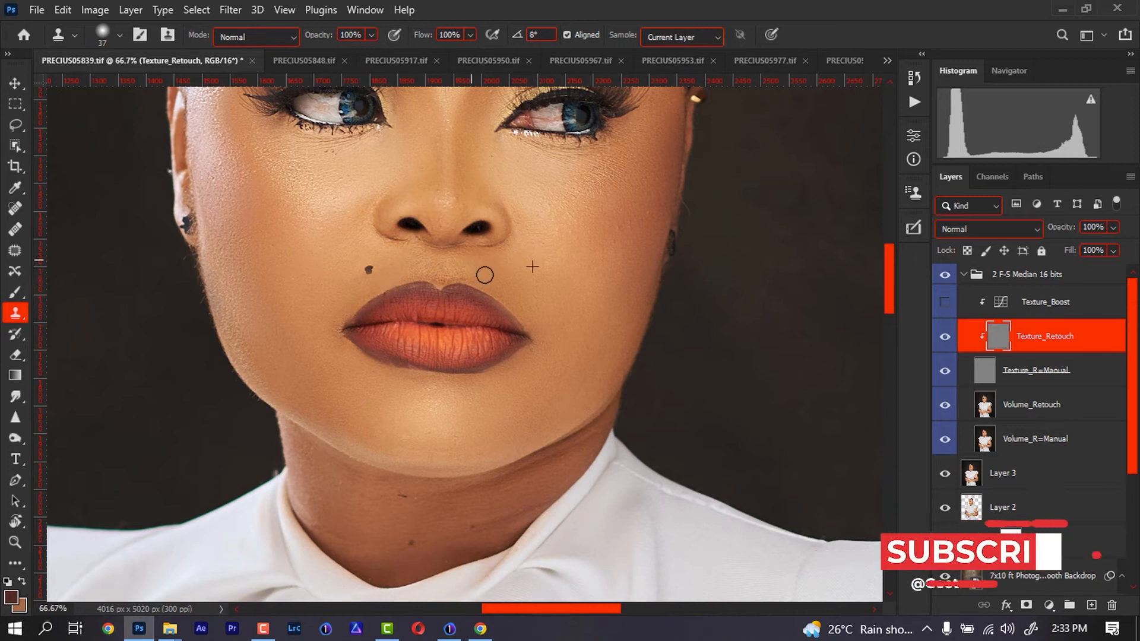
- Clone clean skin texture over the chin below the mouth corner and the cheek beside the nose
{"action": "left_click_drag", "start_coordinate": [512, 316], "coordinate": [523, 408]}
{"action": "left_click", "coordinate": [604, 225], "text": "alt"}
{"action": "left_click_drag", "start_coordinate": [586, 228], "coordinate": [570, 266]}
- Clone over the dark spots on the neck and touch up the texture above the upper lip with a 37 px Clone Stamp
{"action": "mouse_move", "coordinate": [547, 344]}
{"action": "left_mouse_down"}
{"action": "mouse_move", "coordinate": [514, 219]}
{"action": "mouse_move", "coordinate": [477, 191]}
{"action": "left_mouse_up"}
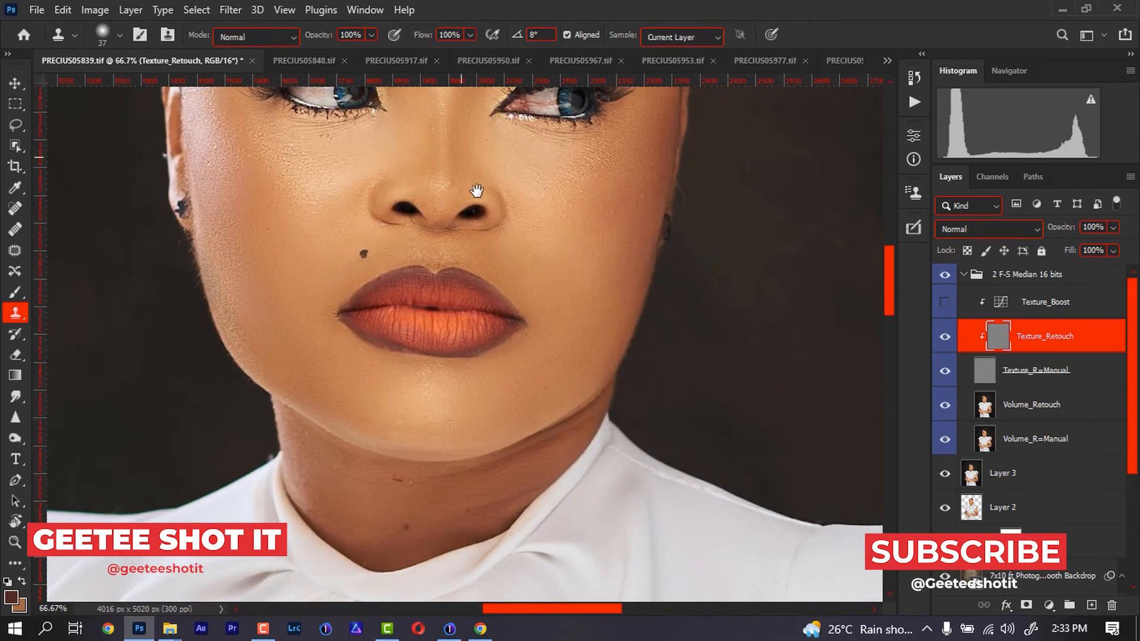
{"action": "left_click_drag", "start_coordinate": [407, 522], "coordinate": [462, 516]}
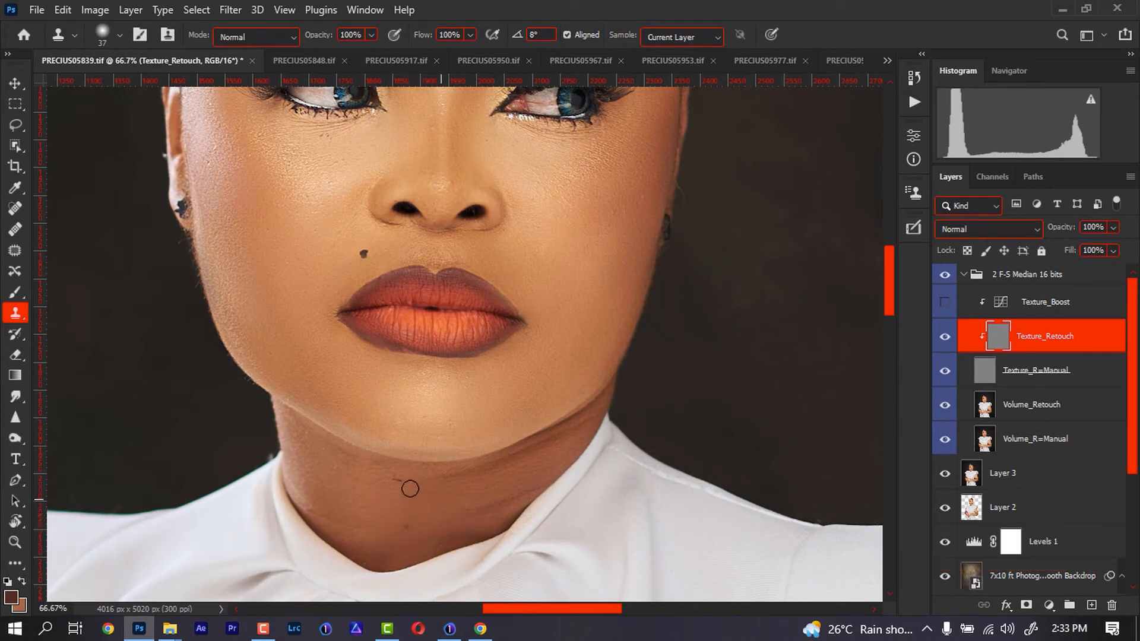
{"action": "left_click_drag", "start_coordinate": [403, 483], "coordinate": [404, 486]}
{"action": "left_click_drag", "start_coordinate": [420, 442], "coordinate": [402, 478]}
{"action": "left_click", "coordinate": [541, 296], "text": "alt"}
{"action": "mouse_move", "coordinate": [398, 324]}
{"action": "left_mouse_down"}
{"action": "mouse_move", "coordinate": [400, 308]}
{"action": "mouse_move", "coordinate": [404, 334]}
{"action": "mouse_move", "coordinate": [428, 311]}
{"action": "mouse_move", "coordinate": [452, 329]}
{"action": "left_mouse_up"}
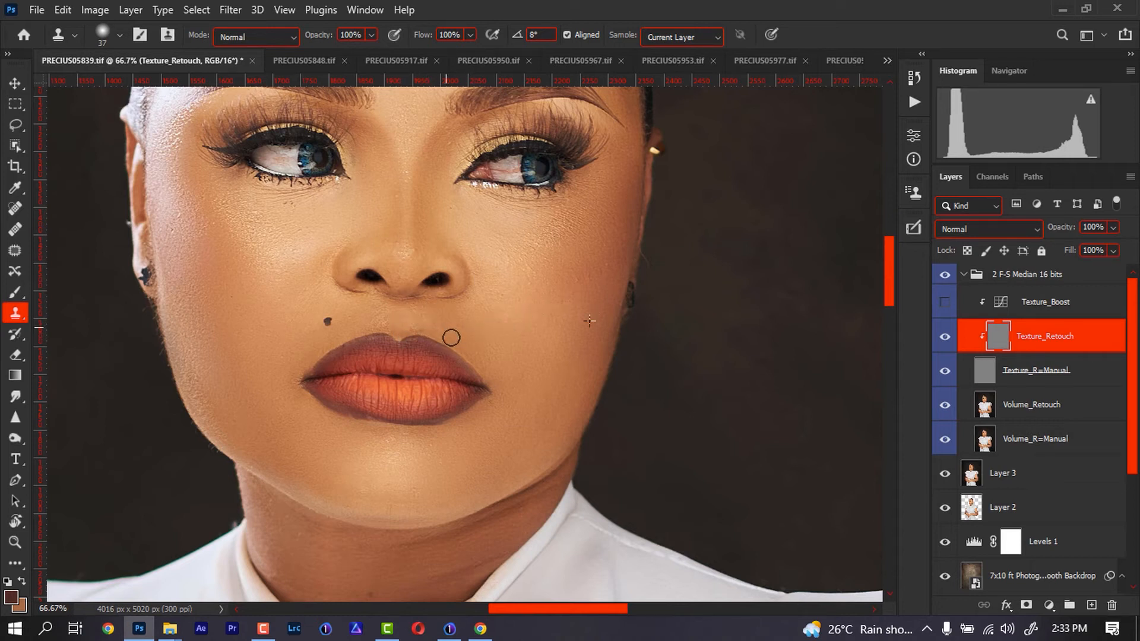
- Compare the full portrait with and without the 2 F-S Median 16 bits retouching group
{"action": "scroll", "coordinate": [608, 460], "scroll_direction": "down", "scroll_amount": 7}
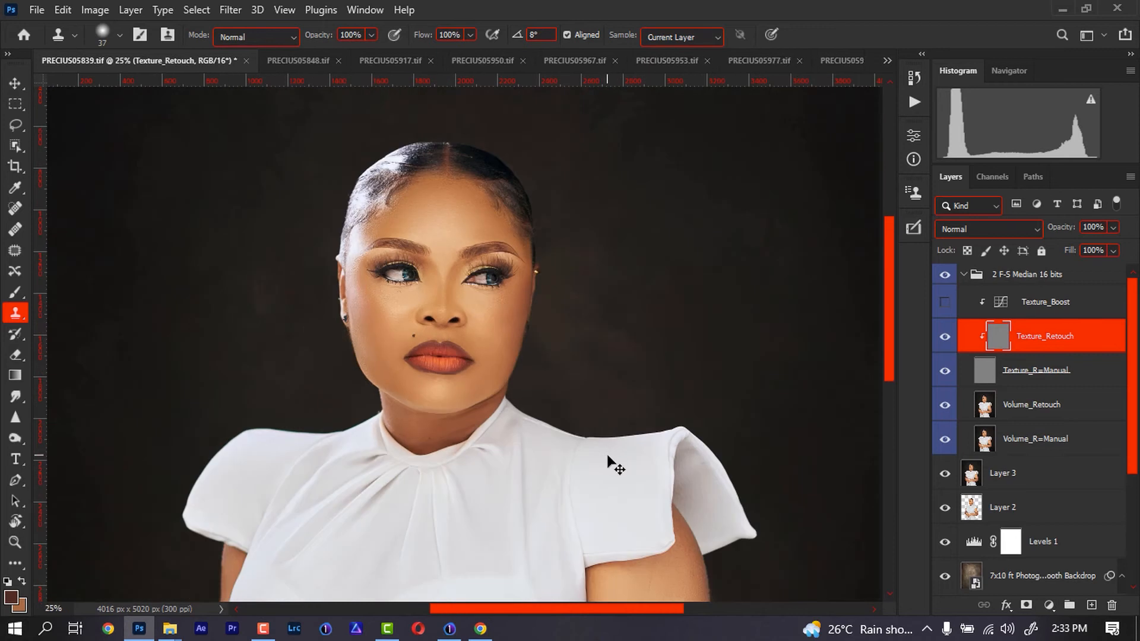
{"action": "scroll", "coordinate": [609, 463], "scroll_direction": "up", "scroll_amount": 1}
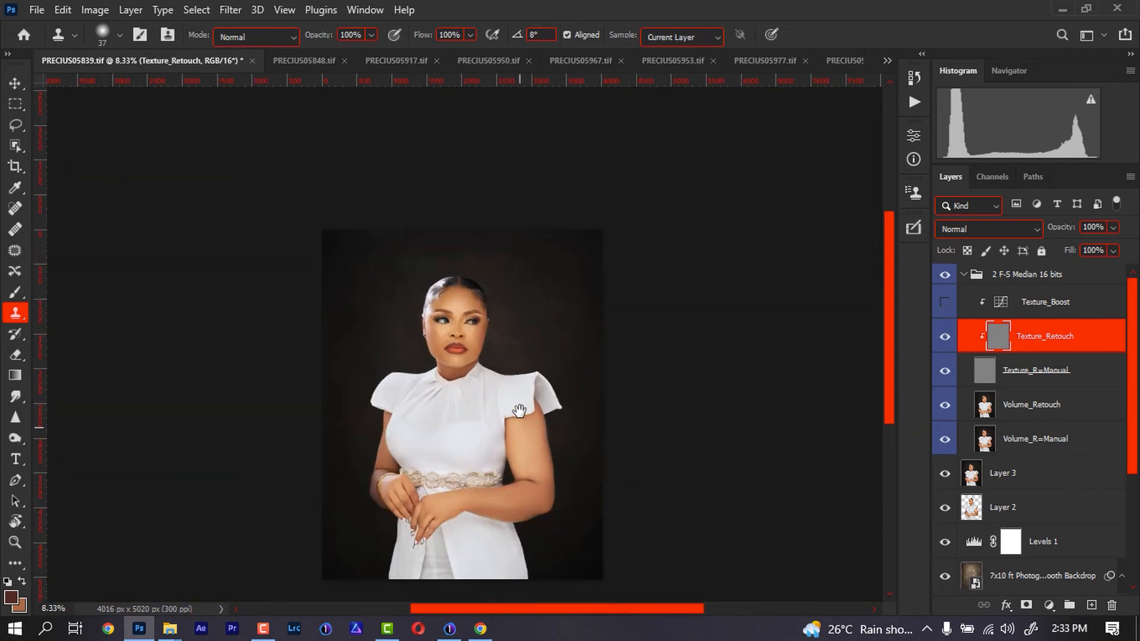
{"action": "scroll", "coordinate": [582, 373], "scroll_direction": "down", "scroll_amount": 2}
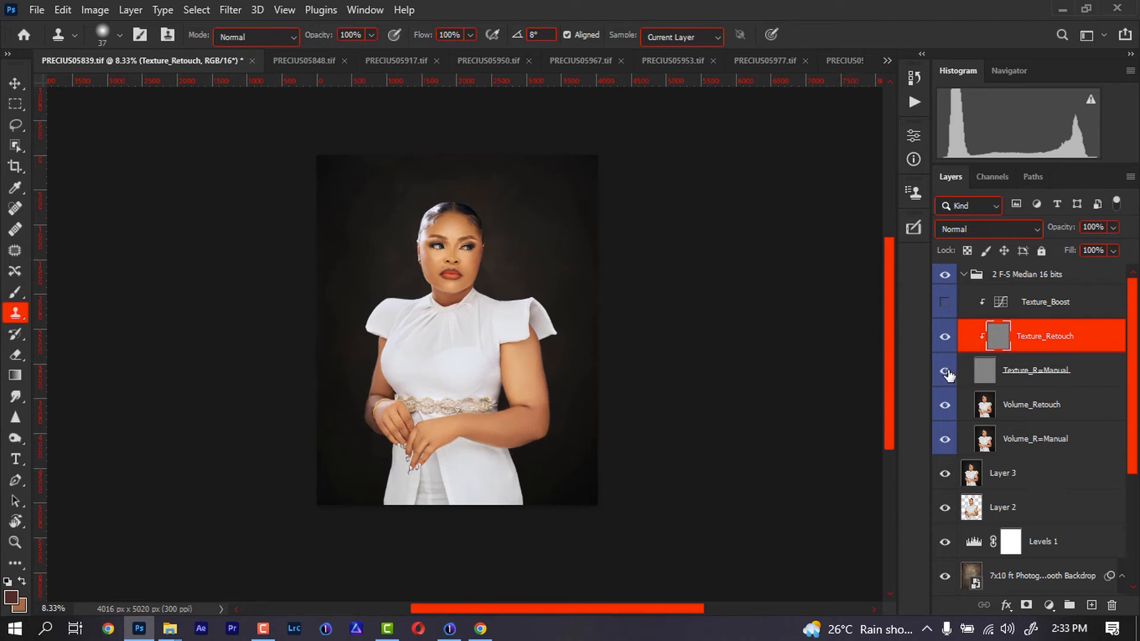
{"action": "left_click", "coordinate": [945, 278]}
{"action": "left_click", "coordinate": [947, 278]}
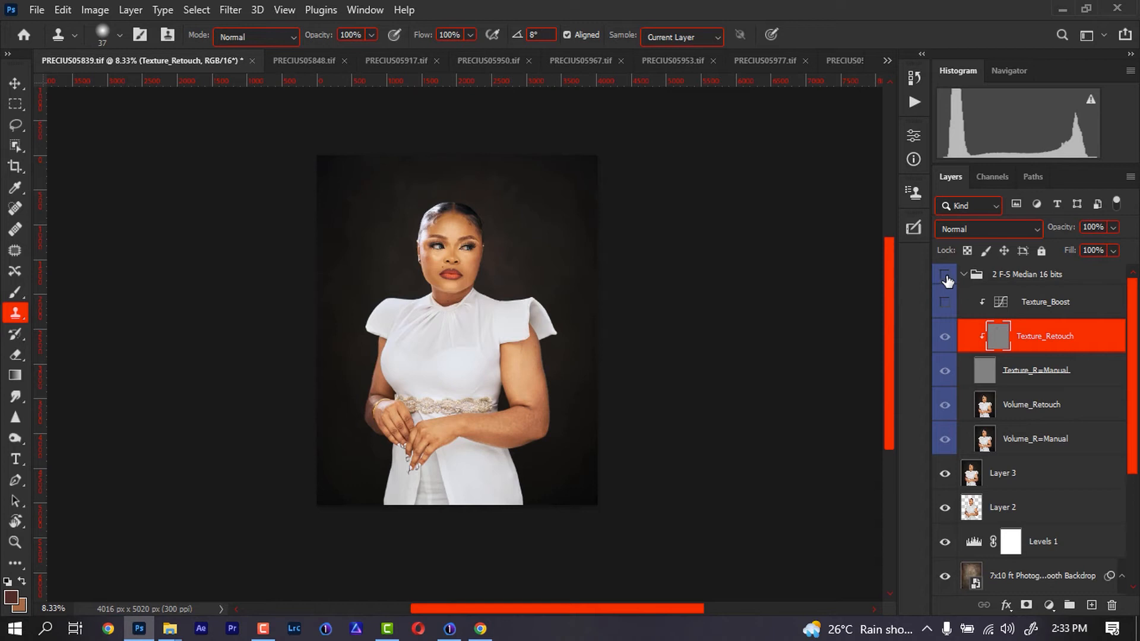
{"action": "left_click", "coordinate": [947, 278]}
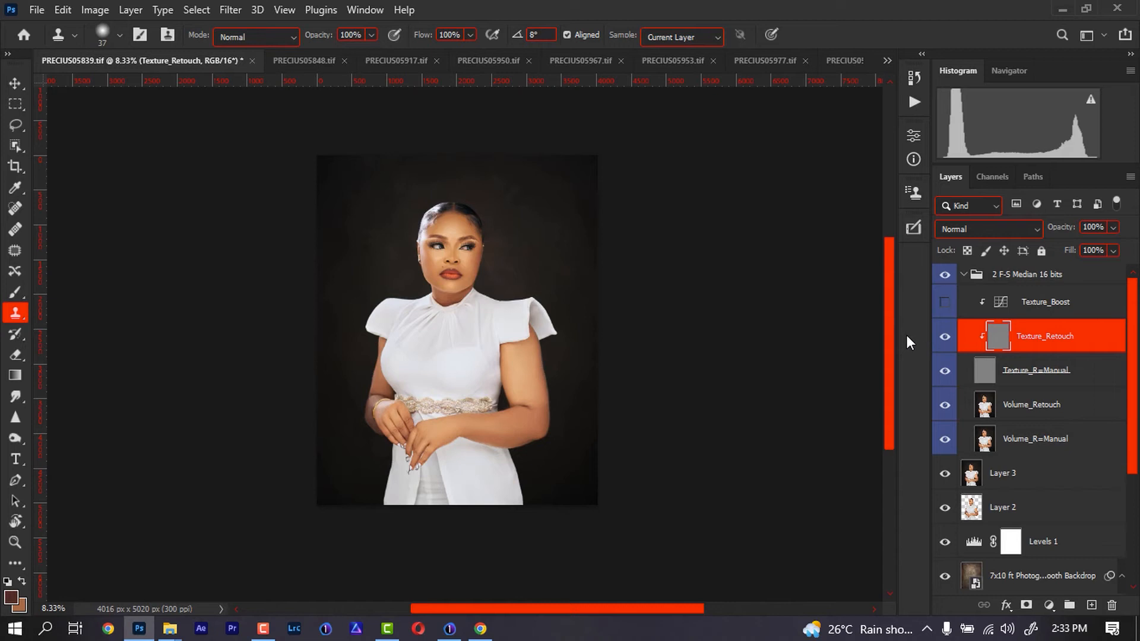
{"action": "key", "text": "ctrl+minus"}
{"action": "key", "text": "ctrl+minus"}
{"action": "key", "text": "ctrl+minus"}
{"action": "key", "text": "ctrl+plus"}
{"action": "key", "text": "ctrl+plus"}
{"action": "key", "text": "ctrl+plus"}
{"action": "key", "text": "ctrl+plus"}
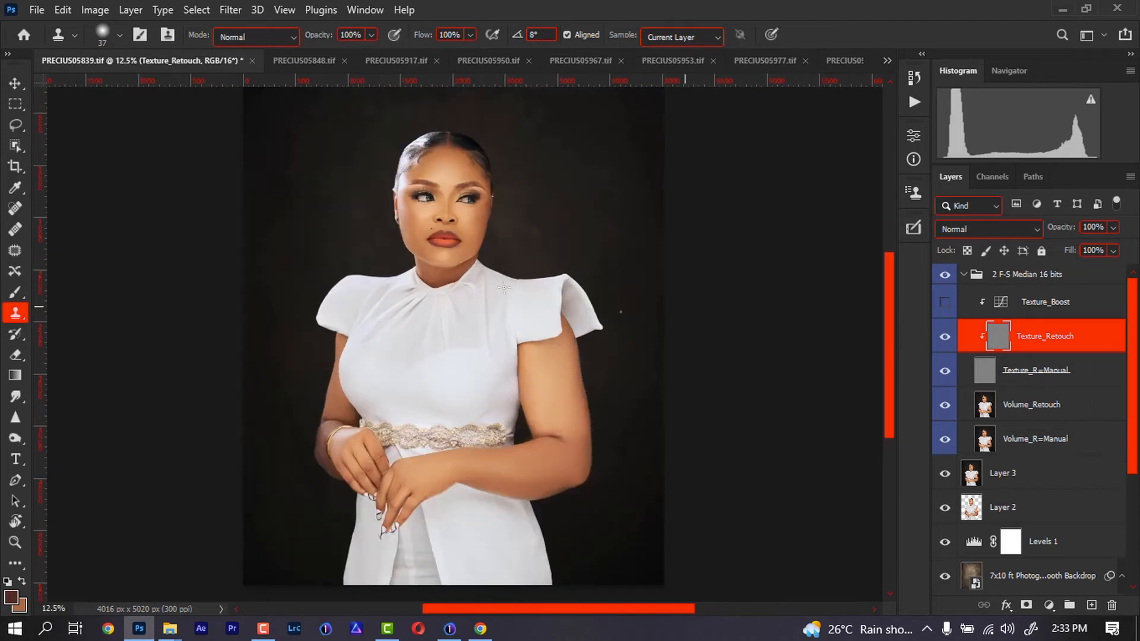
{"action": "scroll", "coordinate": [433, 249], "scroll_direction": "up", "scroll_amount": 2}
- Collapse the 2 F-S Median 16 bits group, show only Layer 2 and make it the active layer
{"action": "left_click", "coordinate": [970, 279]}
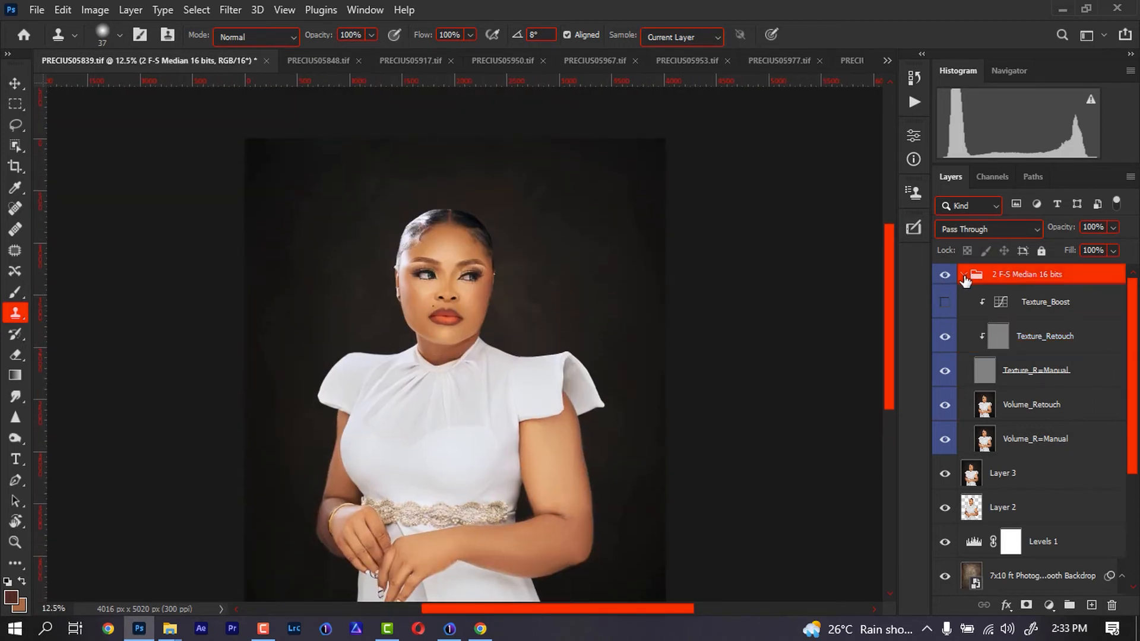
{"action": "left_click", "coordinate": [964, 276]}
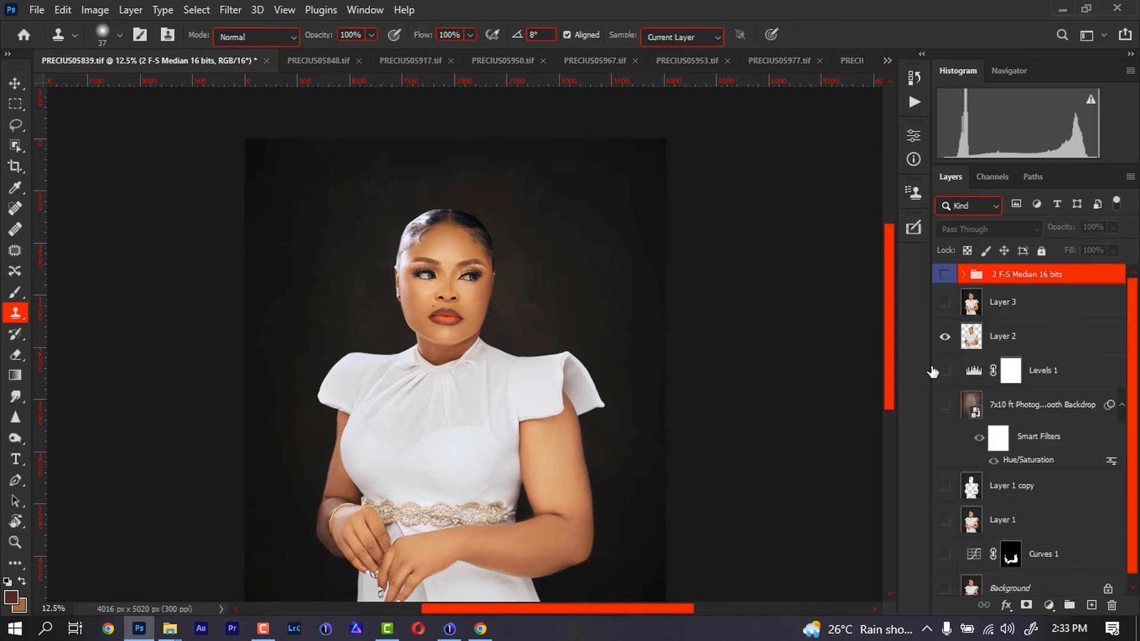
{"action": "left_click", "coordinate": [950, 337], "text": "alt"}
{"action": "left_click", "coordinate": [968, 340]}
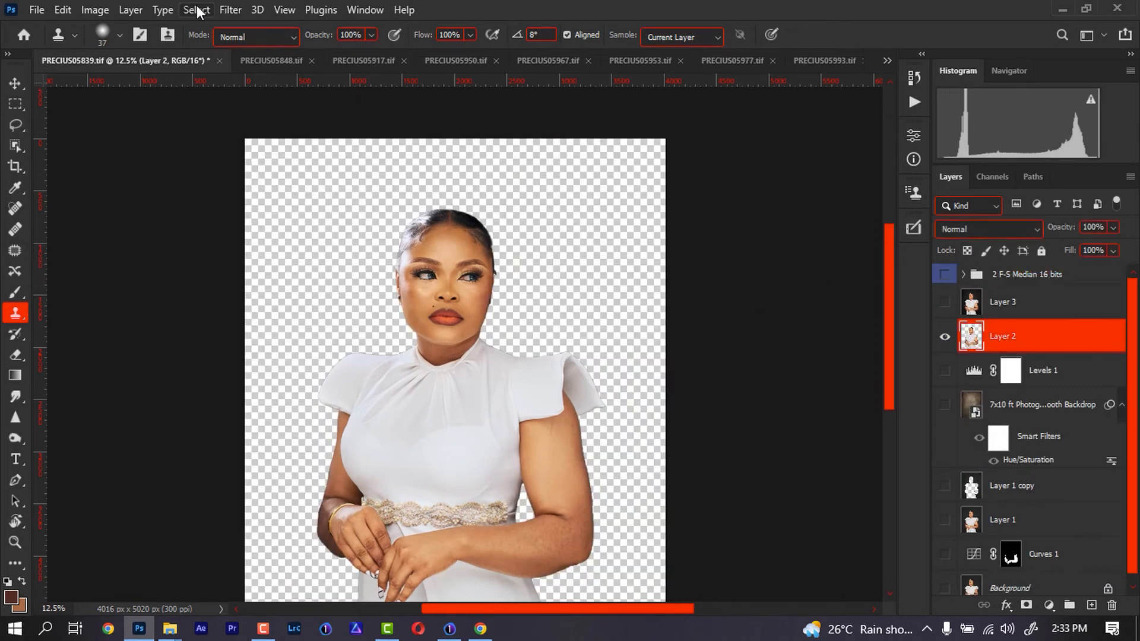
- Start a Color Range selection on Layer 2 using Sampled Colors and add samples beside the wrist with the bracelet
{"action": "left_click", "coordinate": [196, 10]}
{"action": "left_click", "coordinate": [226, 172]}
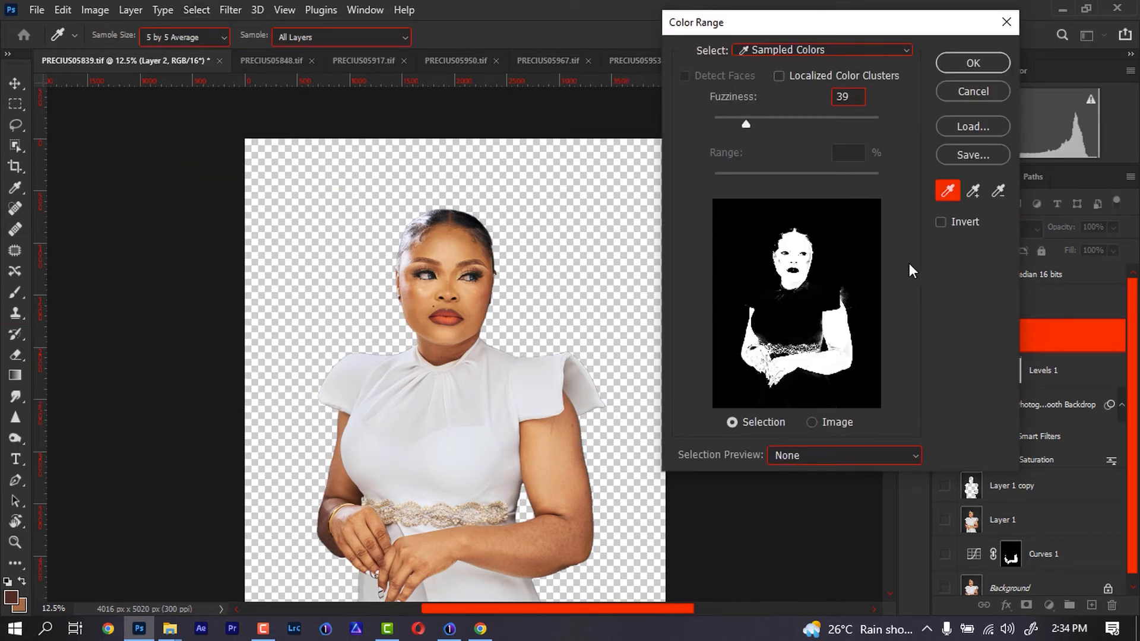
{"action": "left_click", "coordinate": [973, 190]}
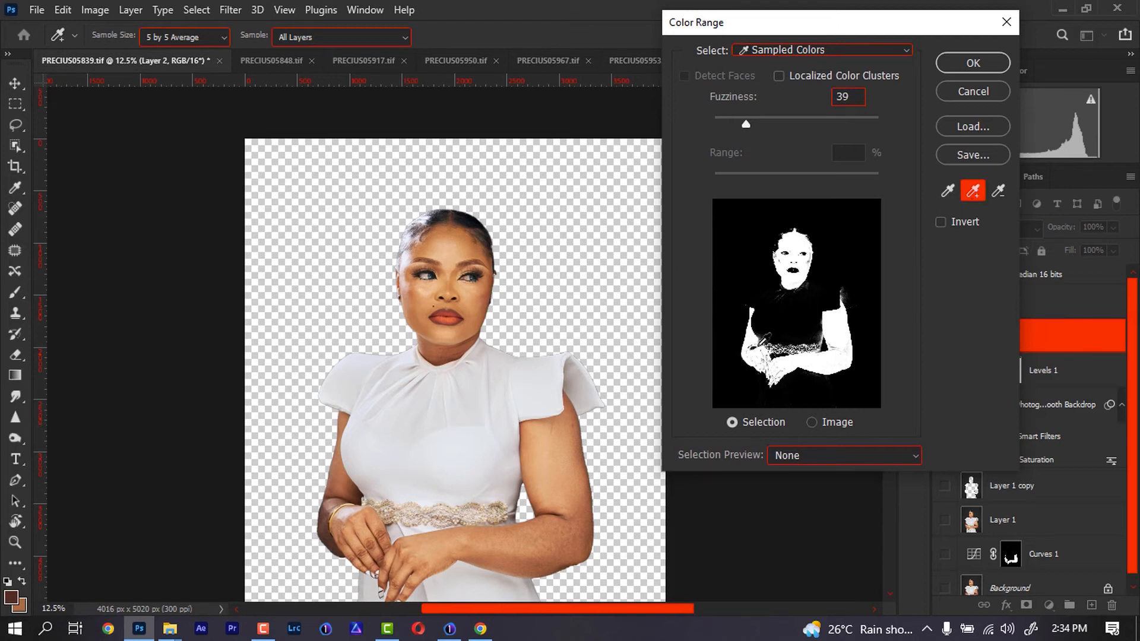
{"action": "left_click", "coordinate": [754, 353]}
{"action": "left_click", "coordinate": [756, 346]}
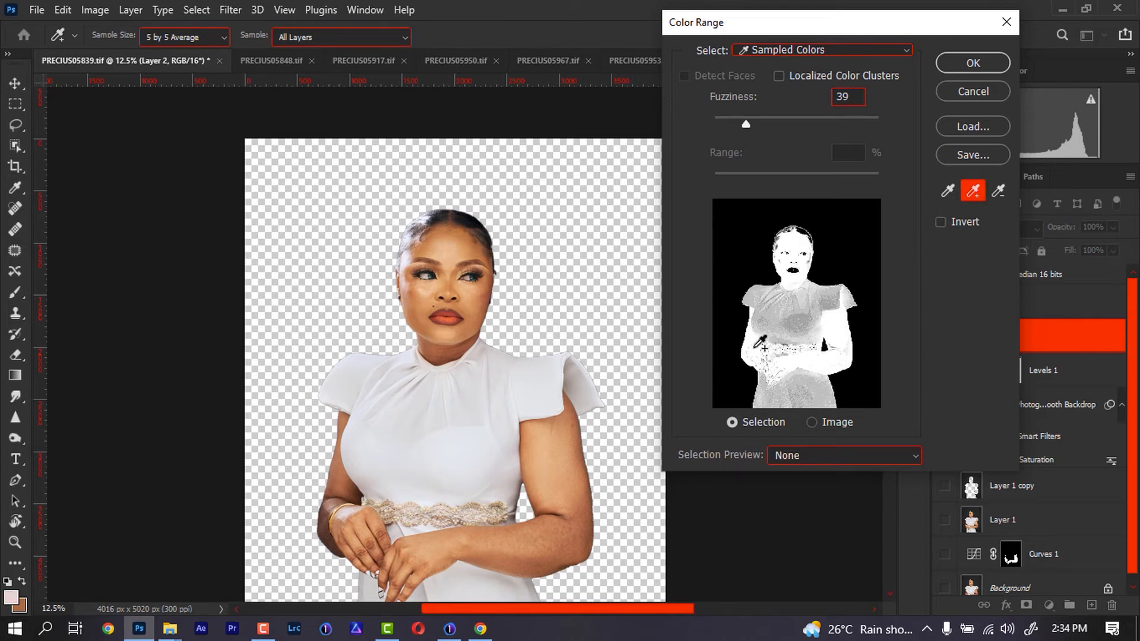
- Subtract the white dress tones from the Color Range sampling
{"action": "key", "text": "ctrl"}
{"action": "key", "text": "ctrl"}
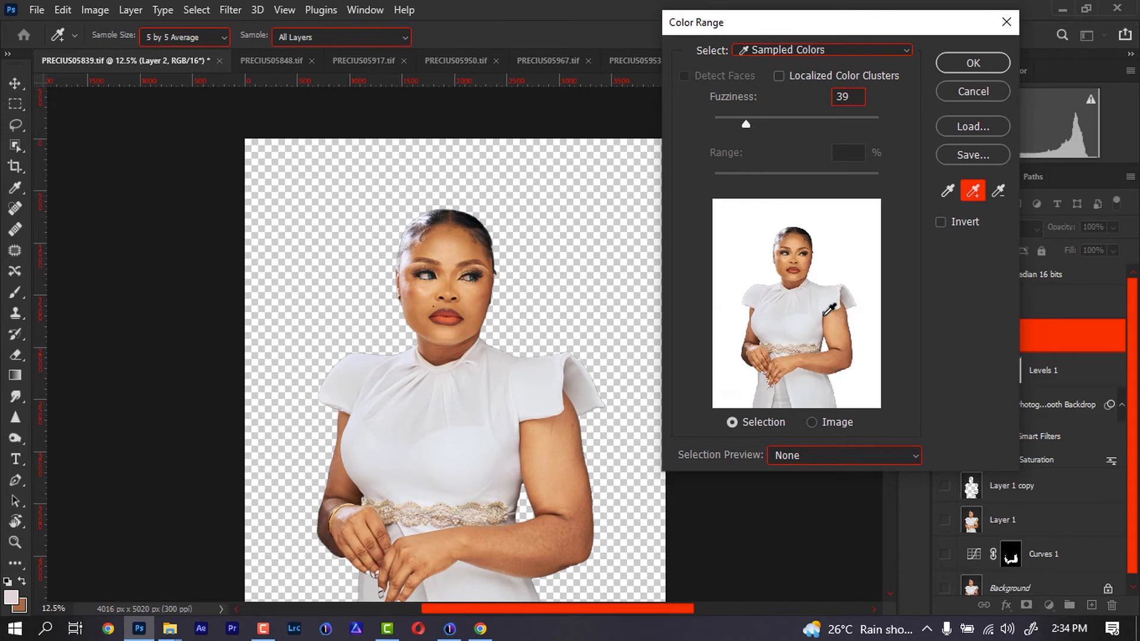
{"action": "left_click", "coordinate": [811, 300]}
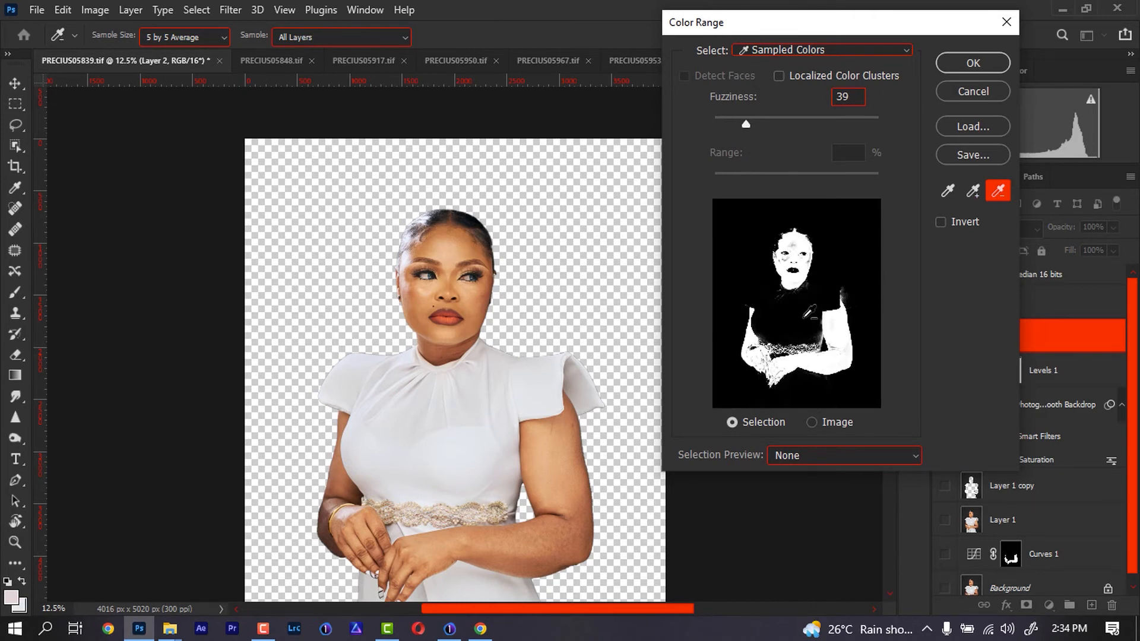
{"action": "left_click", "coordinate": [806, 339]}
{"action": "left_click", "coordinate": [809, 326]}
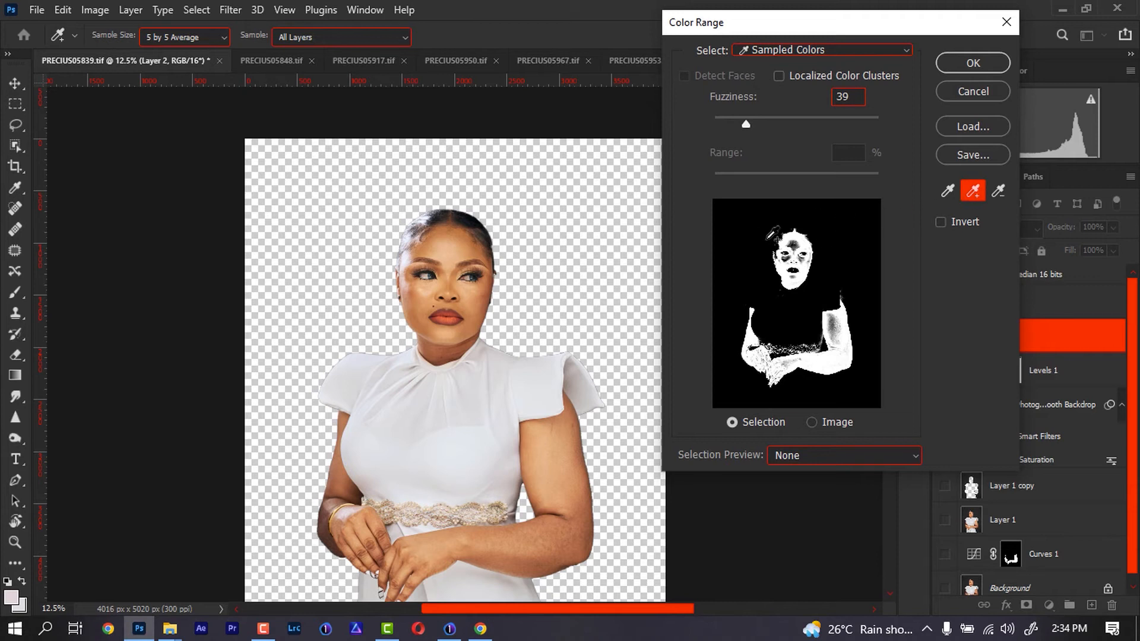
- Add the forehead's skin tone to the sampling and apply the Color Range selection with fuzziness 39
{"action": "left_click", "coordinate": [798, 242]}
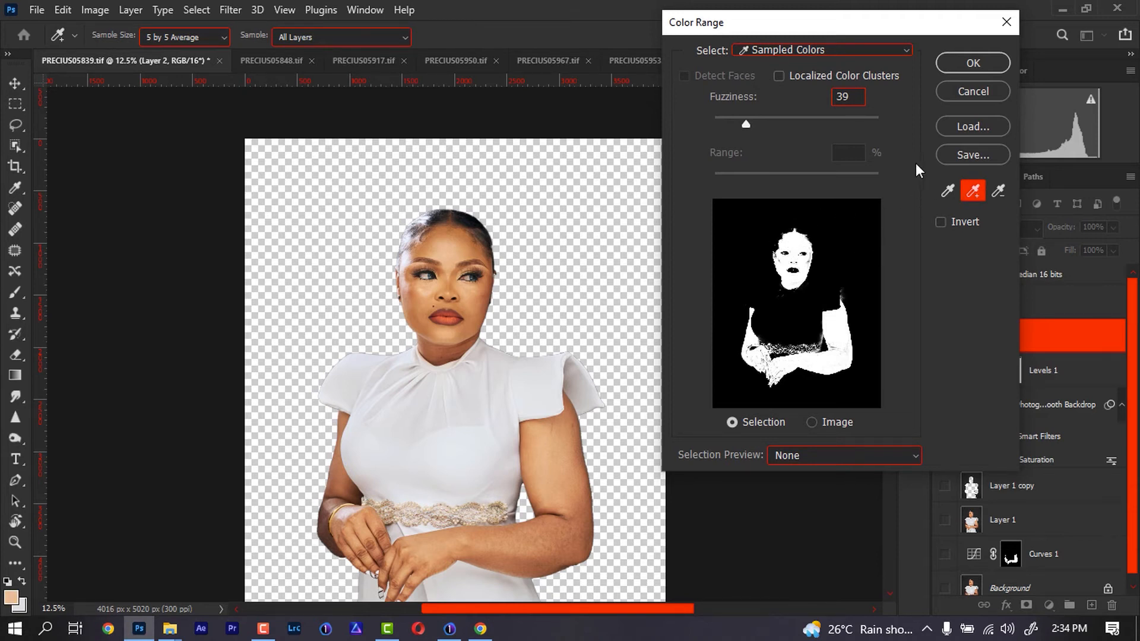
{"action": "left_click", "coordinate": [965, 70]}
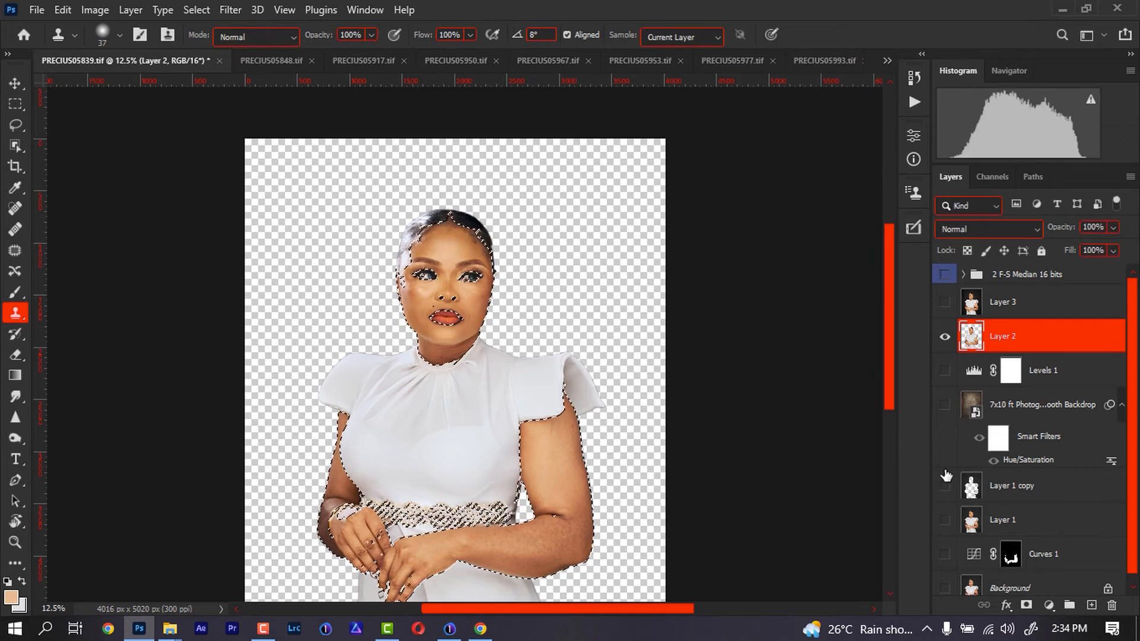
{"action": "left_click_drag", "start_coordinate": [468, 437], "coordinate": [467, 340]}
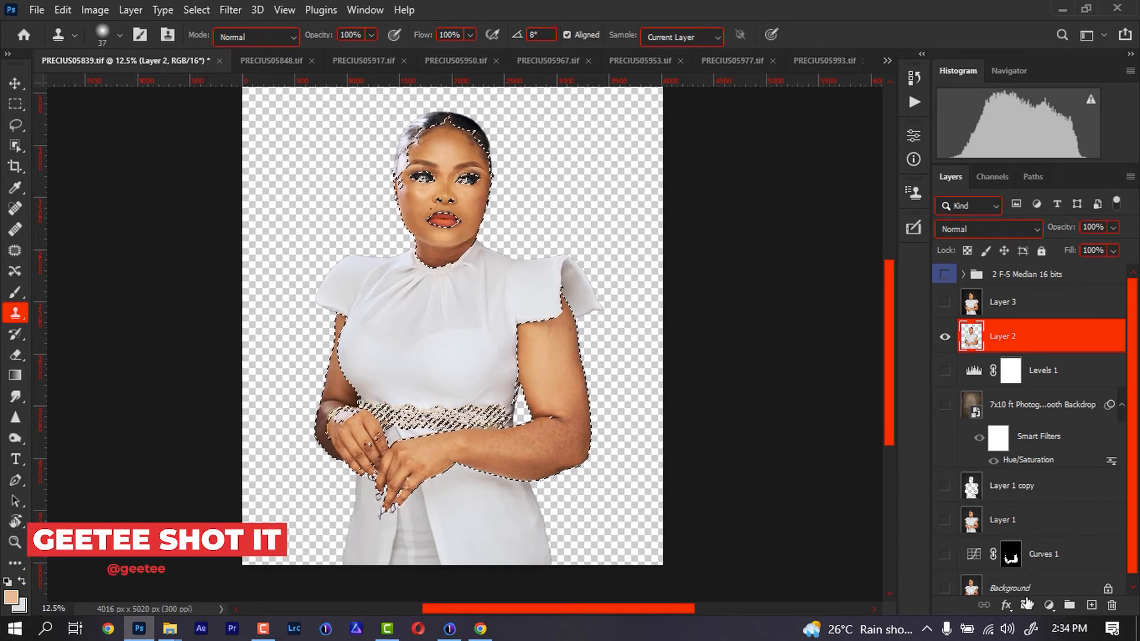
- Mask Layer 2 with the skin selection, show all layers again and make the 2 F-S Median 16 bits group active
{"action": "left_click", "coordinate": [1027, 605]}
{"action": "left_click", "coordinate": [945, 338], "text": "alt"}
{"action": "left_click", "coordinate": [1007, 275]}
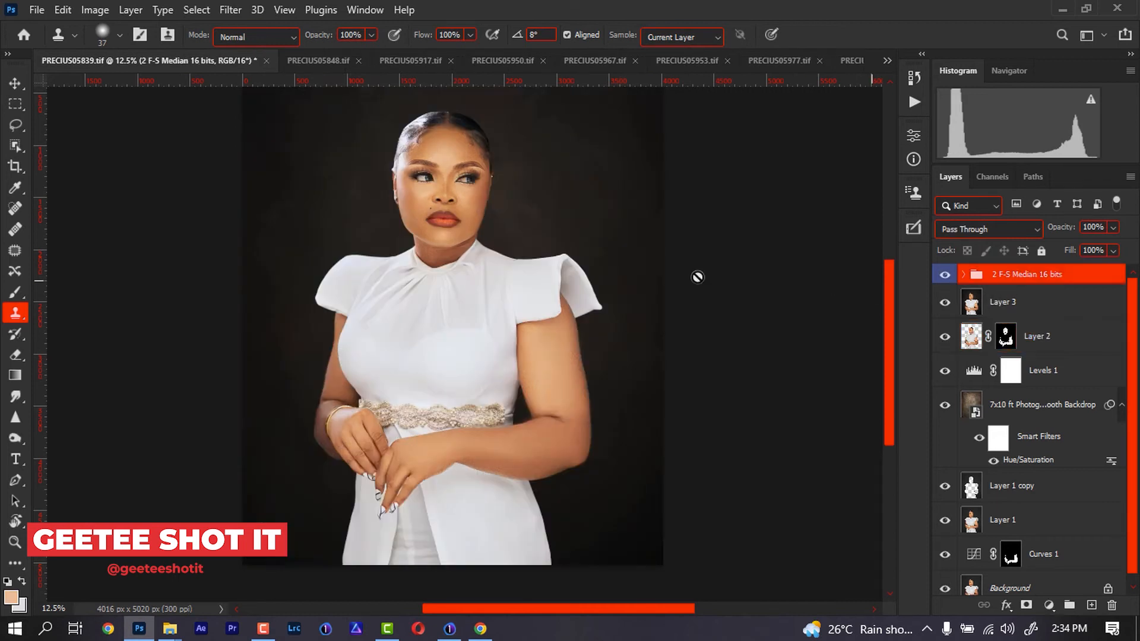
- Set the foreground colour to the skin tone bf8860 by sampling it from the cheek
{"action": "key", "text": "ctrl+plus"}
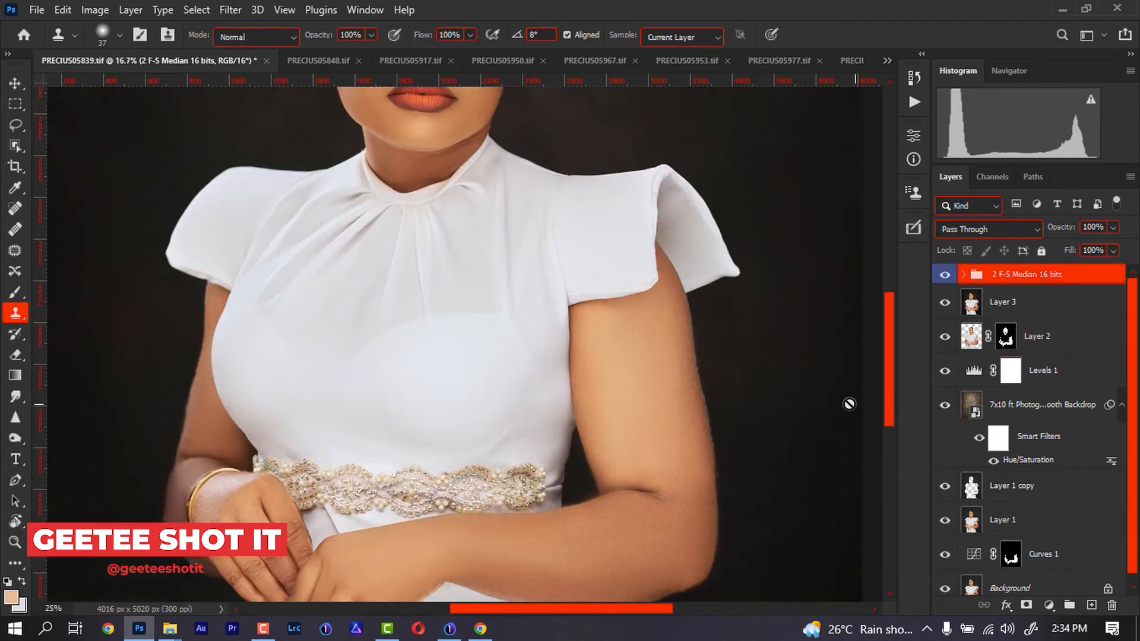
{"action": "left_click_drag", "start_coordinate": [517, 209], "coordinate": [494, 398]}
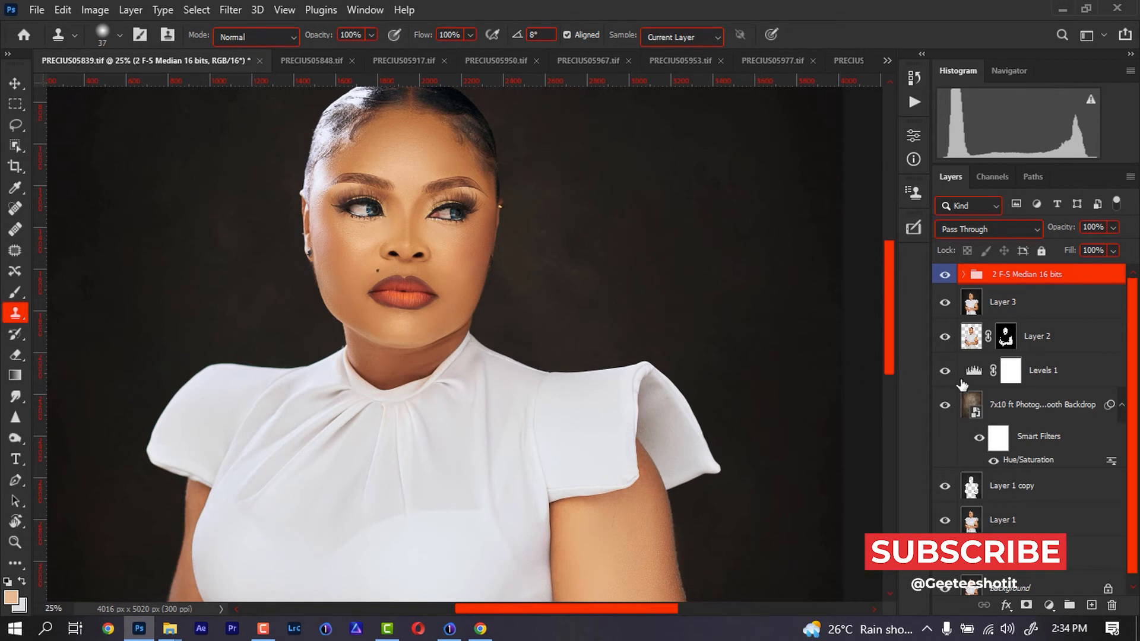
{"action": "left_click", "coordinate": [11, 596]}
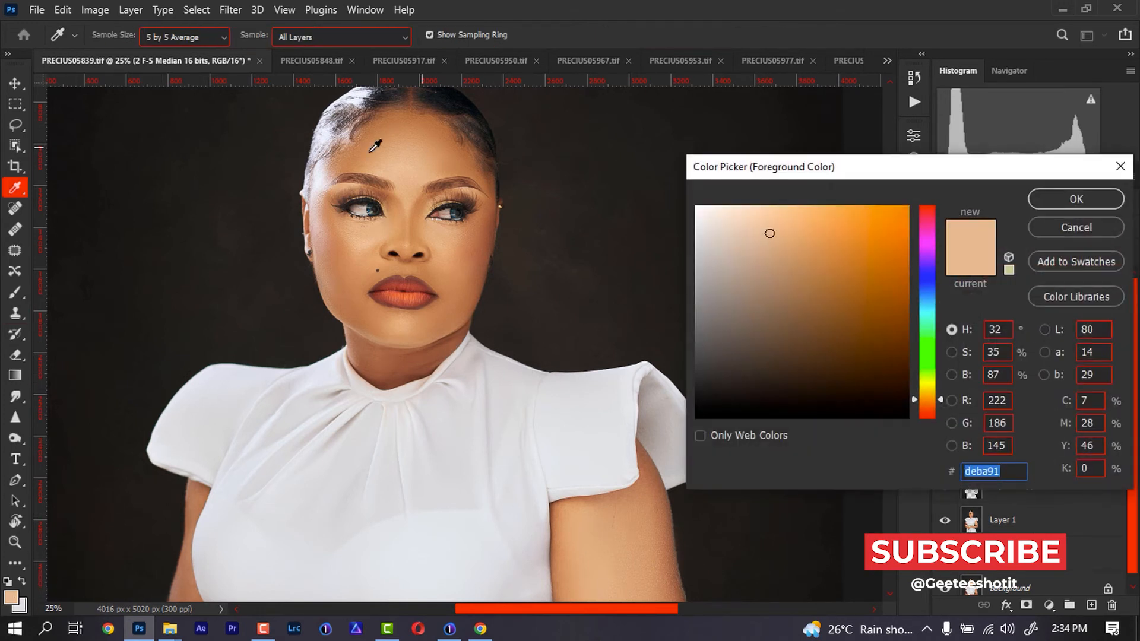
{"action": "left_click", "coordinate": [338, 238]}
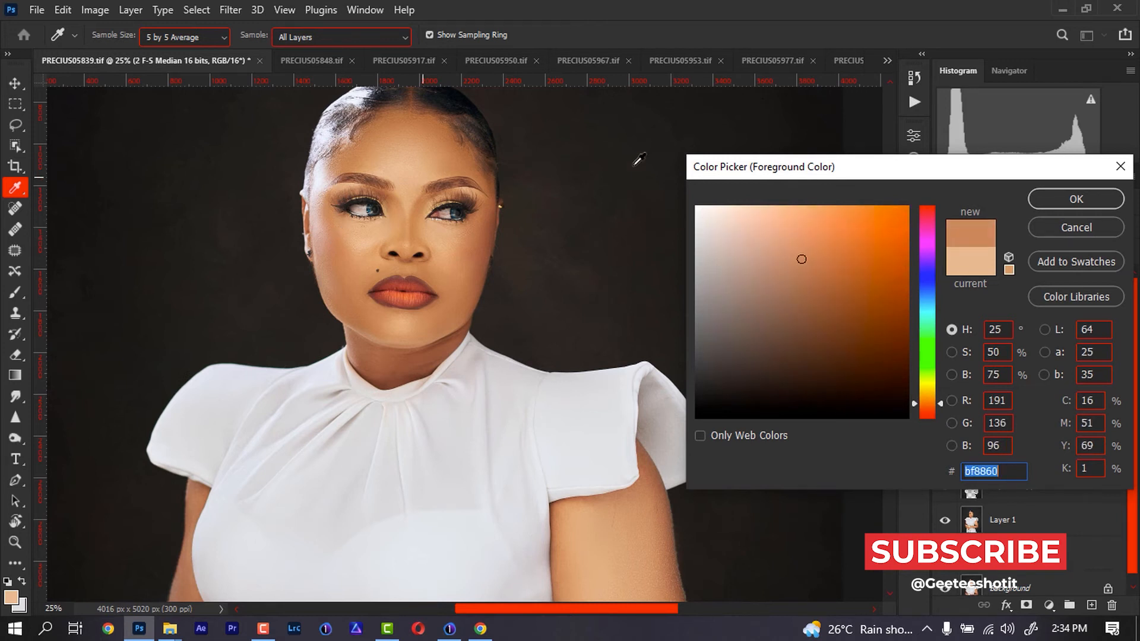
{"action": "left_click", "coordinate": [1063, 199]}
{"action": "key", "text": "s"}
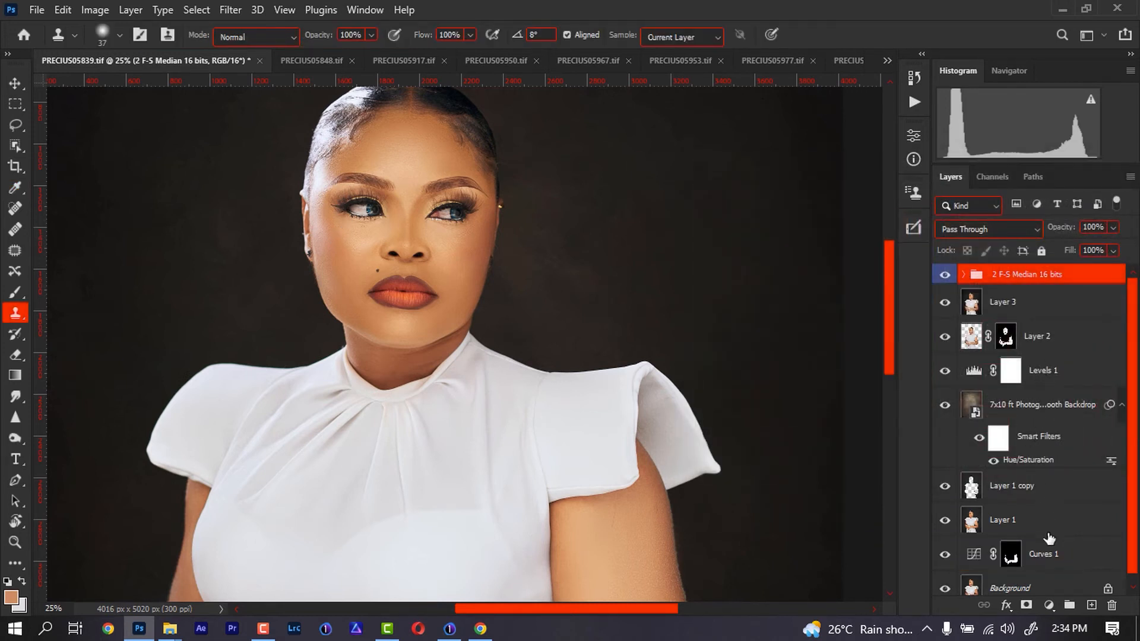
- Create a group above 2 F-S Median 16 bits and move Layer 2's skin mask onto it
{"action": "left_click", "coordinate": [1053, 601]}
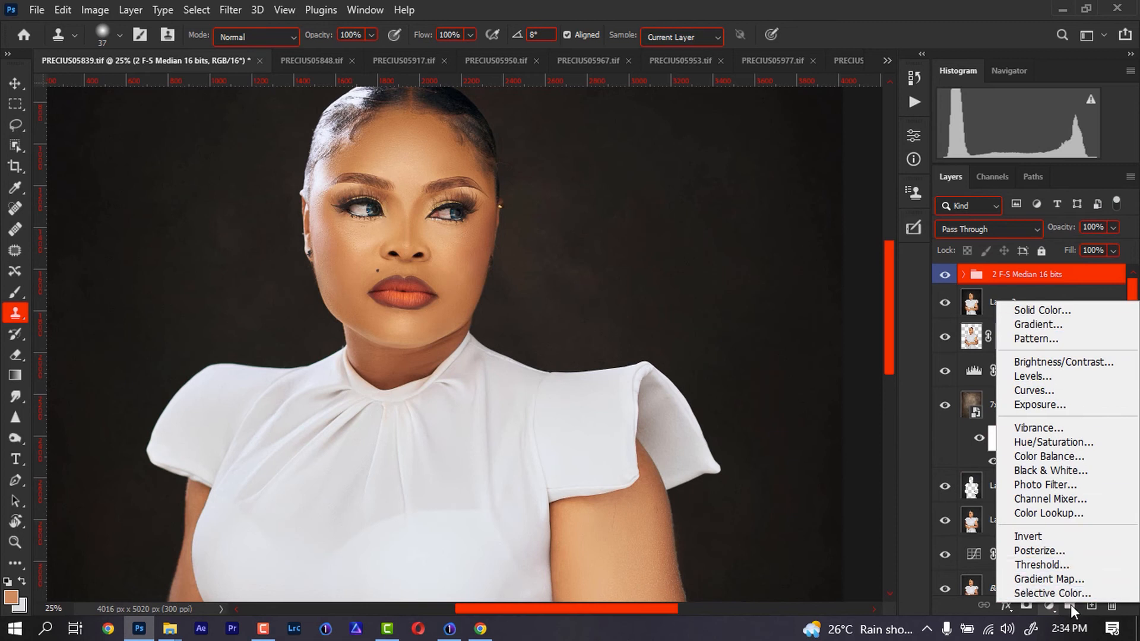
{"action": "left_click", "coordinate": [1070, 604]}
{"action": "left_click", "coordinate": [1070, 605]}
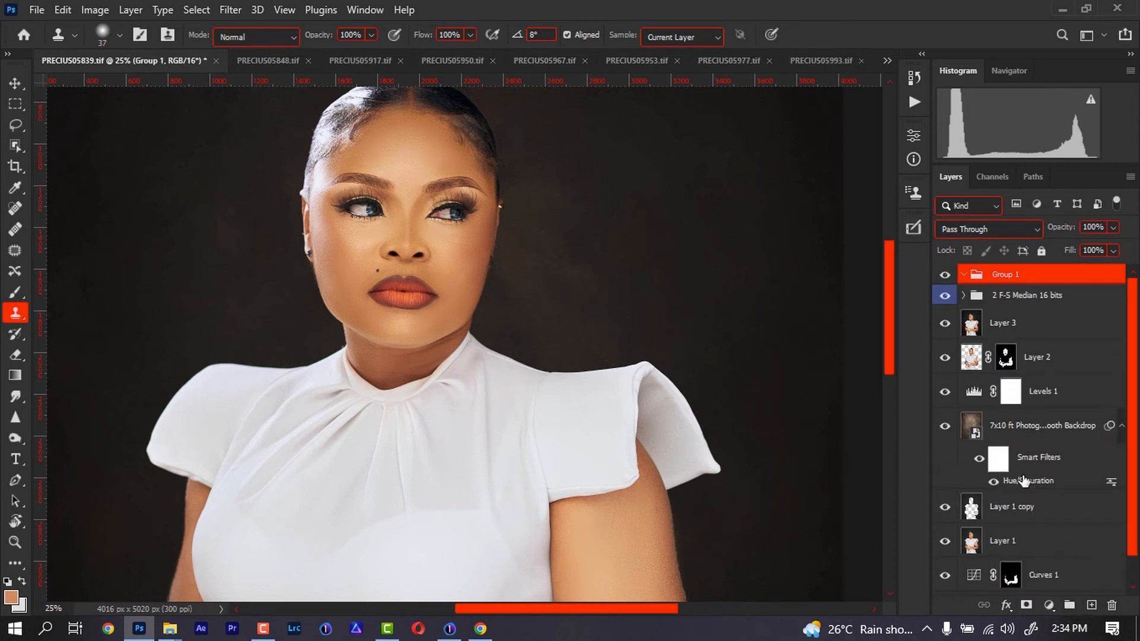
{"action": "left_click", "coordinate": [1026, 604]}
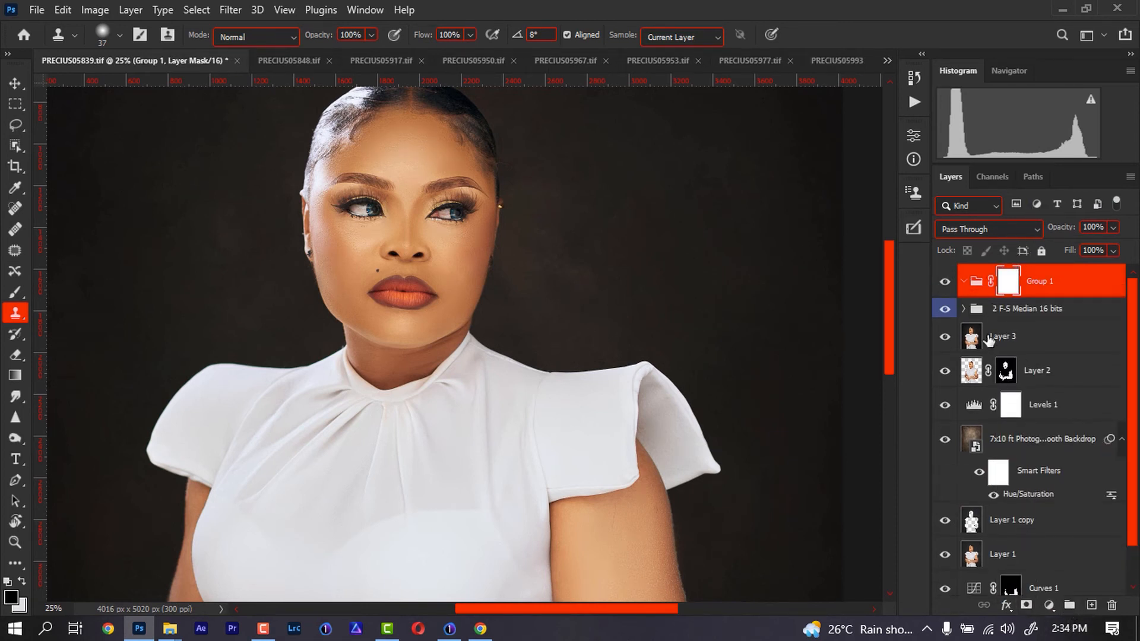
{"action": "left_click_drag", "start_coordinate": [1007, 370], "coordinate": [1008, 282]}
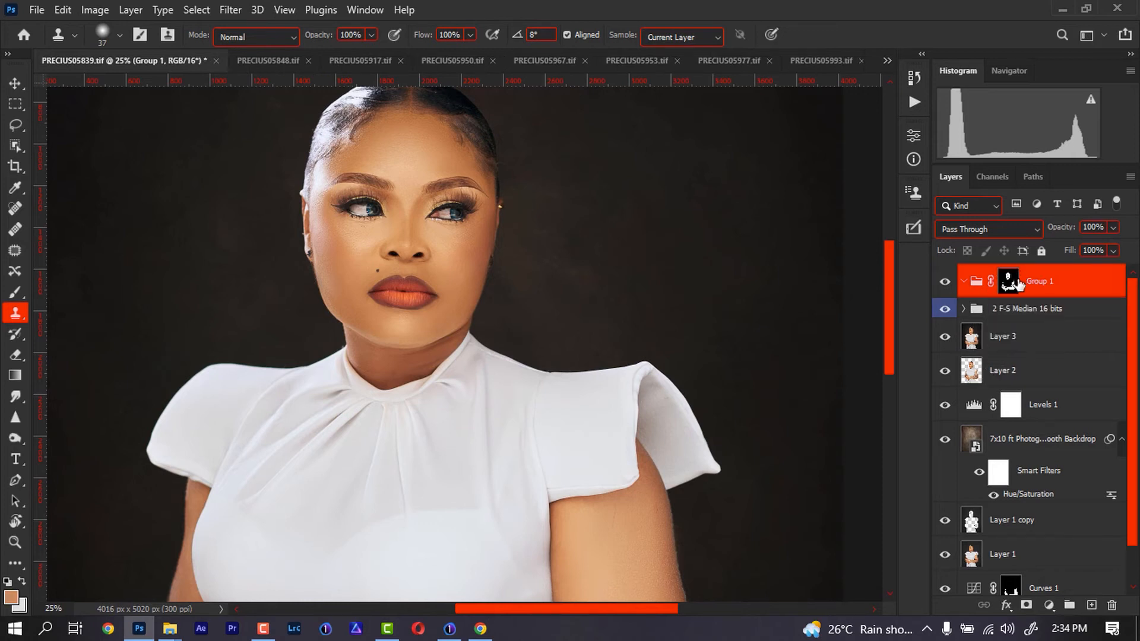
- Display the group mask as a red overlay and paint white over the missed skin on the cheek and temple with a soft Brush
{"action": "key", "text": "backslash"}
{"action": "key", "text": "x"}
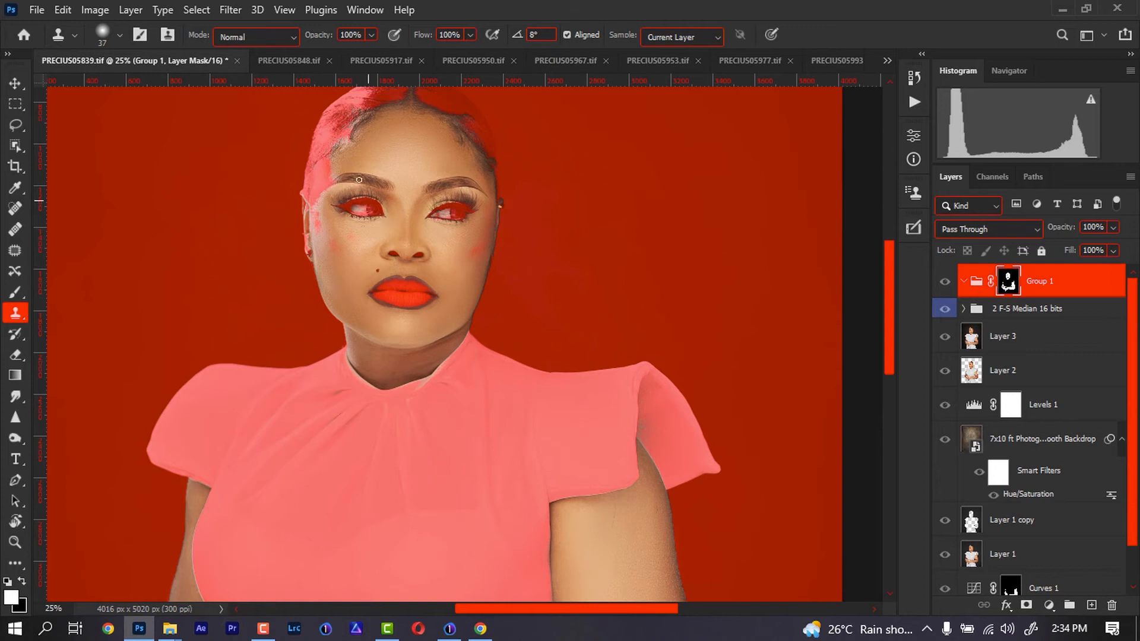
{"action": "key", "text": "b"}
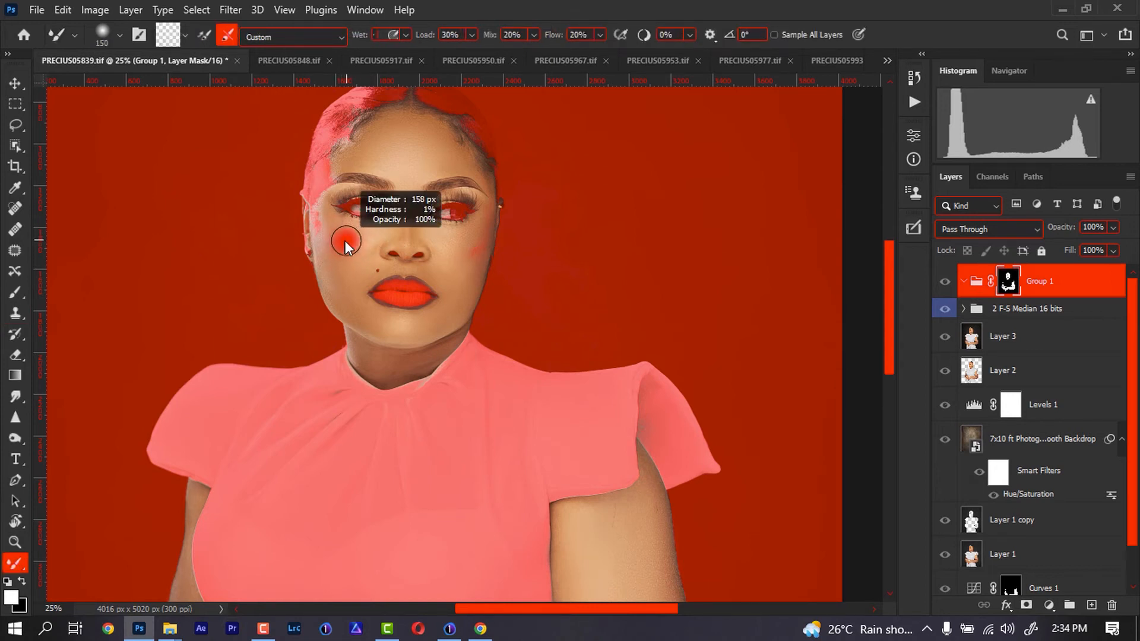
{"action": "key", "text": "shift+b"}
{"action": "mouse_move", "coordinate": [353, 238]}
{"action": "left_mouse_down"}
{"action": "mouse_move", "coordinate": [340, 246]}
{"action": "mouse_move", "coordinate": [337, 232]}
{"action": "mouse_move", "coordinate": [347, 250]}
{"action": "mouse_move", "coordinate": [326, 229]}
{"action": "left_mouse_up"}
{"action": "key", "text": "bracketleft"}
{"action": "key", "text": "bracketleft"}
{"action": "mouse_move", "coordinate": [323, 176]}
{"action": "left_mouse_down"}
{"action": "mouse_move", "coordinate": [327, 168]}
{"action": "mouse_move", "coordinate": [319, 231]}
{"action": "left_mouse_up"}
{"action": "key", "text": "bracketleft"}
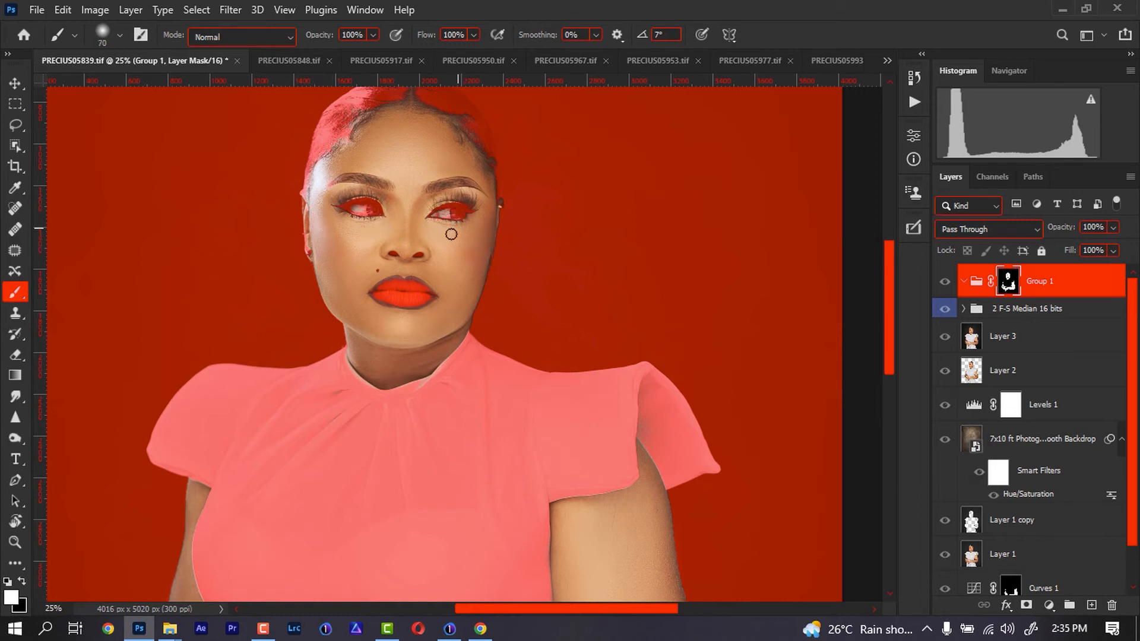
- Refine the group mask along the edge between the neck and the dress collar with a small brush
{"action": "scroll", "coordinate": [409, 289], "scroll_direction": "up", "scroll_amount": 1}
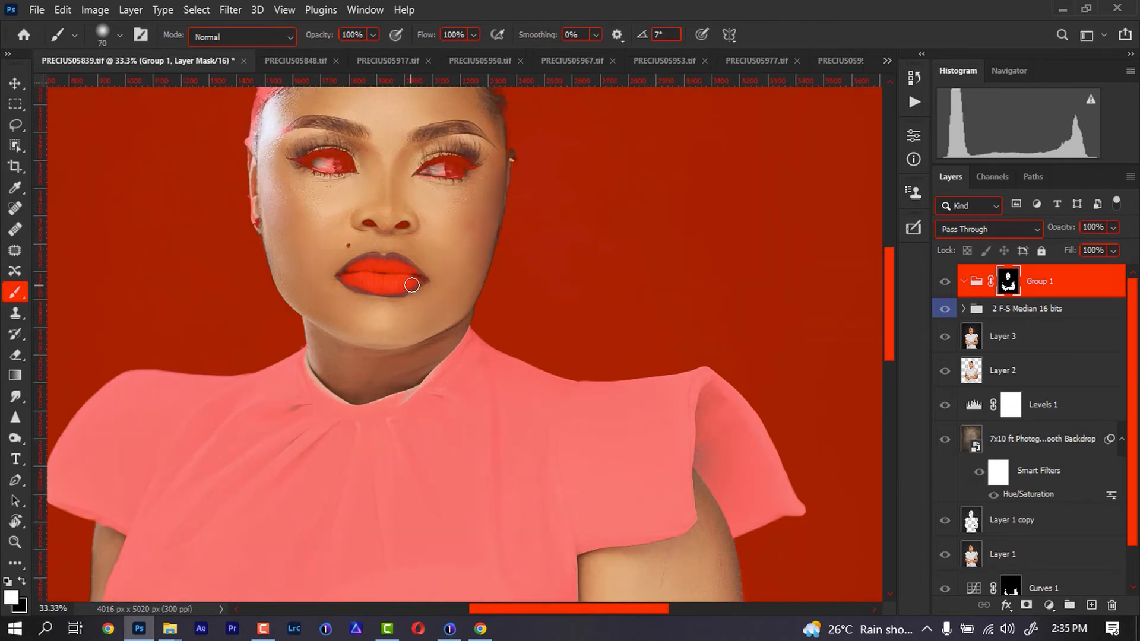
{"action": "left_click_drag", "start_coordinate": [381, 255], "coordinate": [388, 346]}
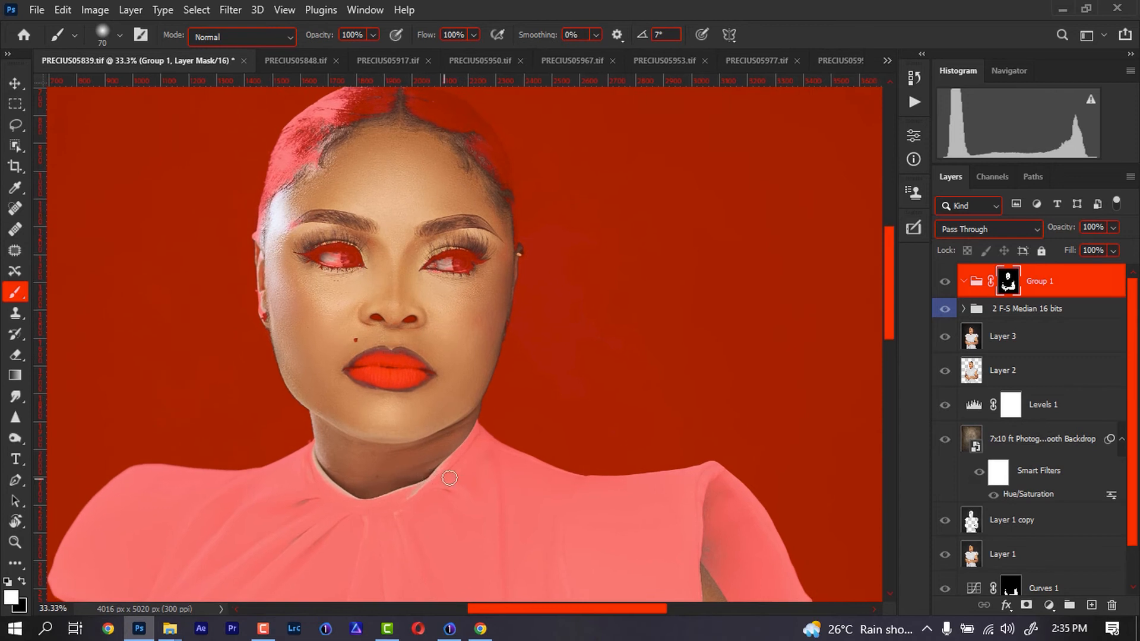
{"action": "left_click_drag", "start_coordinate": [444, 473], "coordinate": [449, 464]}
{"action": "key", "text": "x"}
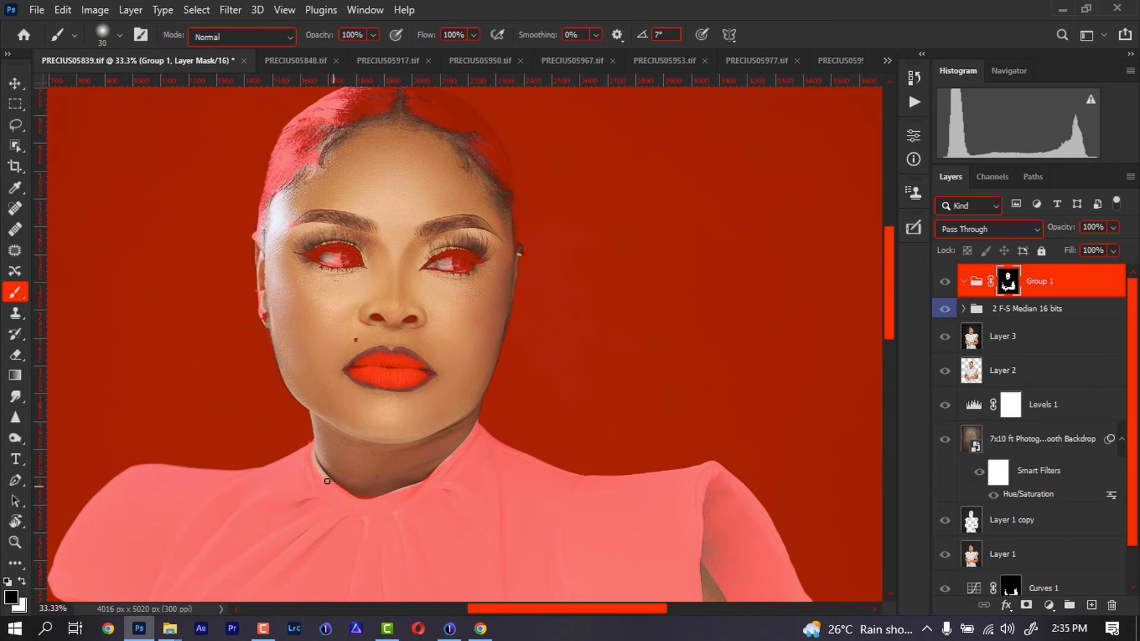
- Paint black on the group mask over the inside of the dress sleeve and the beaded belt
{"action": "left_click_drag", "start_coordinate": [414, 490], "coordinate": [287, 185]}
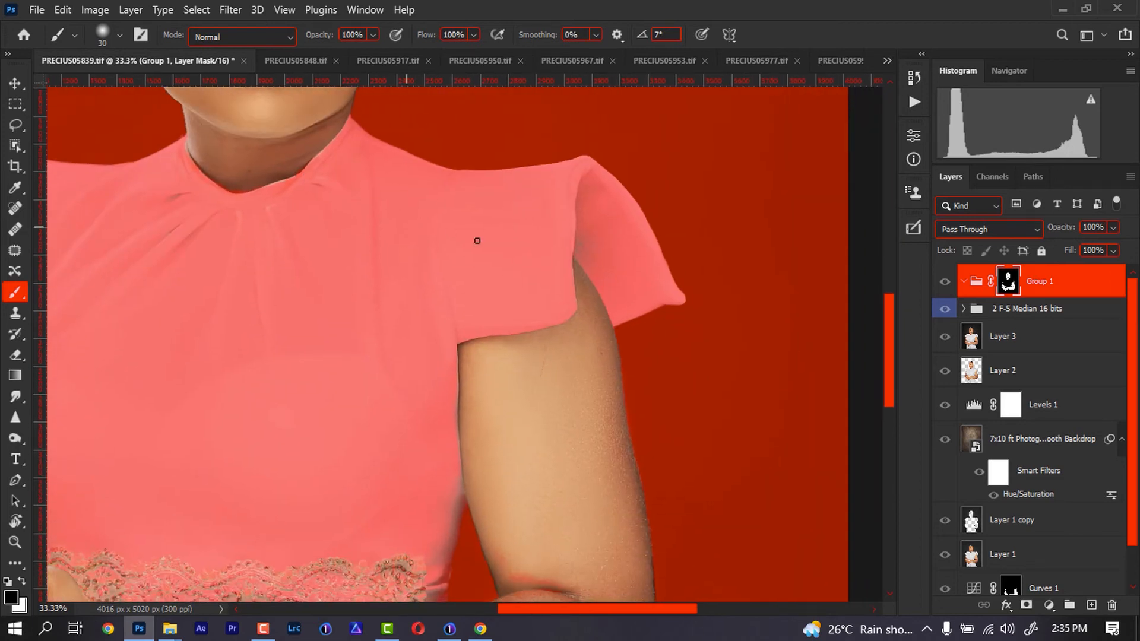
{"action": "mouse_move", "coordinate": [587, 232]}
{"action": "left_mouse_down"}
{"action": "mouse_move", "coordinate": [618, 232]}
{"action": "mouse_move", "coordinate": [591, 242]}
{"action": "mouse_move", "coordinate": [616, 204]}
{"action": "mouse_move", "coordinate": [662, 277]}
{"action": "left_mouse_up"}
{"action": "left_click_drag", "start_coordinate": [404, 473], "coordinate": [429, 304]}
{"action": "mouse_move", "coordinate": [461, 386]}
{"action": "left_mouse_down"}
{"action": "mouse_move", "coordinate": [437, 419]}
{"action": "mouse_move", "coordinate": [242, 433]}
{"action": "mouse_move", "coordinate": [130, 416]}
{"action": "left_mouse_up"}
{"action": "mouse_move", "coordinate": [166, 367]}
{"action": "left_mouse_down"}
{"action": "mouse_move", "coordinate": [320, 394]}
{"action": "mouse_move", "coordinate": [280, 420]}
{"action": "mouse_move", "coordinate": [277, 438]}
{"action": "mouse_move", "coordinate": [256, 422]}
{"action": "left_mouse_up"}
- Paint white on the group mask over the missed skin on both hands and fingers
{"action": "key", "text": "x"}
{"action": "key", "text": "x"}
{"action": "mouse_move", "coordinate": [168, 458]}
{"action": "left_mouse_down"}
{"action": "mouse_move", "coordinate": [226, 508]}
{"action": "mouse_move", "coordinate": [236, 499]}
{"action": "mouse_move", "coordinate": [229, 534]}
{"action": "left_mouse_up"}
{"action": "left_click_drag", "start_coordinate": [220, 436], "coordinate": [211, 318]}
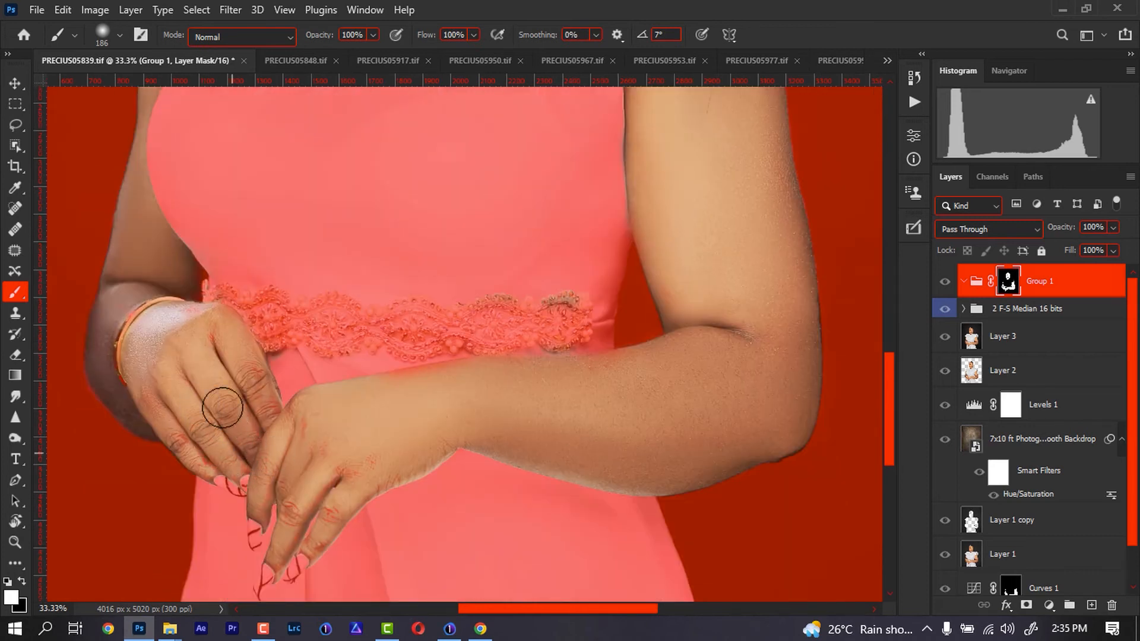
{"action": "mouse_move", "coordinate": [301, 443]}
{"action": "left_mouse_down"}
{"action": "mouse_move", "coordinate": [268, 440]}
{"action": "mouse_move", "coordinate": [234, 394]}
{"action": "mouse_move", "coordinate": [284, 425]}
{"action": "mouse_move", "coordinate": [446, 394]}
{"action": "mouse_move", "coordinate": [241, 430]}
{"action": "left_mouse_up"}
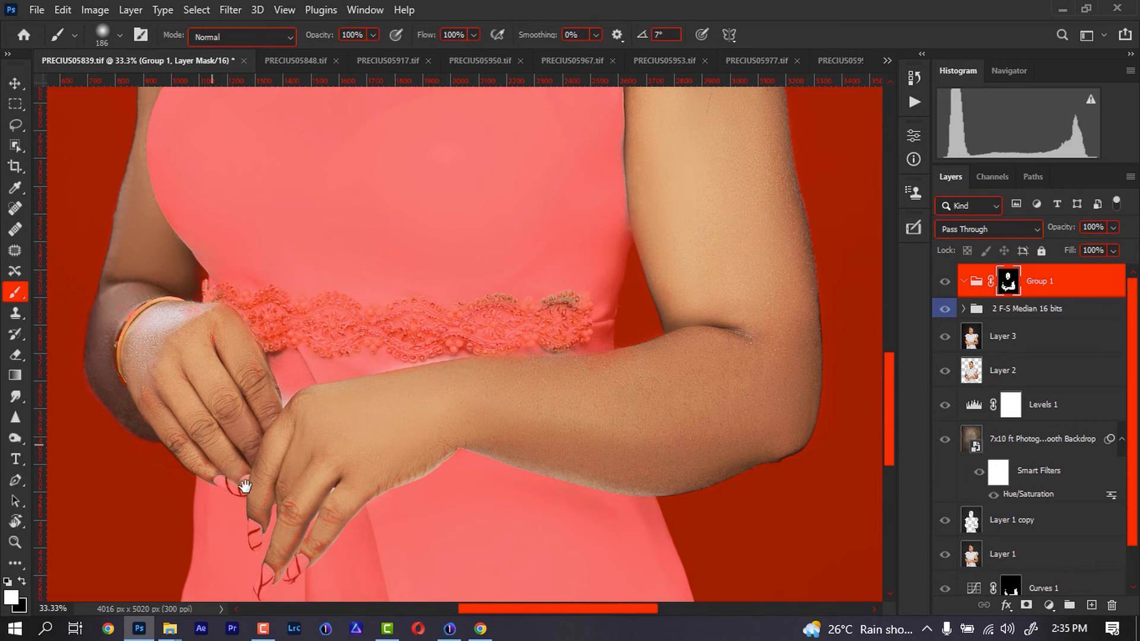
- Exclude both eyes and their lashes from the group mask by painting them black with a soft brush
{"action": "scroll", "coordinate": [471, 402], "scroll_direction": "up", "scroll_amount": 6}
{"action": "left_click_drag", "start_coordinate": [526, 404], "coordinate": [490, 506]}
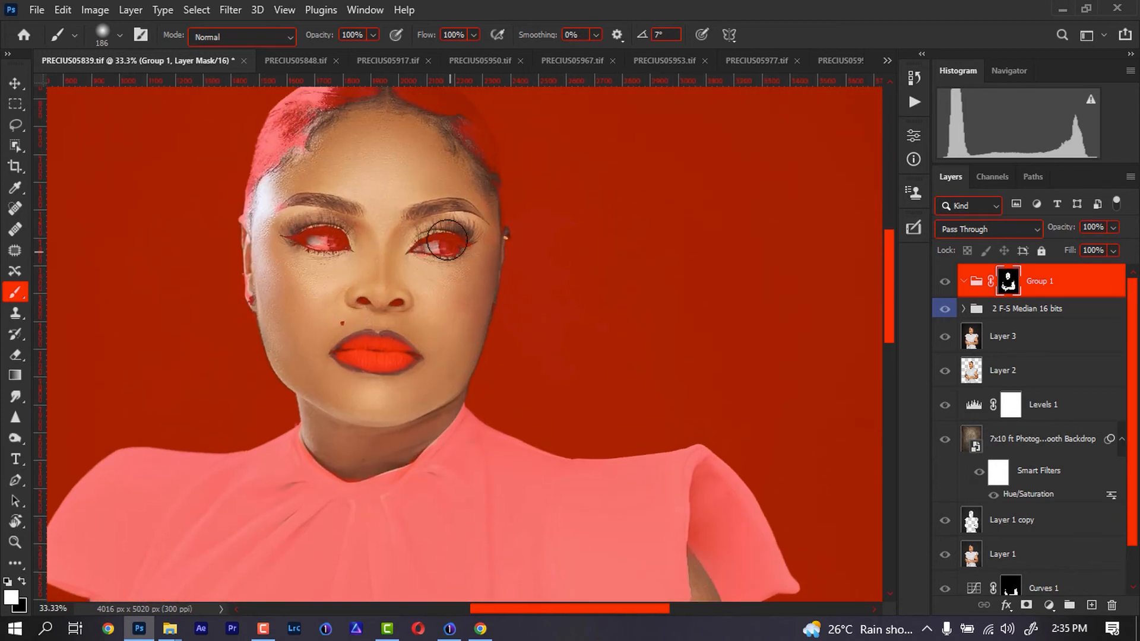
{"action": "key", "text": "["}
{"action": "key", "text": "["}
{"action": "key", "text": "["}
{"action": "key", "text": "["}
{"action": "key", "text": "["}
{"action": "key", "text": "["}
{"action": "left_click_drag", "start_coordinate": [436, 247], "coordinate": [444, 242]}
{"action": "key", "text": "x"}
{"action": "key", "text": "]"}
{"action": "key", "text": "]"}
{"action": "key", "text": "]"}
{"action": "key", "text": "]"}
{"action": "key", "text": "]"}
{"action": "key", "text": "]"}
{"action": "key", "text": "]"}
{"action": "key", "text": "]"}
{"action": "key", "text": "]"}
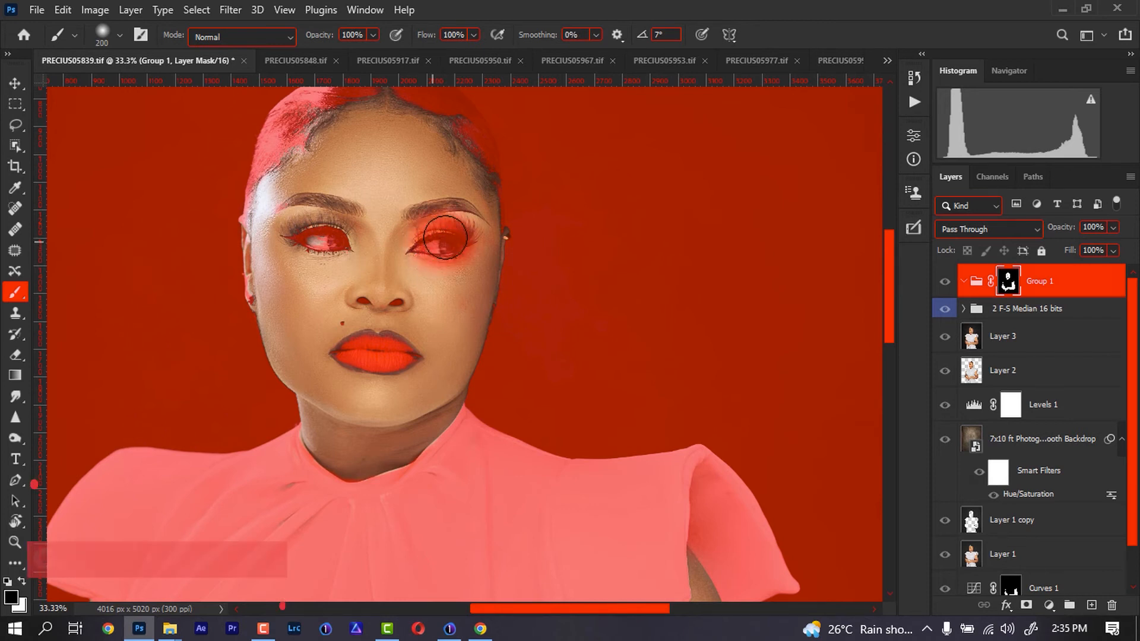
{"action": "mouse_move", "coordinate": [324, 245]}
{"action": "left_mouse_down"}
{"action": "mouse_move", "coordinate": [306, 245]}
{"action": "mouse_move", "coordinate": [325, 239]}
{"action": "left_mouse_up"}
{"action": "key", "text": "x"}
{"action": "key", "text": "x"}
- Exclude both eyebrows and the lips from the group mask by painting them black with a small brush
{"action": "key", "text": "bracketleft"}
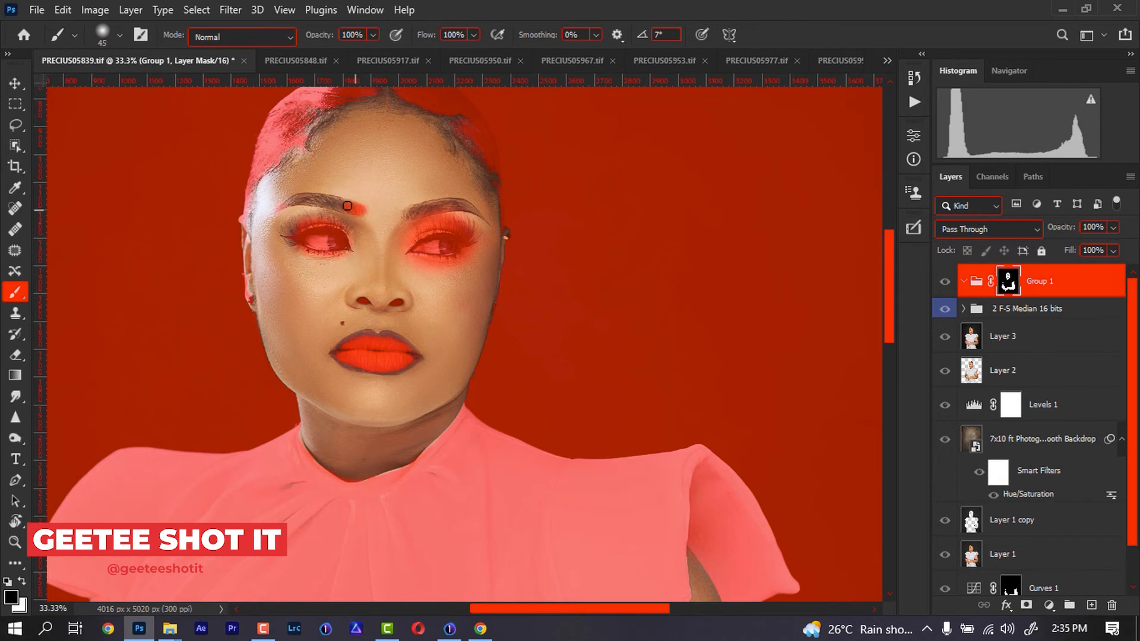
{"action": "left_click_drag", "start_coordinate": [411, 215], "coordinate": [462, 206]}
{"action": "key", "text": "bracketleft"}
{"action": "key", "text": "bracketleft"}
{"action": "key", "text": "bracketleft"}
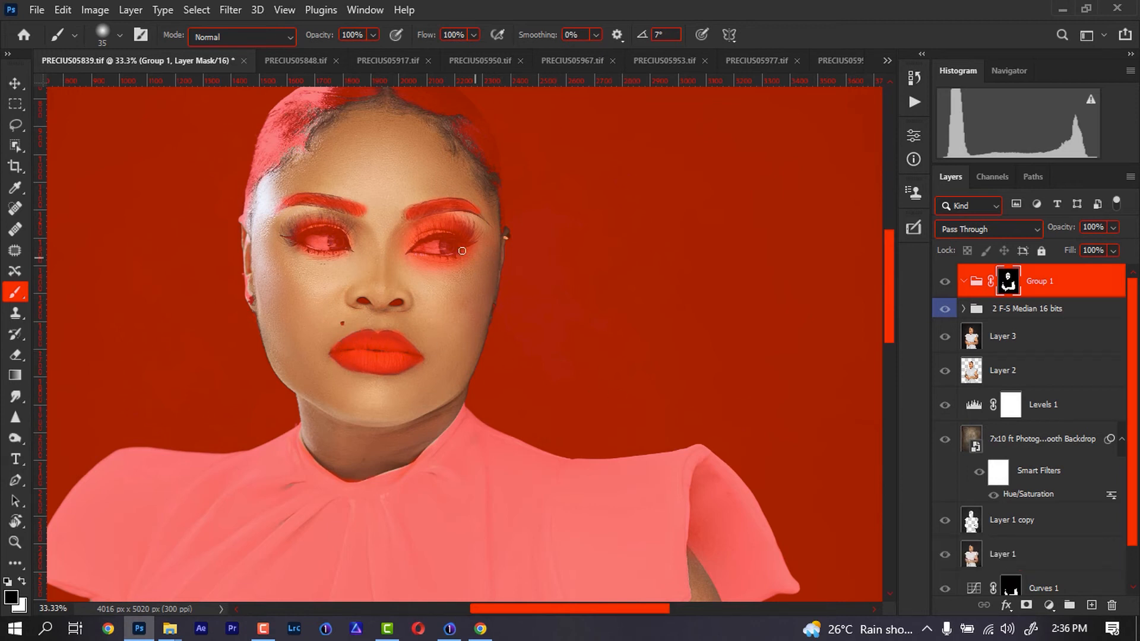
- Paint the skin beneath the eye back into the group mask with a 53 px brush and turn off the mask overlay
{"action": "right_click", "coordinate": [453, 271]}
{"action": "mouse_move", "coordinate": [442, 268]}
{"action": "left_mouse_down"}
{"action": "mouse_move", "coordinate": [452, 273]}
{"action": "mouse_move", "coordinate": [405, 260]}
{"action": "left_mouse_up"}
{"action": "key", "text": "x"}
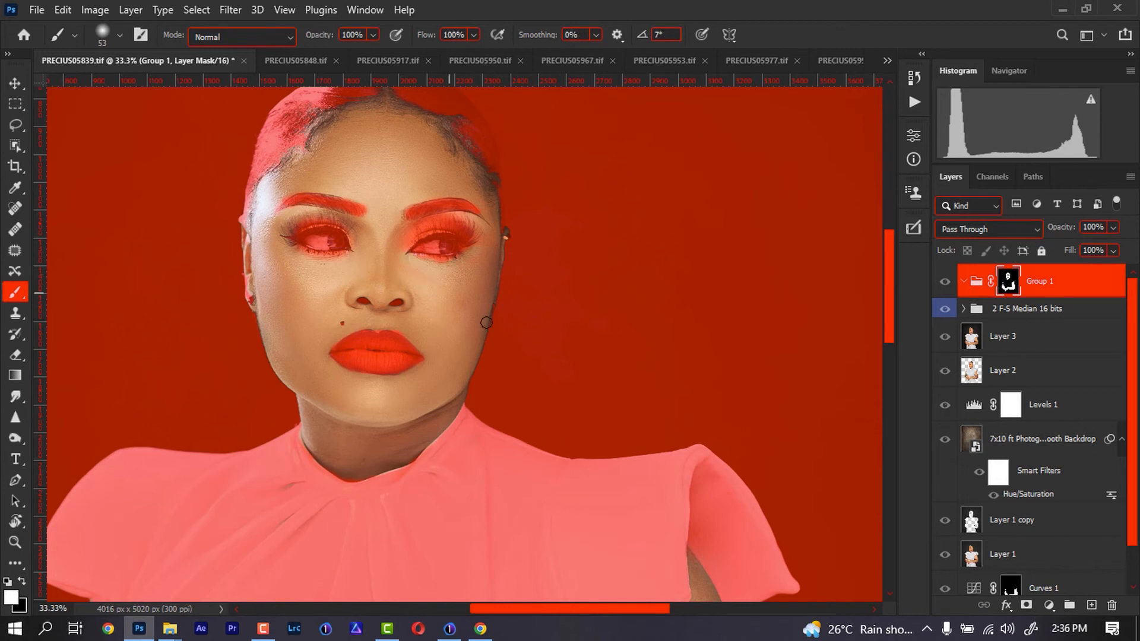
{"action": "key", "text": "backslash"}
{"action": "key", "text": "x"}
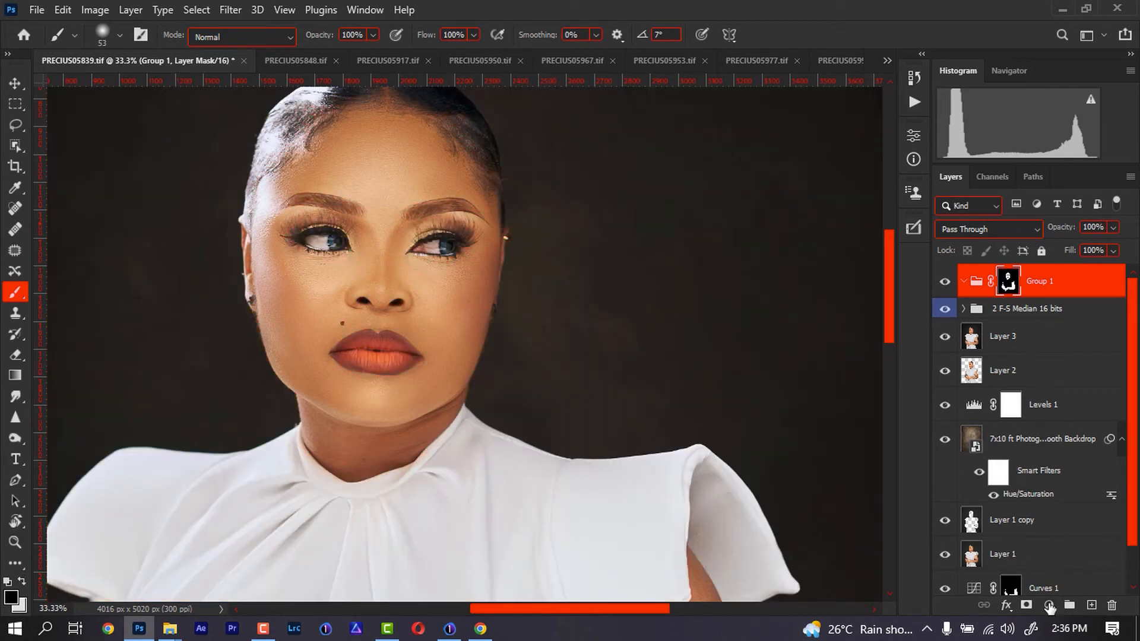
- Add a Solid Color fill layer with colour bf8860 inside the masked group
{"action": "left_click", "coordinate": [1050, 605]}
{"action": "left_click", "coordinate": [1042, 314]}
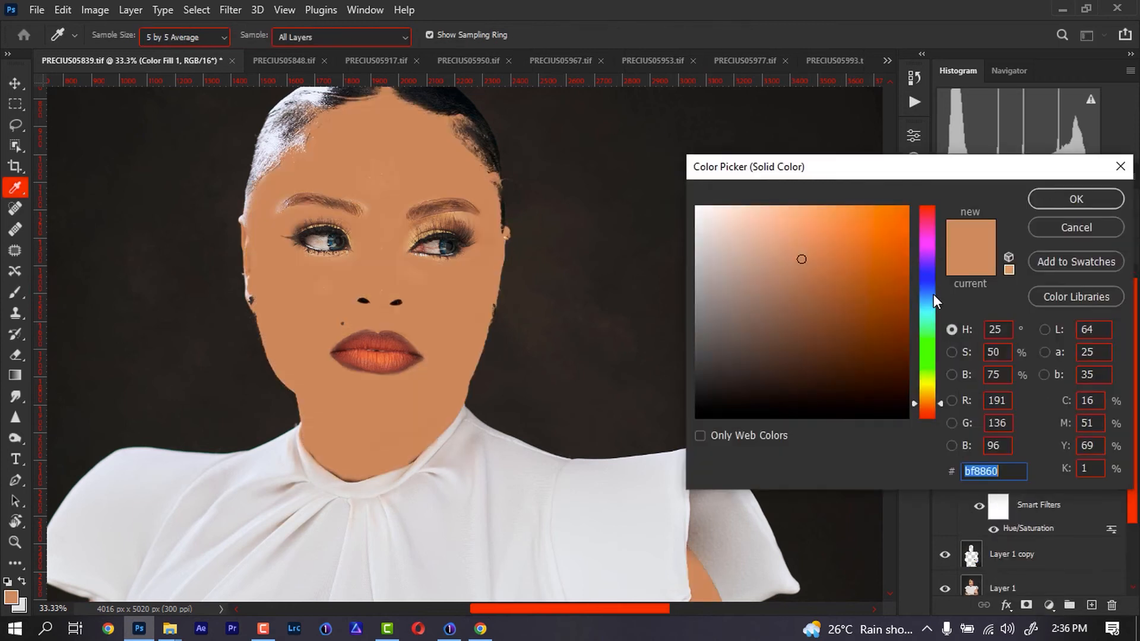
{"action": "left_click", "coordinate": [1074, 196]}
{"action": "key", "text": "b"}
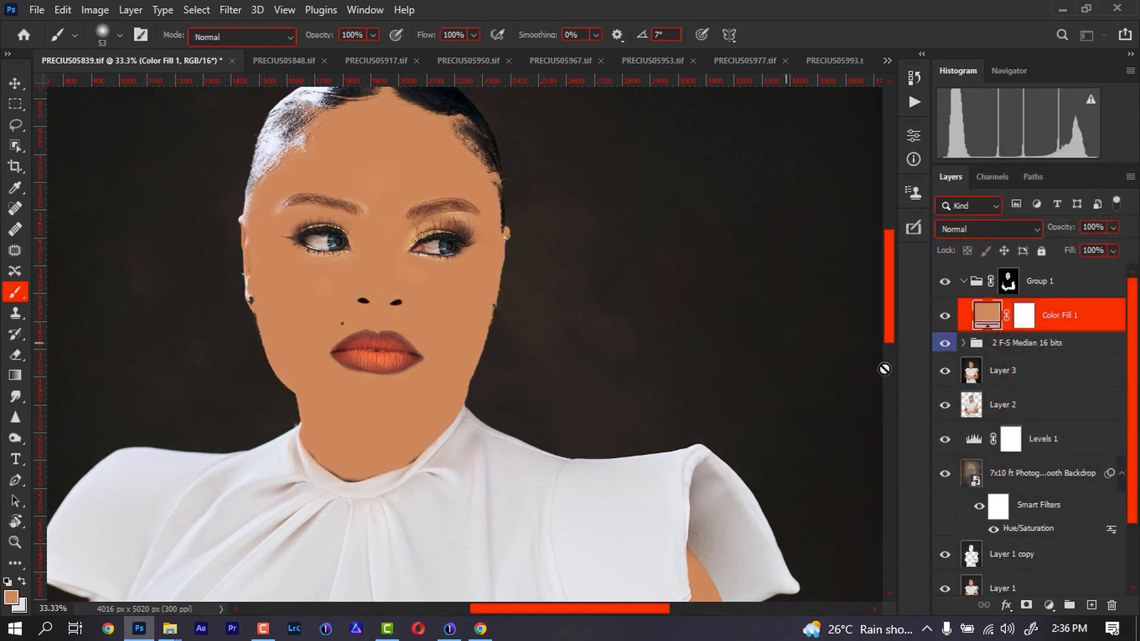
- Set the colour fill layer's blend mode to Color and its opacity to 20%
{"action": "left_click", "coordinate": [986, 230]}
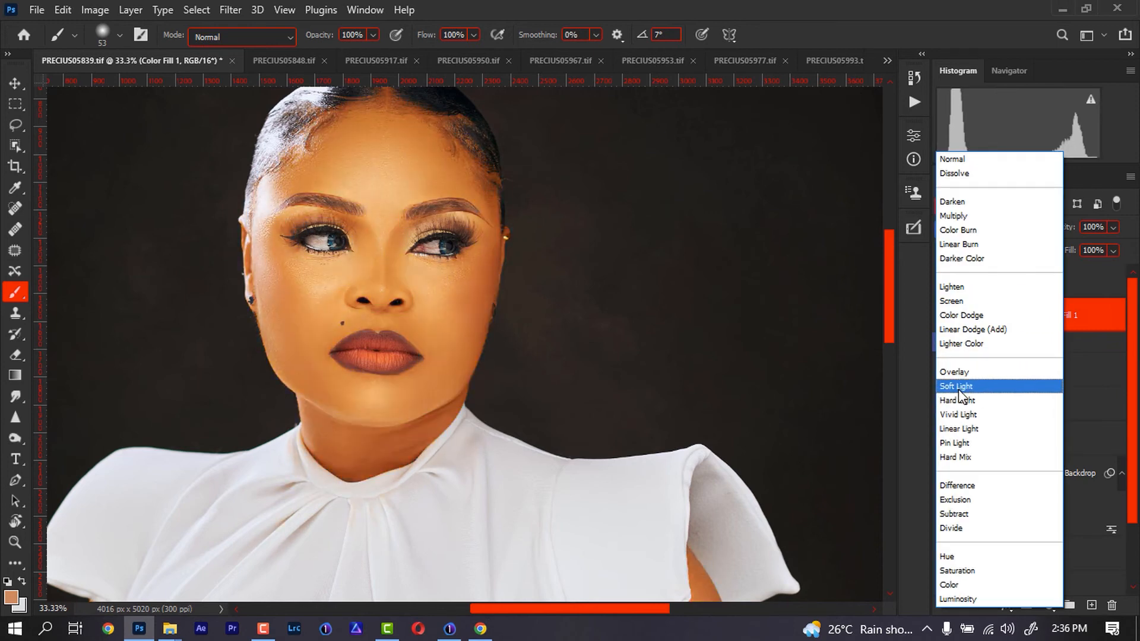
{"action": "left_click", "coordinate": [956, 585]}
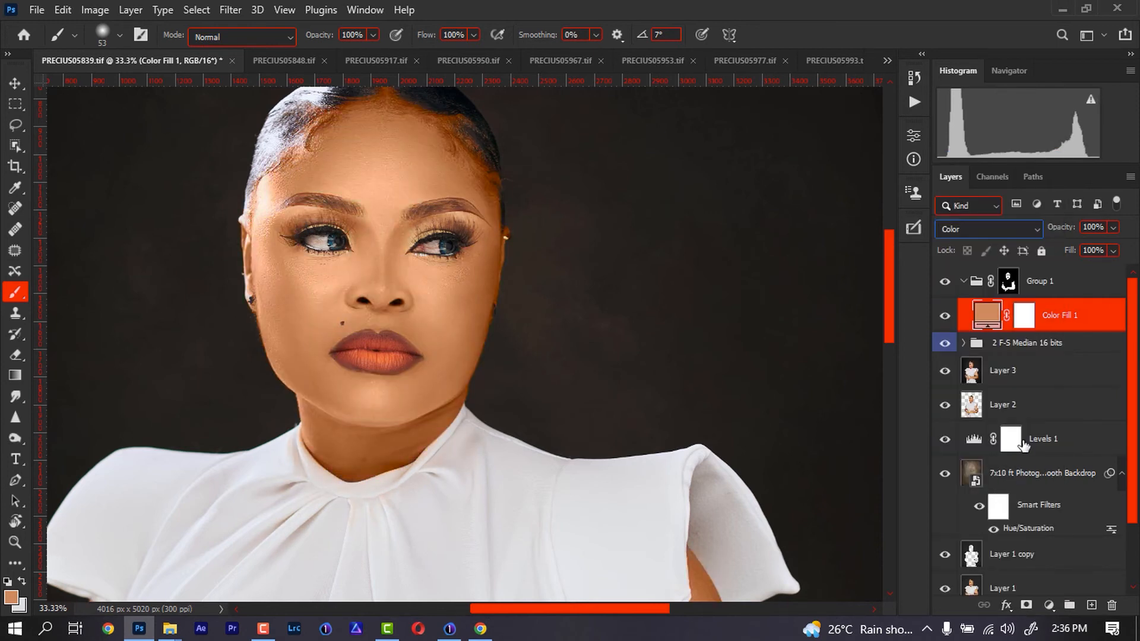
{"action": "left_click", "coordinate": [1106, 230]}
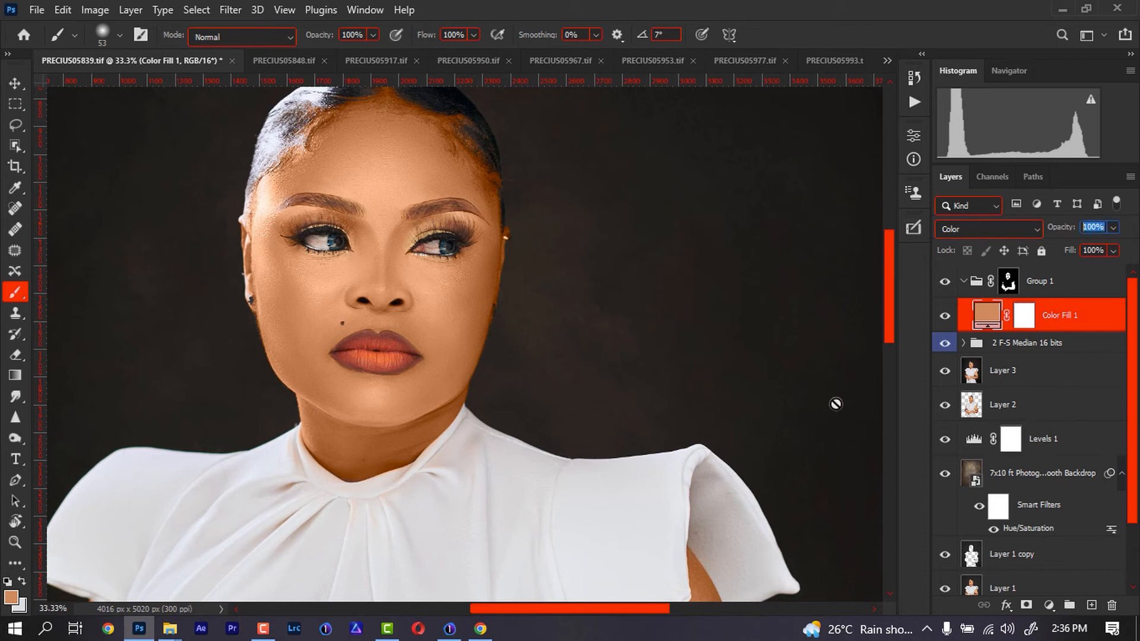
{"action": "type", "text": "20"}
{"action": "key", "text": "Return"}
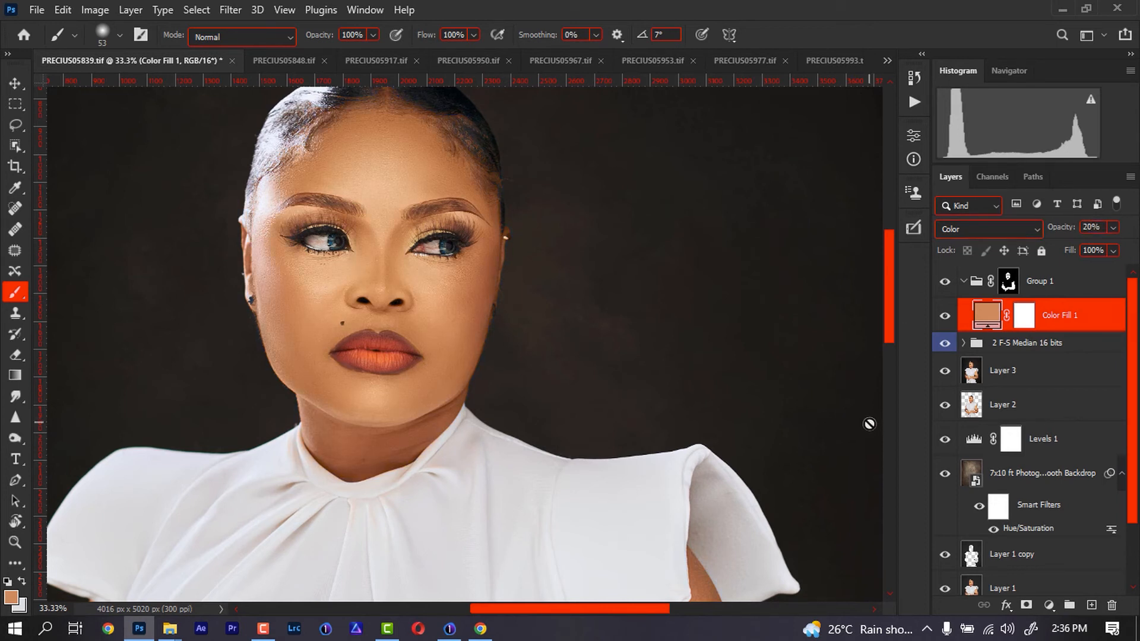
- Undo the removal of the colour fill layer and set its opacity to 30%
{"action": "key", "text": "Delete"}
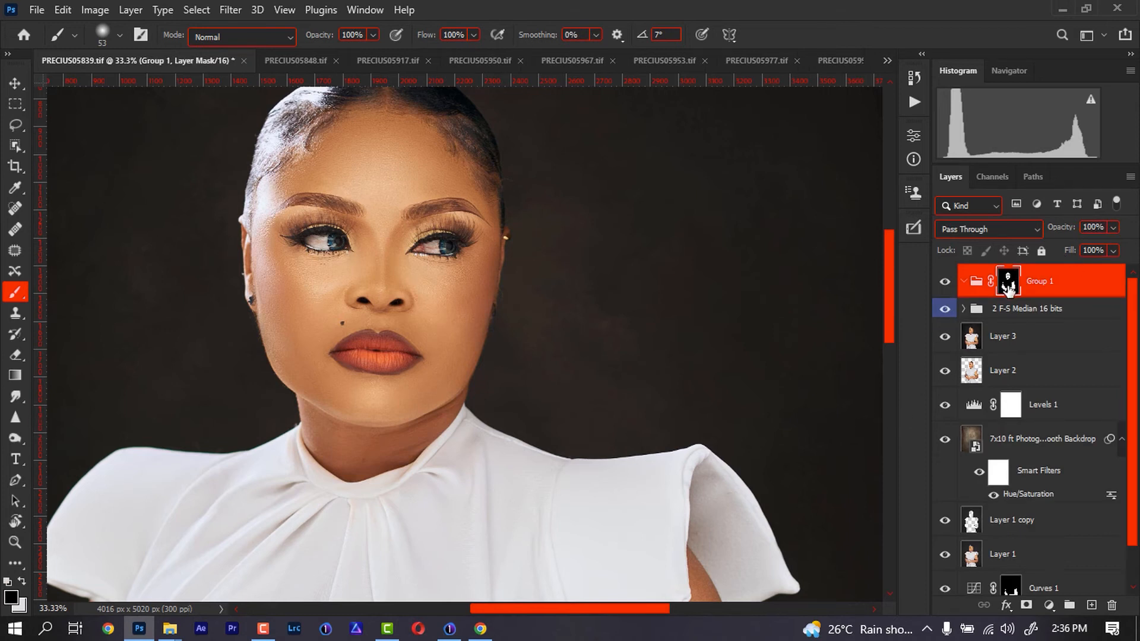
{"action": "key", "text": "ctrl+z"}
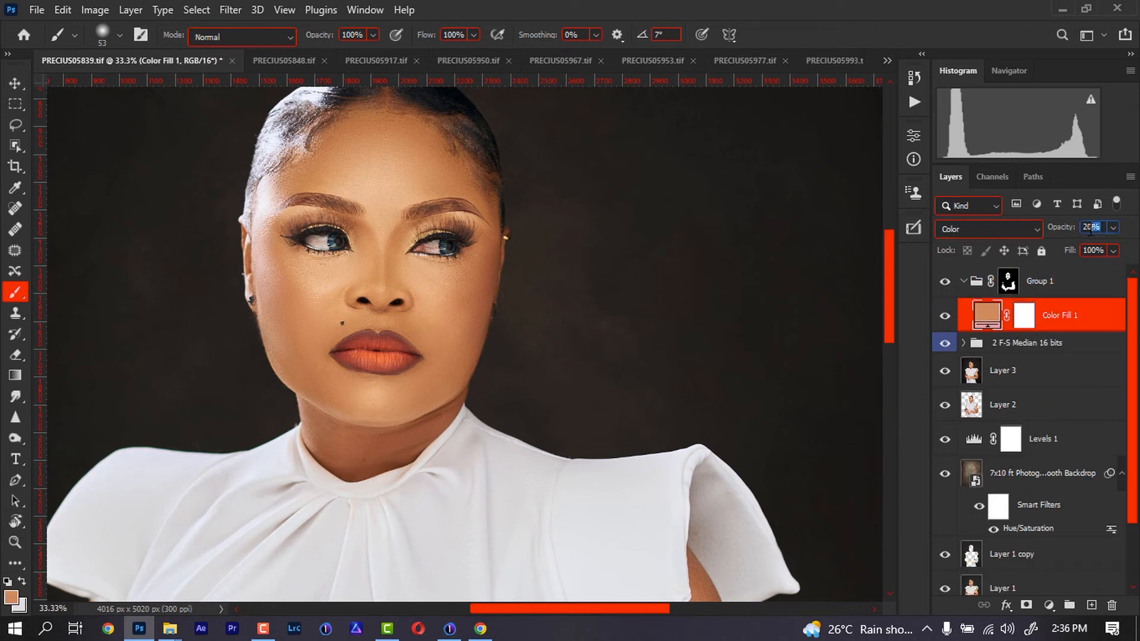
{"action": "type", "text": "3"}
{"action": "key", "text": "ctrl+minus"}
{"action": "key", "text": "ctrl+minus"}
{"action": "key", "text": "ctrl+minus"}
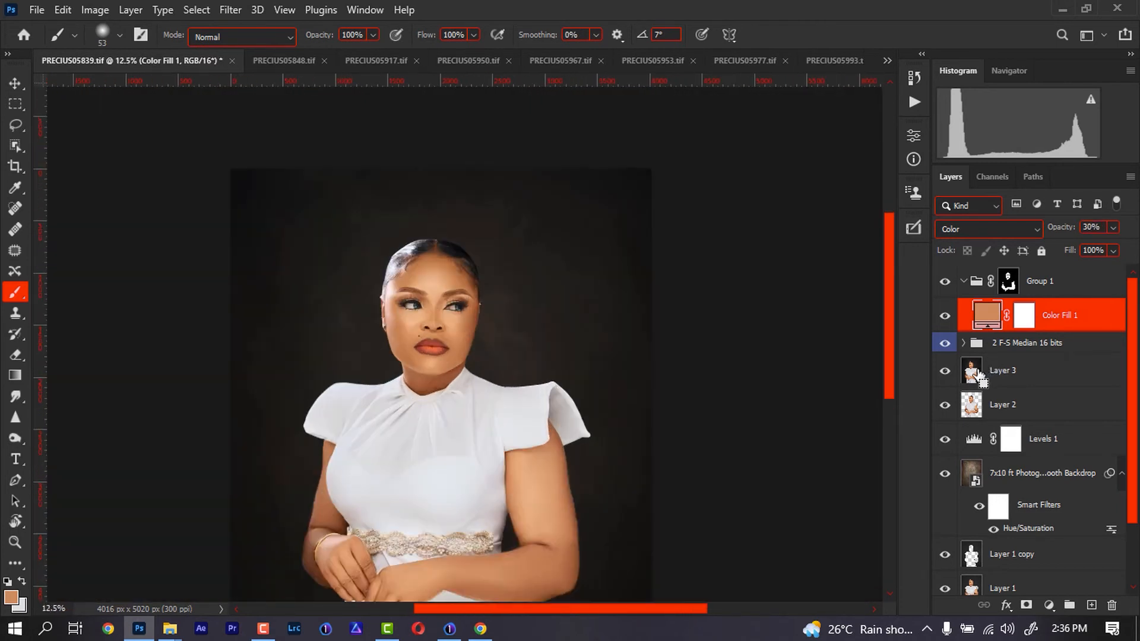
{"action": "key", "text": "ctrl+minus"}
{"action": "key", "text": "ctrl+minus"}
{"action": "key", "text": "ctrl+plus"}
{"action": "key", "text": "ctrl+plus"}
{"action": "left_click_drag", "start_coordinate": [612, 333], "coordinate": [609, 369]}
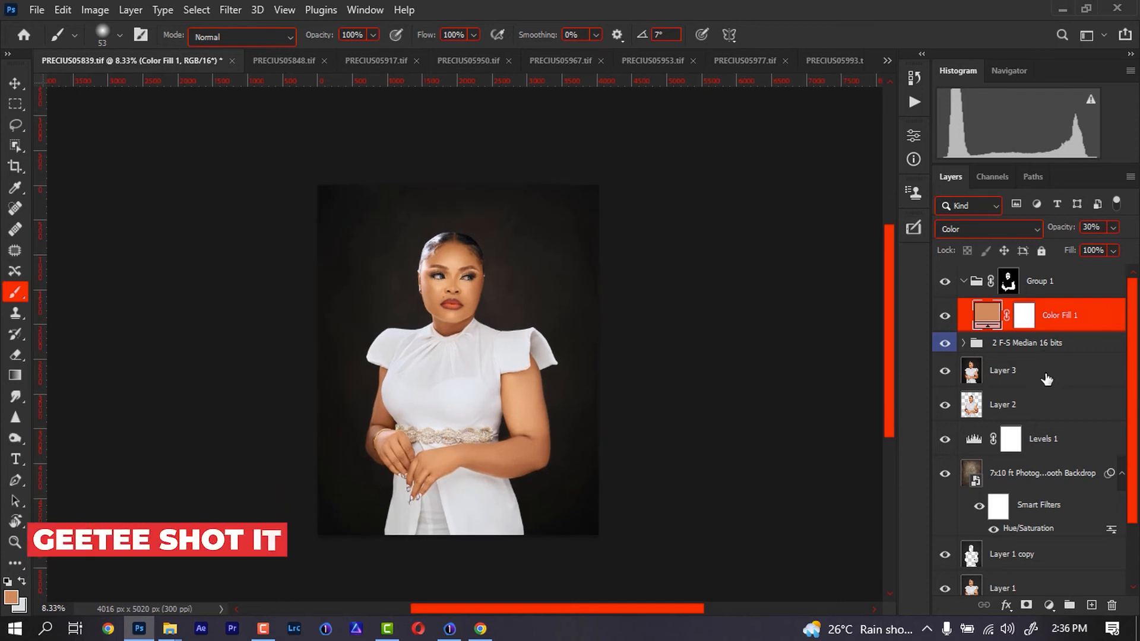
- Duplicate the colour fill layer, set the copy to Soft Light at 12% opacity, and collapse the masked group
{"action": "key", "text": "ctrl+j"}
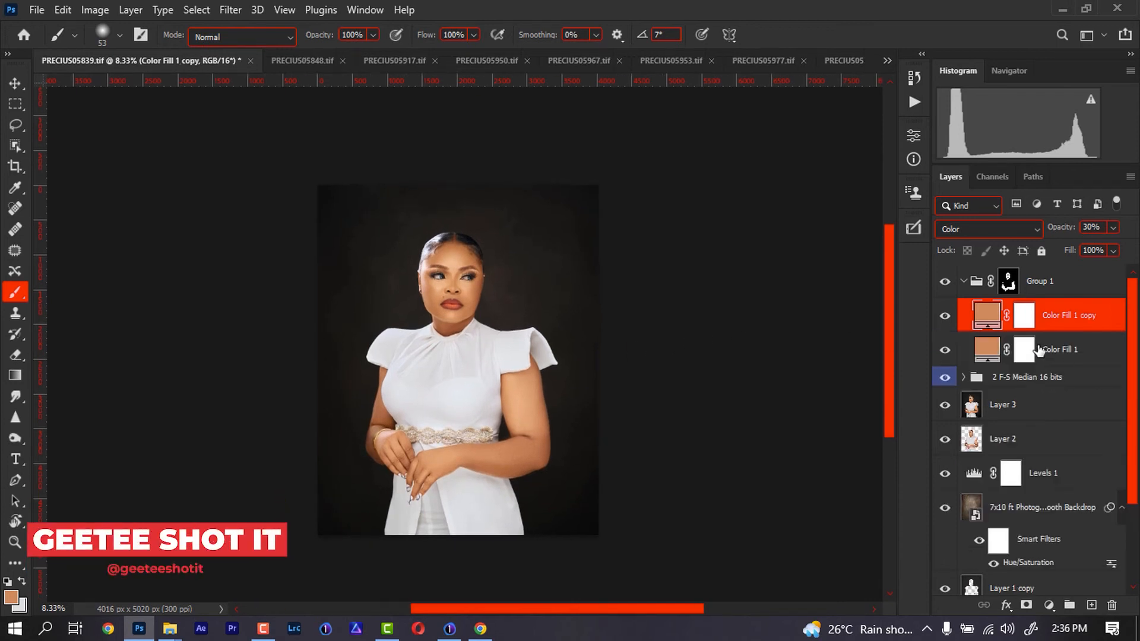
{"action": "left_click", "coordinate": [997, 229]}
{"action": "left_click", "coordinate": [952, 387]}
{"action": "left_click_drag", "start_coordinate": [1067, 232], "coordinate": [1057, 234]}
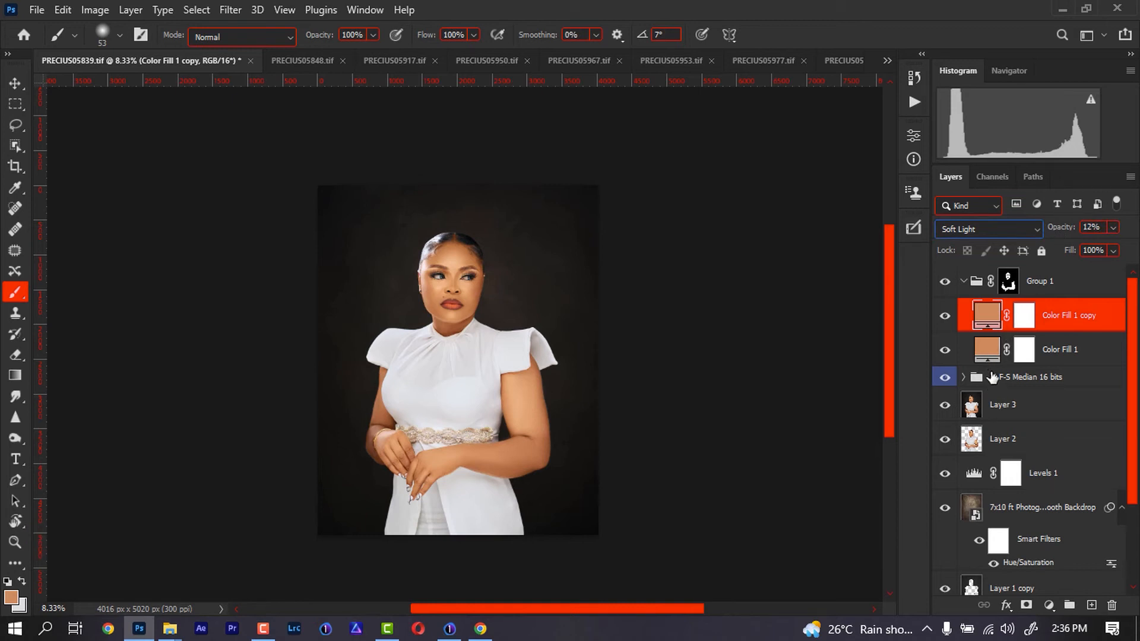
{"action": "left_click", "coordinate": [965, 282]}
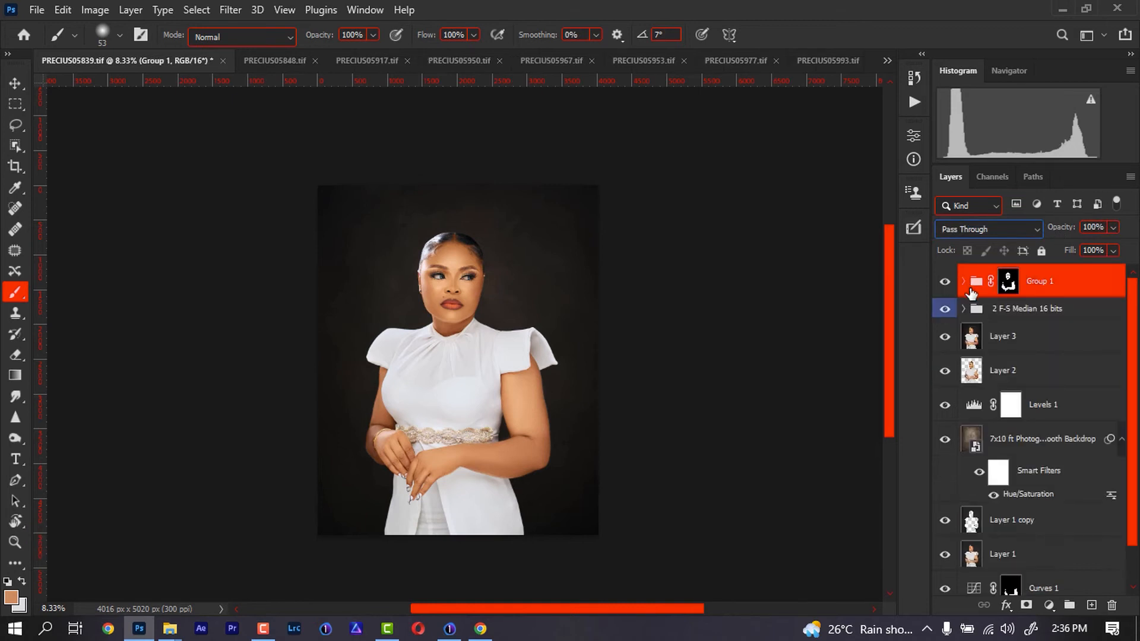
- Compare the portrait with and without the masked colour group, and examine the skin tone at several zoom levels
{"action": "left_click", "coordinate": [945, 283]}
{"action": "left_click", "coordinate": [944, 285]}
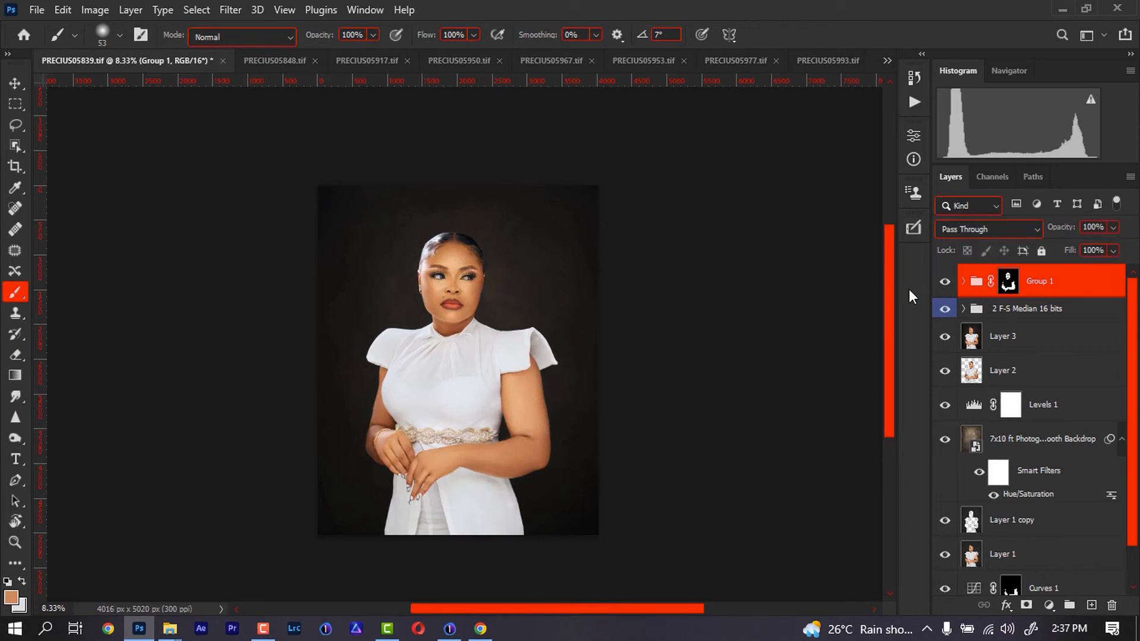
{"action": "key", "text": "ctrl+minus"}
{"action": "key", "text": "ctrl+minus"}
{"action": "key", "text": "ctrl+plus"}
{"action": "key", "text": "ctrl+plus"}
{"action": "key", "text": "ctrl+plus"}
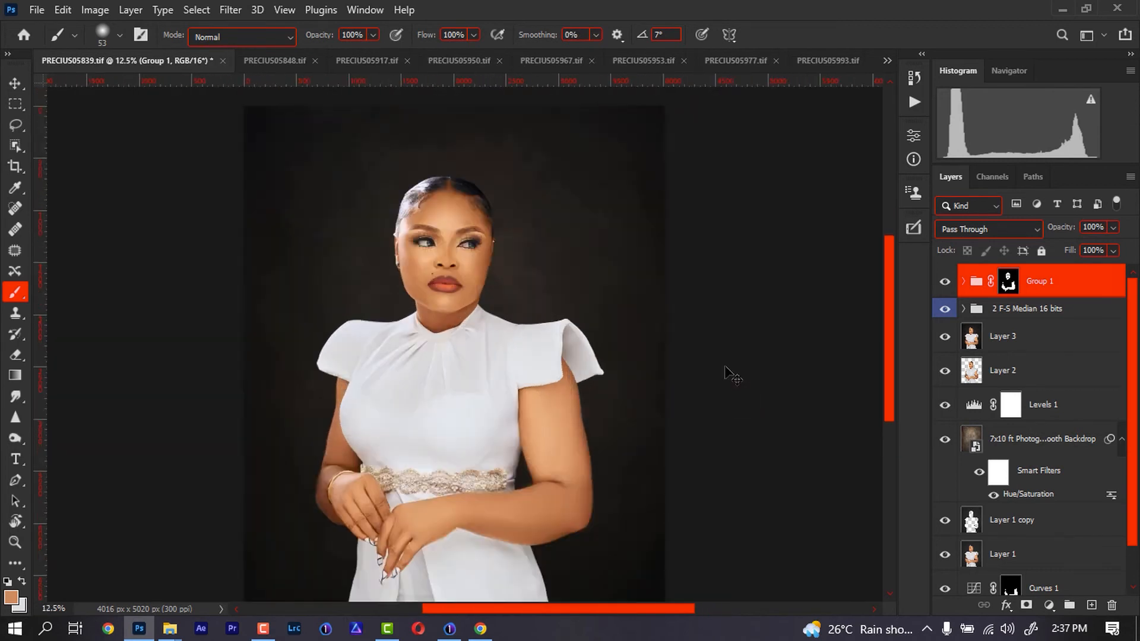
{"action": "key", "text": "ctrl+minus"}
{"action": "key", "text": "ctrl+plus"}
{"action": "key", "text": "ctrl+plus"}
{"action": "key", "text": "ctrl+minus"}
{"action": "key", "text": "ctrl+plus"}
{"action": "key", "text": "ctrl+plus"}
{"action": "key", "text": "ctrl+minus"}
{"action": "key", "text": "ctrl+minus"}
{"action": "key", "text": "ctrl+minus"}
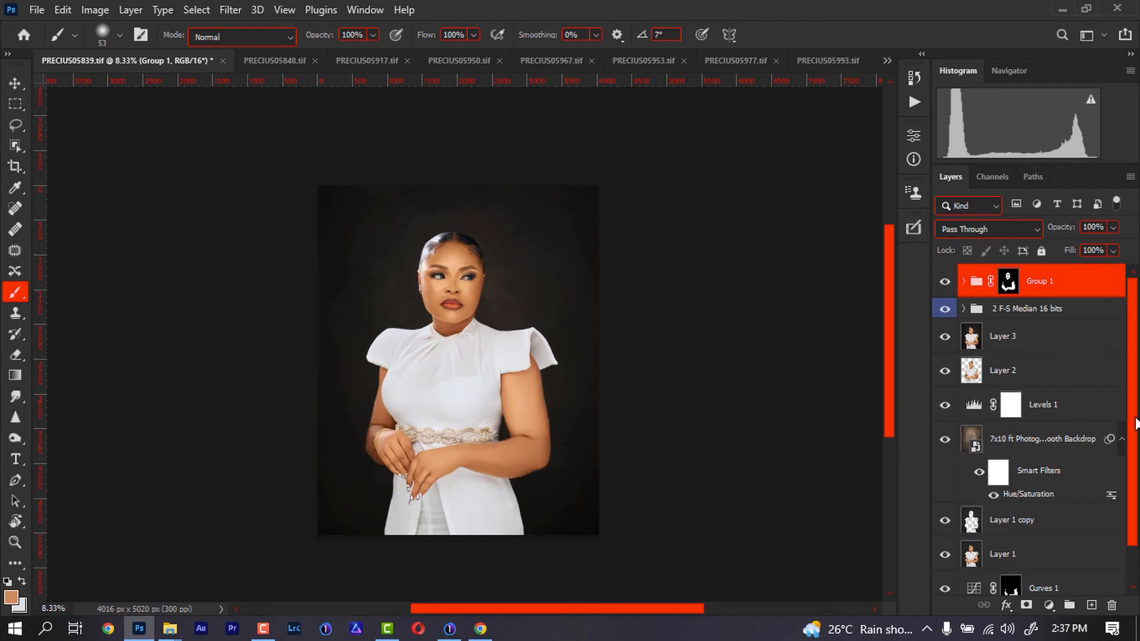
- Compare the retouched portrait with the original Background layer shown on its own
{"action": "scroll", "coordinate": [1136, 423], "scroll_direction": "down", "scroll_amount": 1}
{"action": "left_click", "coordinate": [946, 579], "text": "alt"}
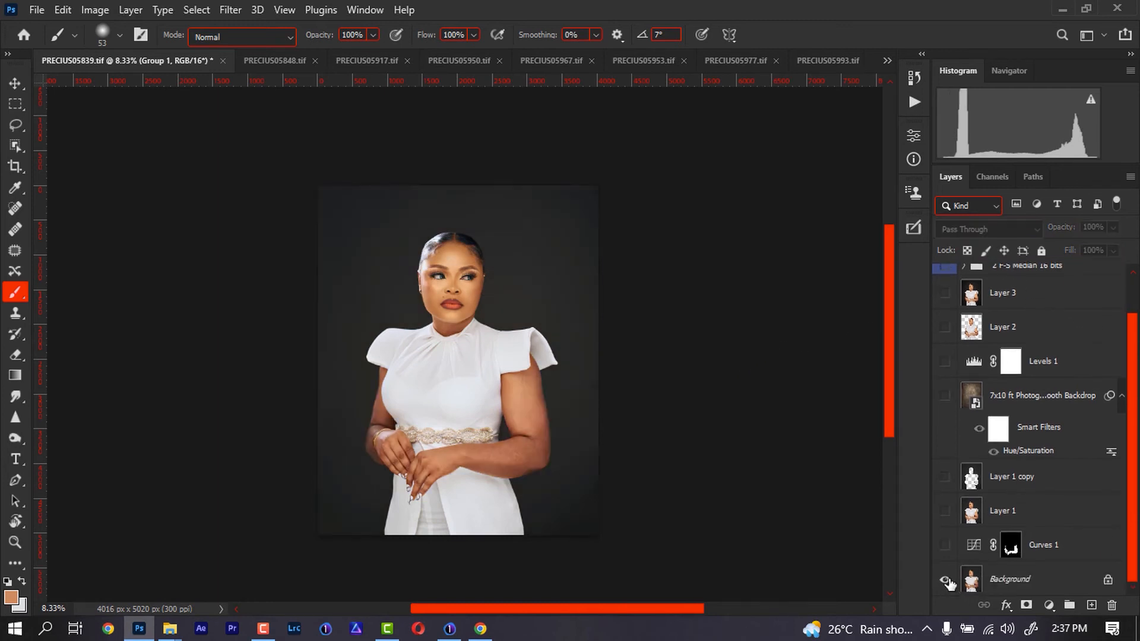
{"action": "left_click", "coordinate": [946, 582], "text": "alt"}
{"action": "scroll", "coordinate": [1135, 390], "scroll_direction": "up", "scroll_amount": 1}
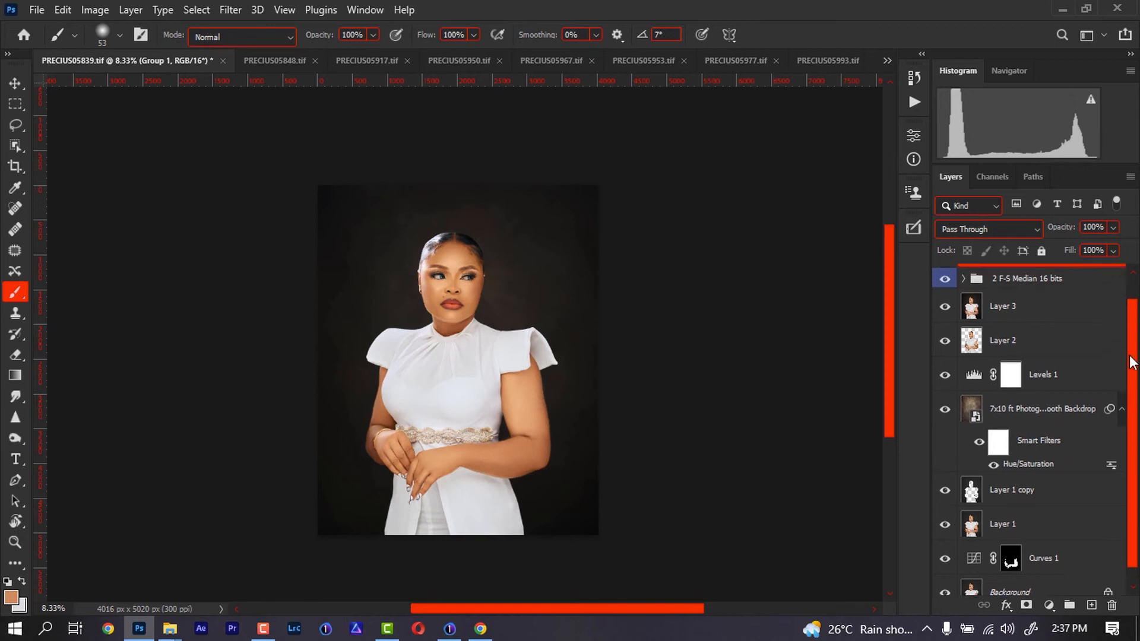
- Stamp all visible layers into a new top layer and open it in Camera Raw at the Calibration settings
{"action": "key", "text": "ctrl+shift+alt+e"}
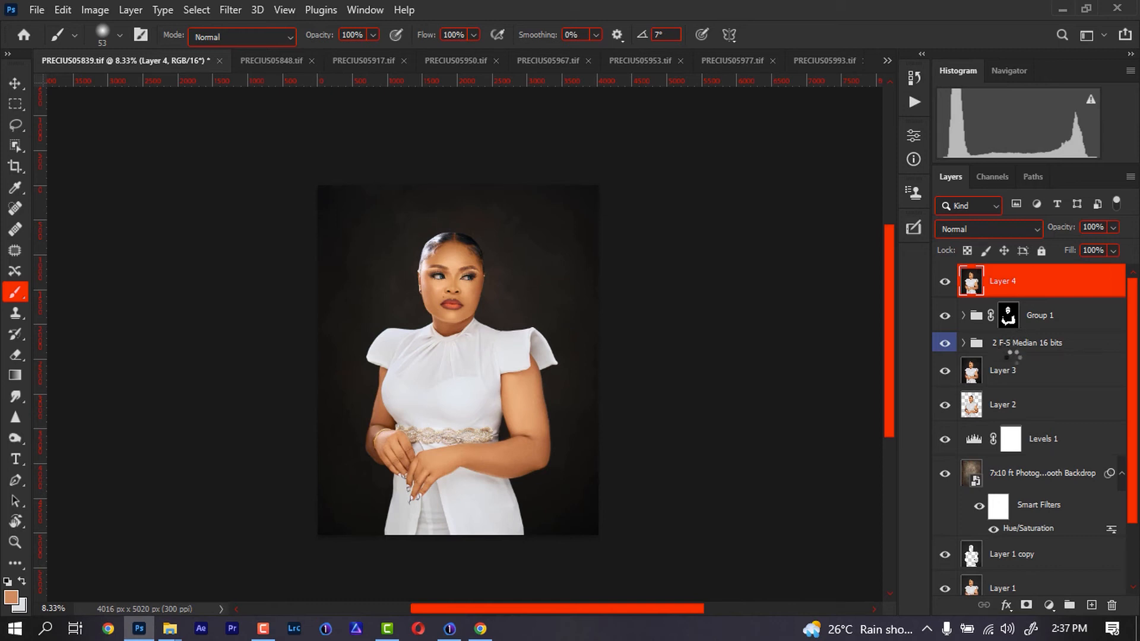
{"action": "key", "text": "ctrl+shift+a"}
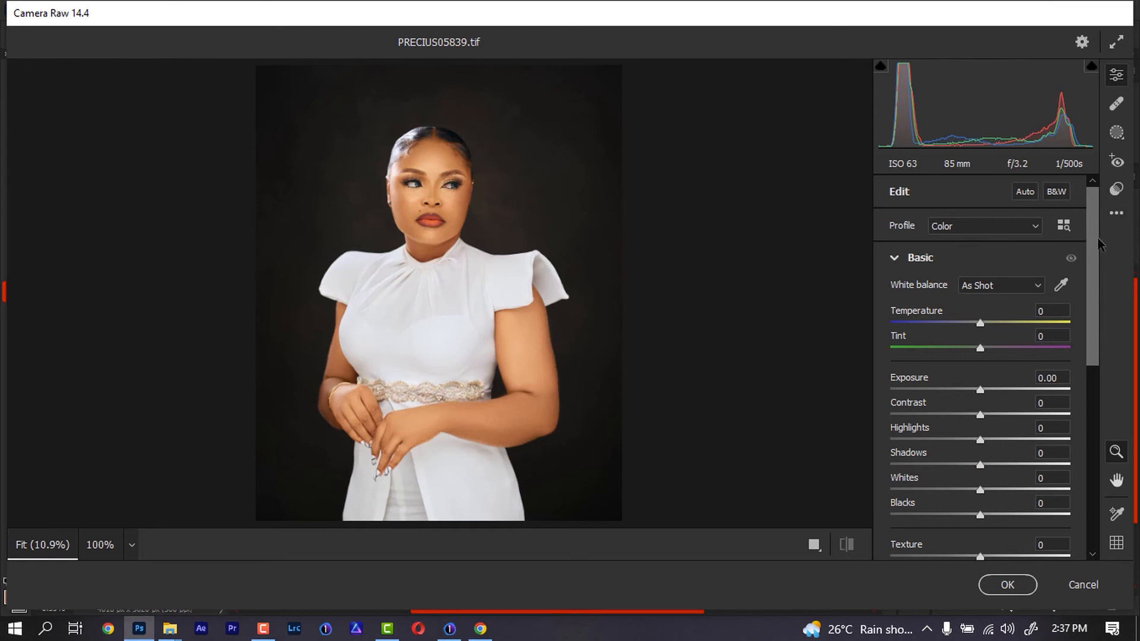
{"action": "scroll", "coordinate": [980, 416], "scroll_direction": "down", "scroll_amount": 5}
{"action": "left_click", "coordinate": [895, 544]}
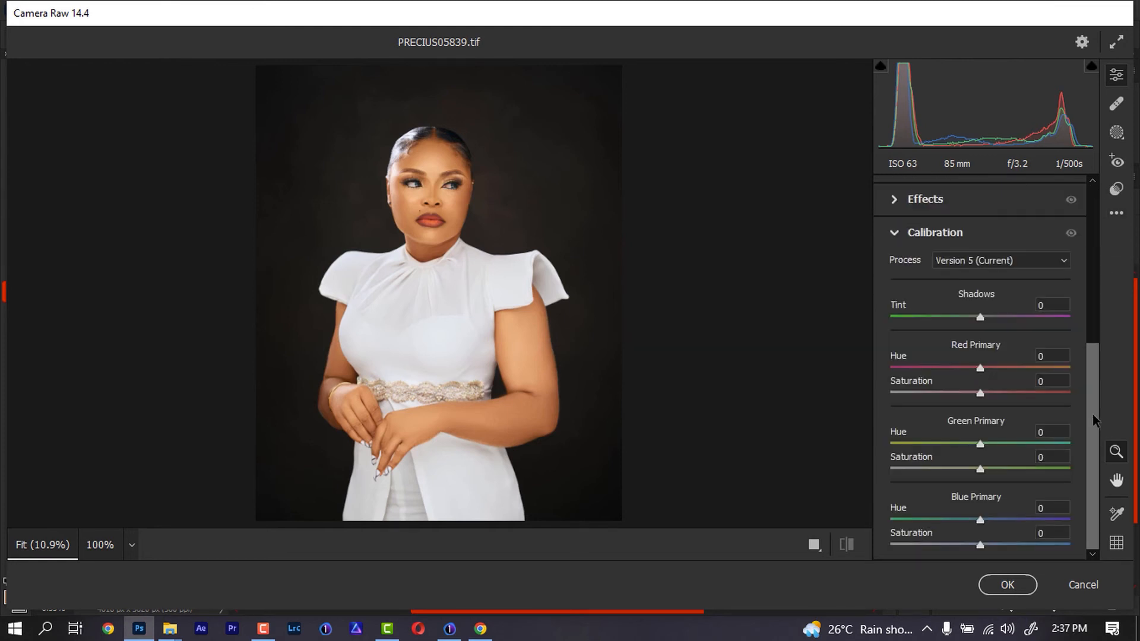
- Set the Blue Primary calibration to hue -2 and saturation +29, fine-tune the Red Primary hue and saturation, and compare before and after
{"action": "left_click_drag", "start_coordinate": [980, 545], "coordinate": [975, 523]}
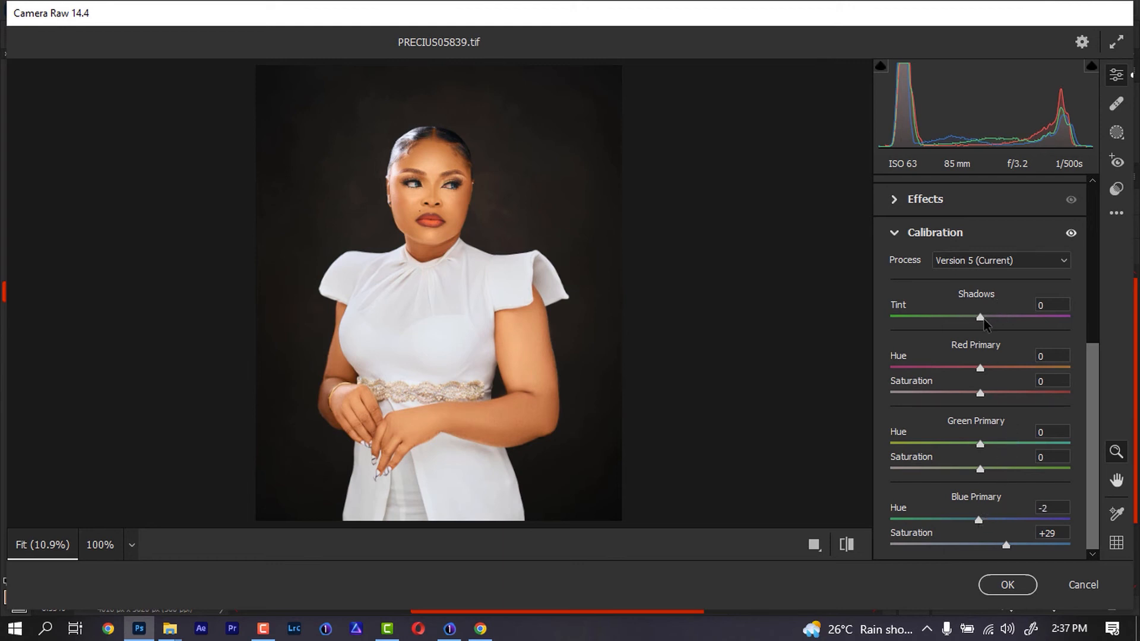
{"action": "mouse_move", "coordinate": [980, 397]}
{"action": "left_mouse_down"}
{"action": "mouse_move", "coordinate": [929, 395]}
{"action": "mouse_move", "coordinate": [1010, 395]}
{"action": "mouse_move", "coordinate": [962, 397]}
{"action": "mouse_move", "coordinate": [976, 396]}
{"action": "left_mouse_up"}
{"action": "left_click_drag", "start_coordinate": [977, 397], "coordinate": [976, 395]}
{"action": "left_click_drag", "start_coordinate": [980, 369], "coordinate": [980, 372]}
{"action": "left_click", "coordinate": [850, 544]}
{"action": "left_click", "coordinate": [849, 545]}
- Slightly raise the saturation of the Reds and Oranges in the Color Mixer's HSL adjustments
{"action": "left_click_drag", "start_coordinate": [1089, 385], "coordinate": [1093, 261]}
{"action": "left_click", "coordinate": [899, 273]}
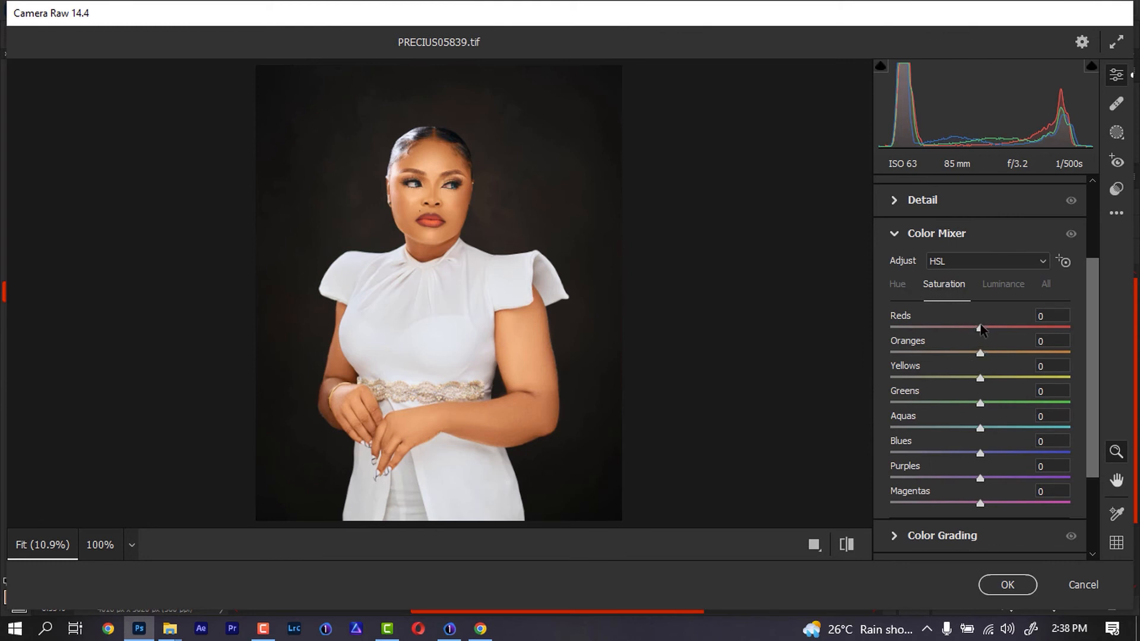
{"action": "left_click_drag", "start_coordinate": [981, 328], "coordinate": [990, 330]}
{"action": "left_click_drag", "start_coordinate": [980, 353], "coordinate": [984, 354]}
- Fine-tune the luminance of the Yellows and Oranges in the Color Mixer
{"action": "left_click", "coordinate": [996, 284]}
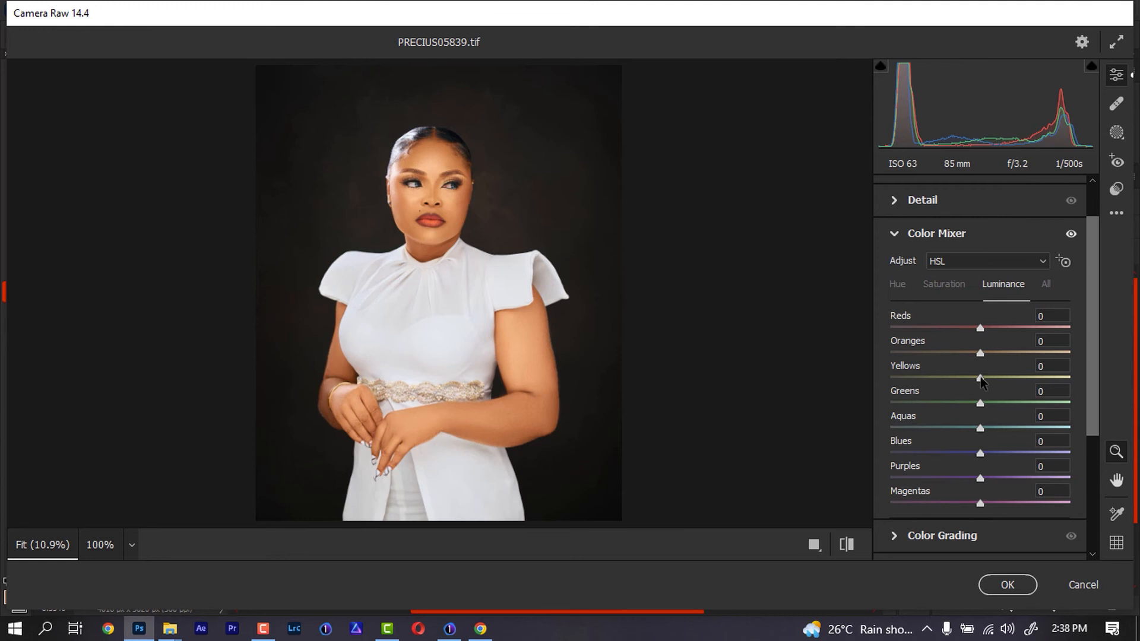
{"action": "mouse_move", "coordinate": [981, 378]}
{"action": "left_mouse_down"}
{"action": "mouse_move", "coordinate": [1002, 377]}
{"action": "mouse_move", "coordinate": [985, 378]}
{"action": "mouse_move", "coordinate": [983, 356]}
{"action": "left_mouse_up"}
{"action": "left_click_drag", "start_coordinate": [981, 354], "coordinate": [981, 364]}
- Save the current Camera Raw settings as a preset named "p 700" in the group NEW PACK OF PRESET BY GEETEESHOTIT
{"action": "left_click", "coordinate": [1116, 198]}
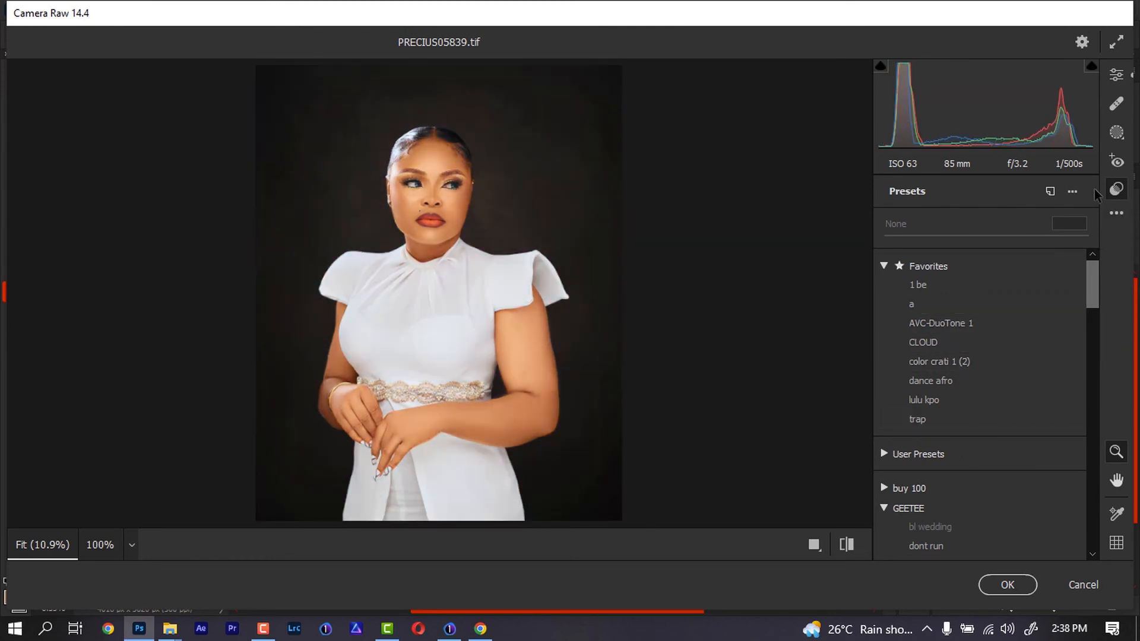
{"action": "left_click", "coordinate": [1050, 191]}
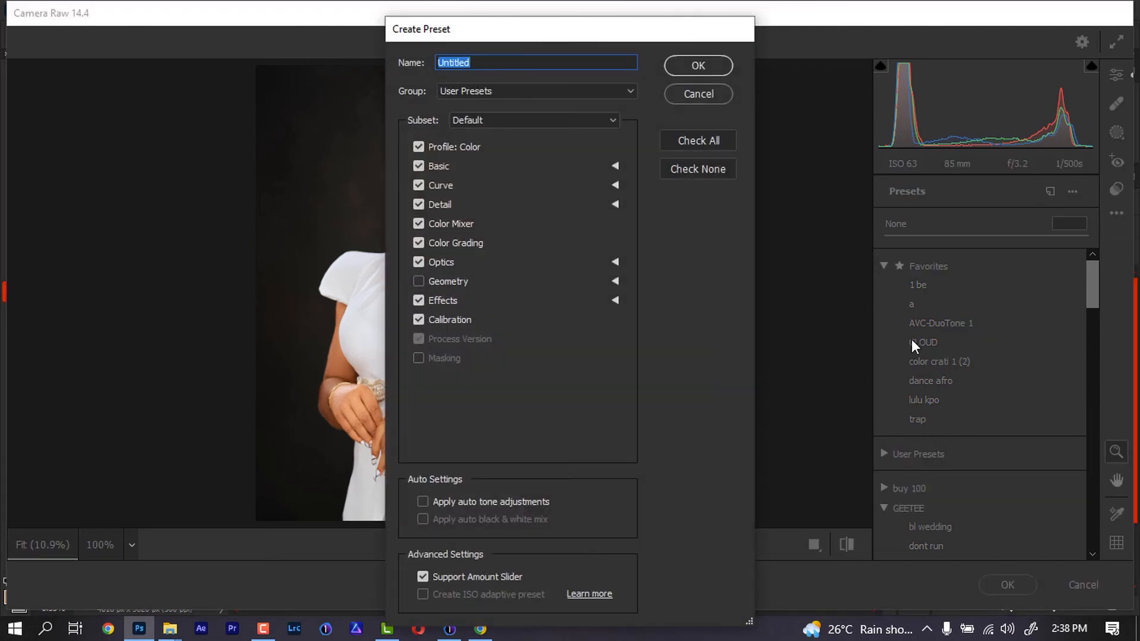
{"action": "type", "text": "p 700"}
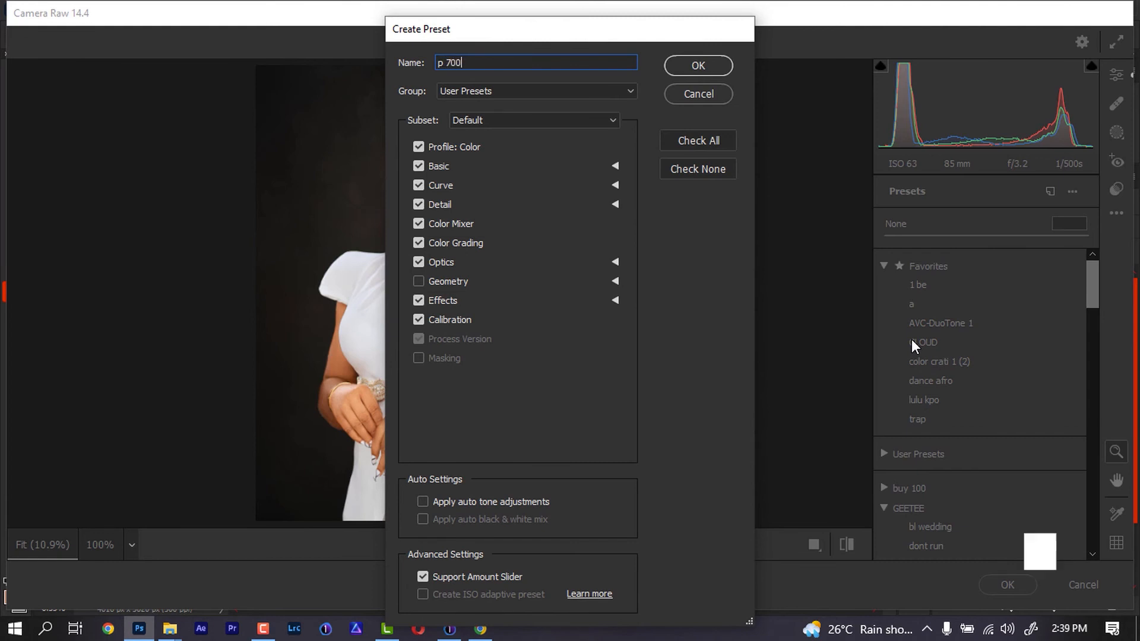
{"action": "left_click", "coordinate": [534, 91]}
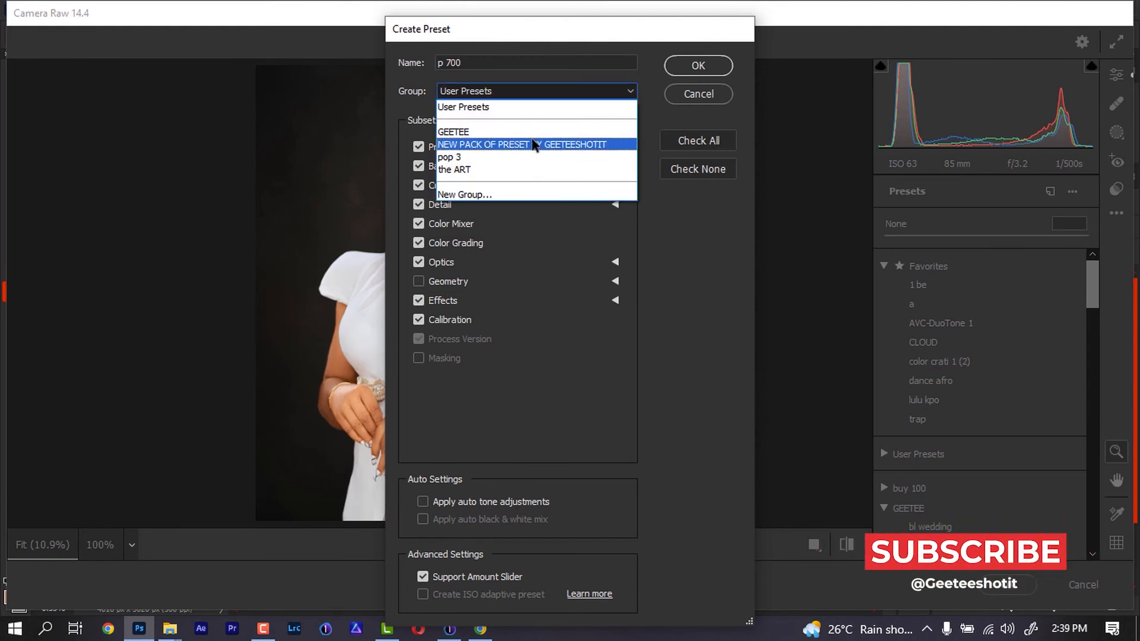
{"action": "left_click", "coordinate": [545, 145]}
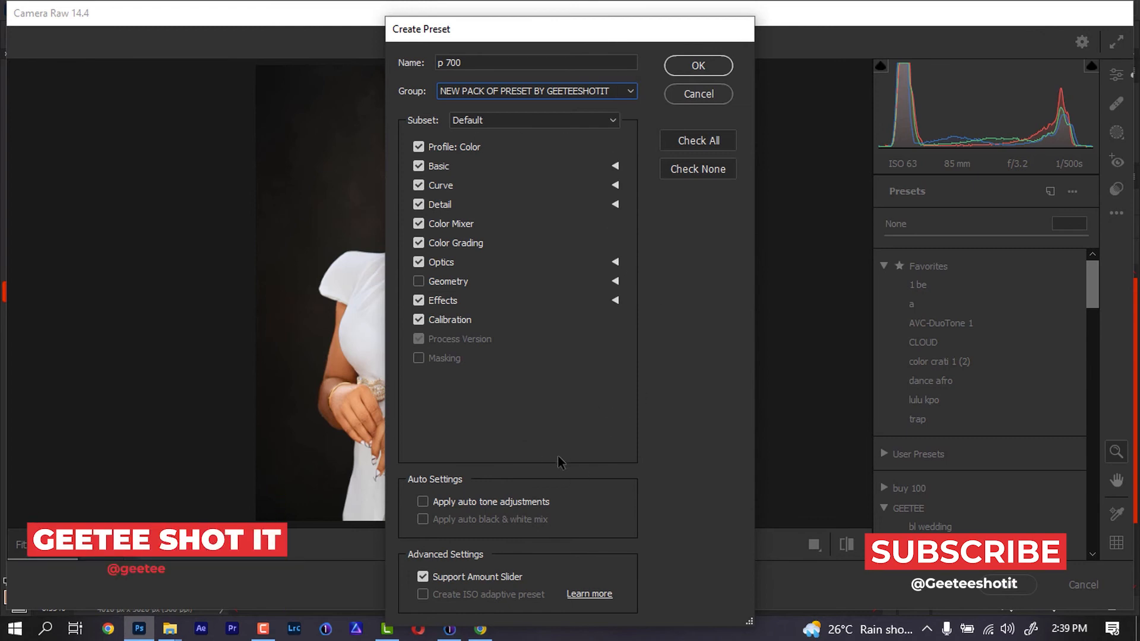
{"action": "left_click", "coordinate": [714, 72]}
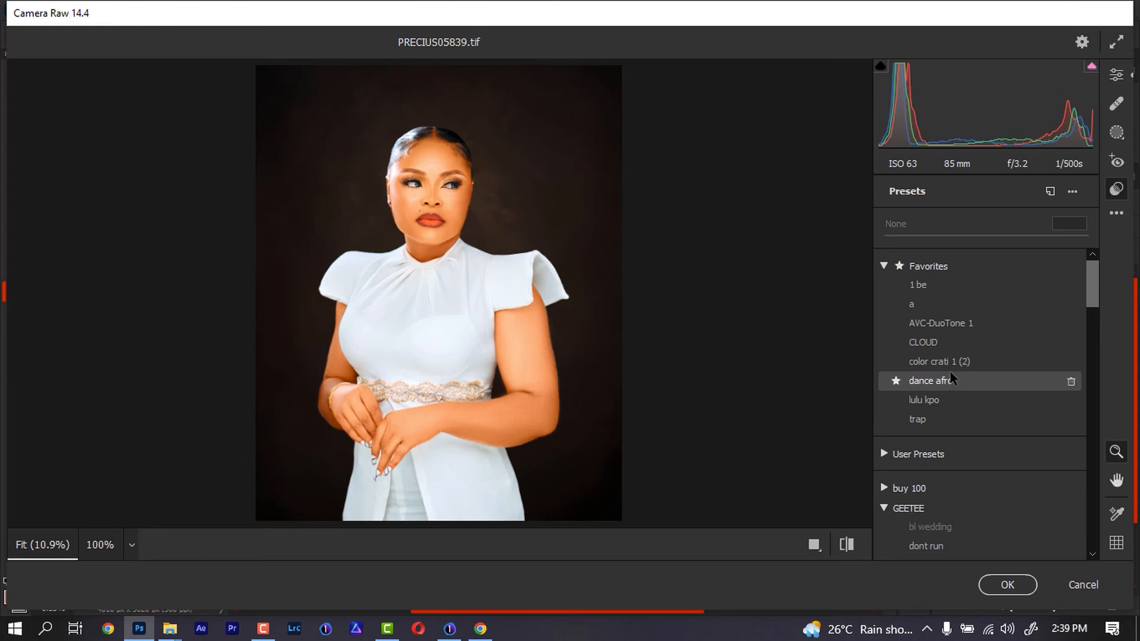
- Apply the Camera Raw grade to the stamped layer and toggle that layer's visibility to compare the result
{"action": "left_click", "coordinate": [991, 585]}
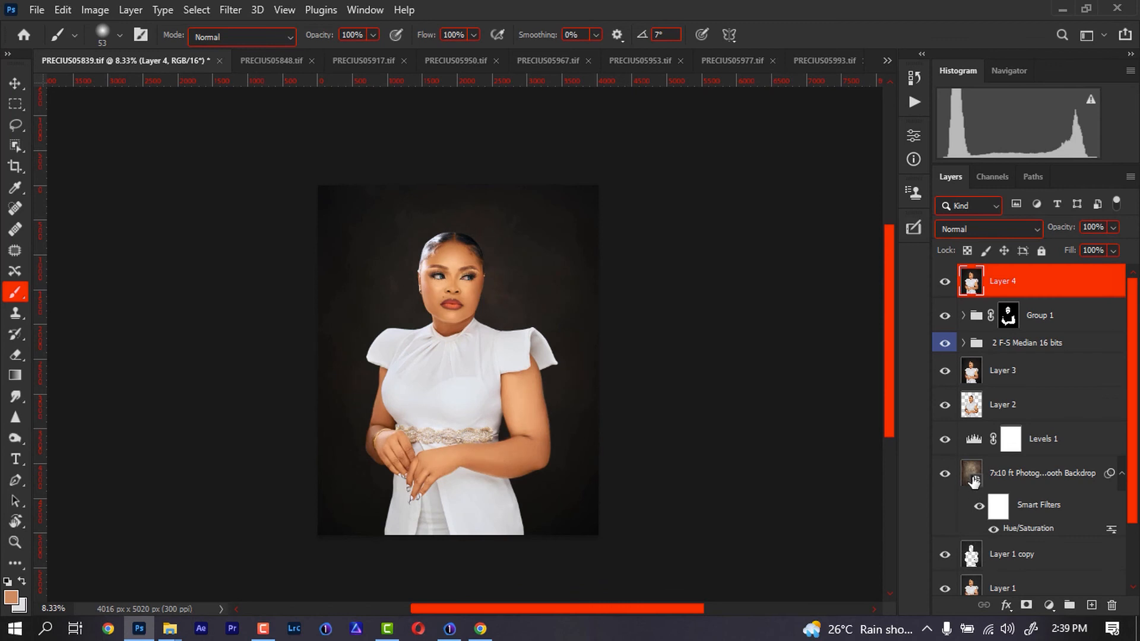
{"action": "left_click", "coordinate": [945, 282]}
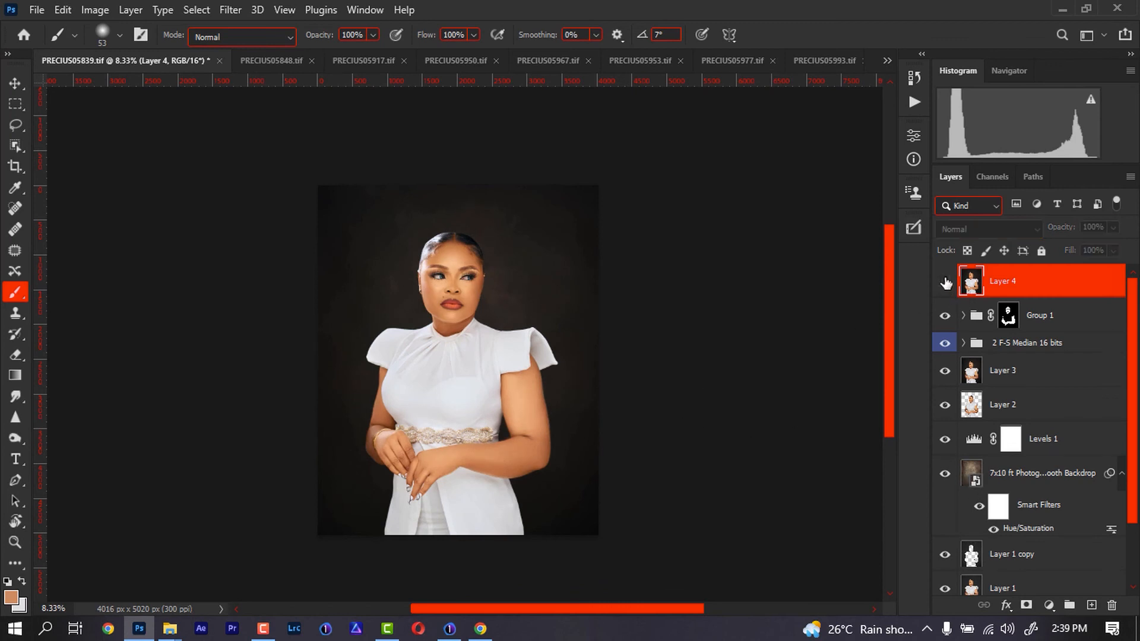
{"action": "left_click", "coordinate": [946, 282]}
- Add a Selective Color adjustment layer and set its Reds to cyan -28, magenta -5, yellow +5 and black -3
{"action": "left_click", "coordinate": [1049, 605]}
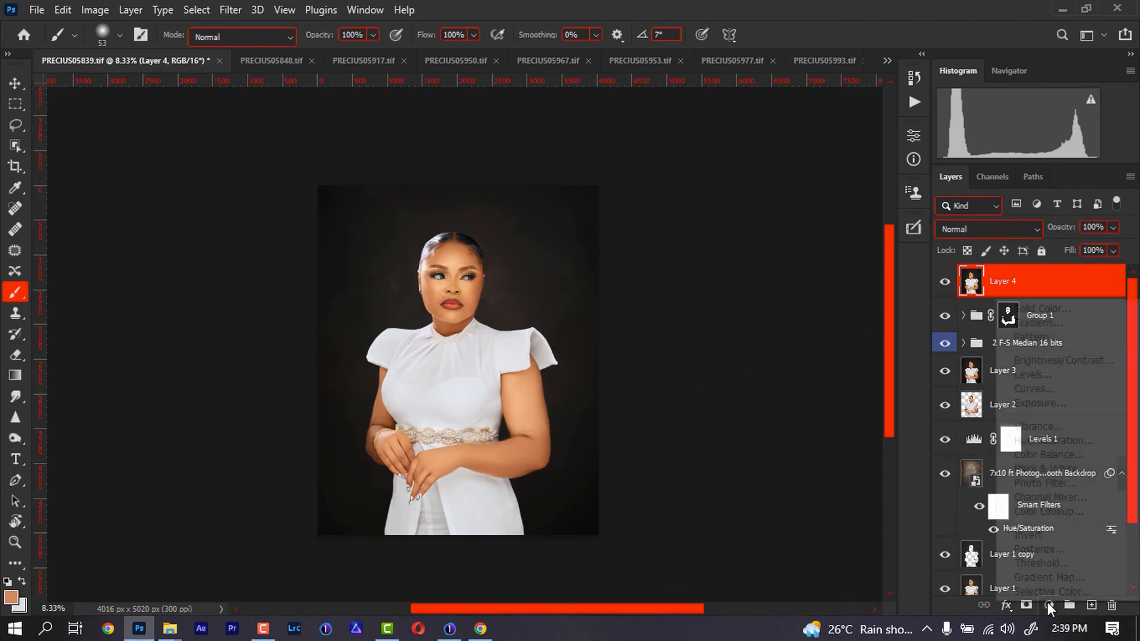
{"action": "left_click", "coordinate": [1053, 591]}
{"action": "left_click_drag", "start_coordinate": [799, 233], "coordinate": [800, 266]}
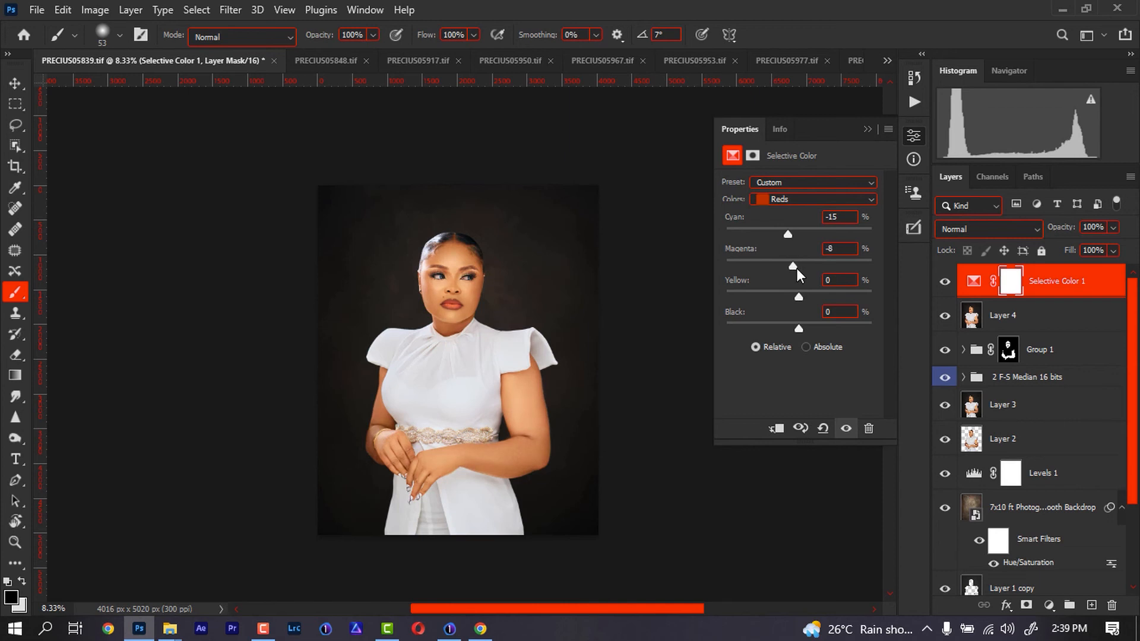
{"action": "left_click_drag", "start_coordinate": [799, 295], "coordinate": [806, 298]}
{"action": "left_click_drag", "start_coordinate": [791, 328], "coordinate": [794, 314]}
{"action": "mouse_move", "coordinate": [789, 232]}
{"action": "left_mouse_down"}
{"action": "mouse_move", "coordinate": [750, 233]}
{"action": "mouse_move", "coordinate": [768, 234]}
{"action": "left_mouse_up"}
{"action": "left_click_drag", "start_coordinate": [771, 233], "coordinate": [778, 233]}
- Set the Selective Color Yellows to cyan -18 and yellow -1, and the Reds' black to -6
{"action": "left_click", "coordinate": [780, 198]}
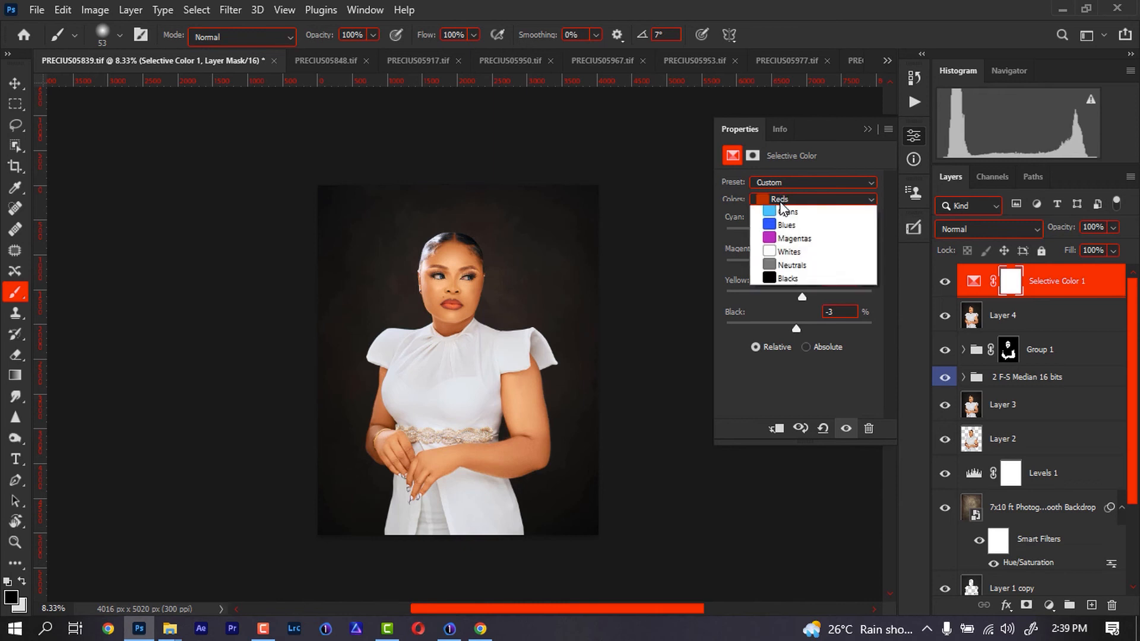
{"action": "left_click", "coordinate": [784, 212]}
{"action": "mouse_move", "coordinate": [796, 234]}
{"action": "left_mouse_down"}
{"action": "mouse_move", "coordinate": [764, 234]}
{"action": "mouse_move", "coordinate": [785, 239]}
{"action": "left_mouse_up"}
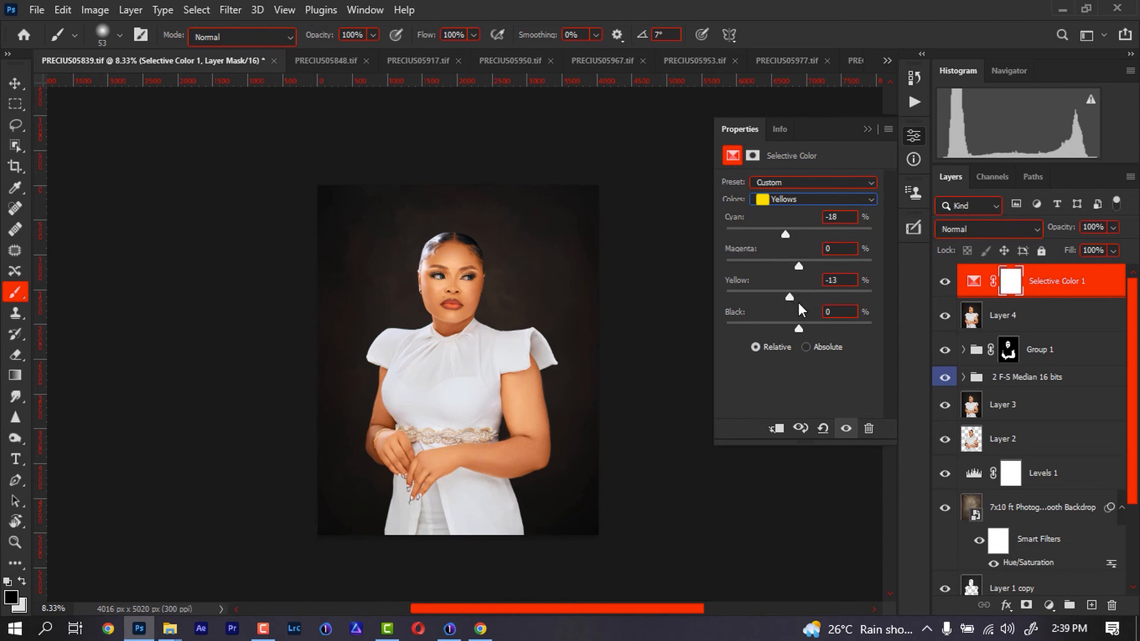
{"action": "left_click", "coordinate": [781, 199]}
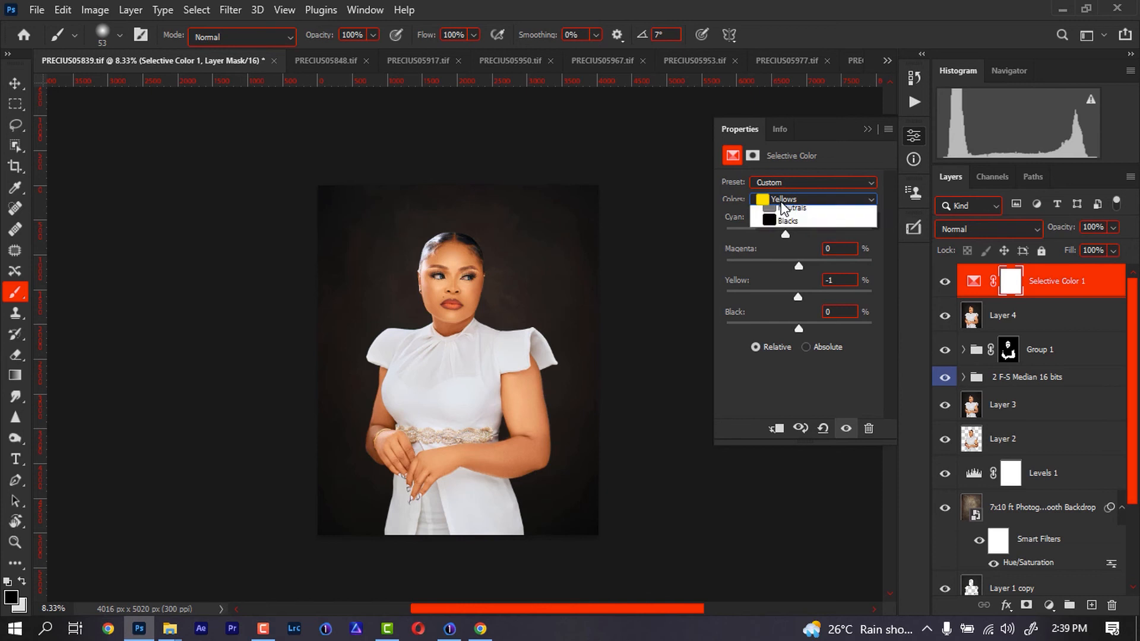
{"action": "left_click", "coordinate": [781, 212]}
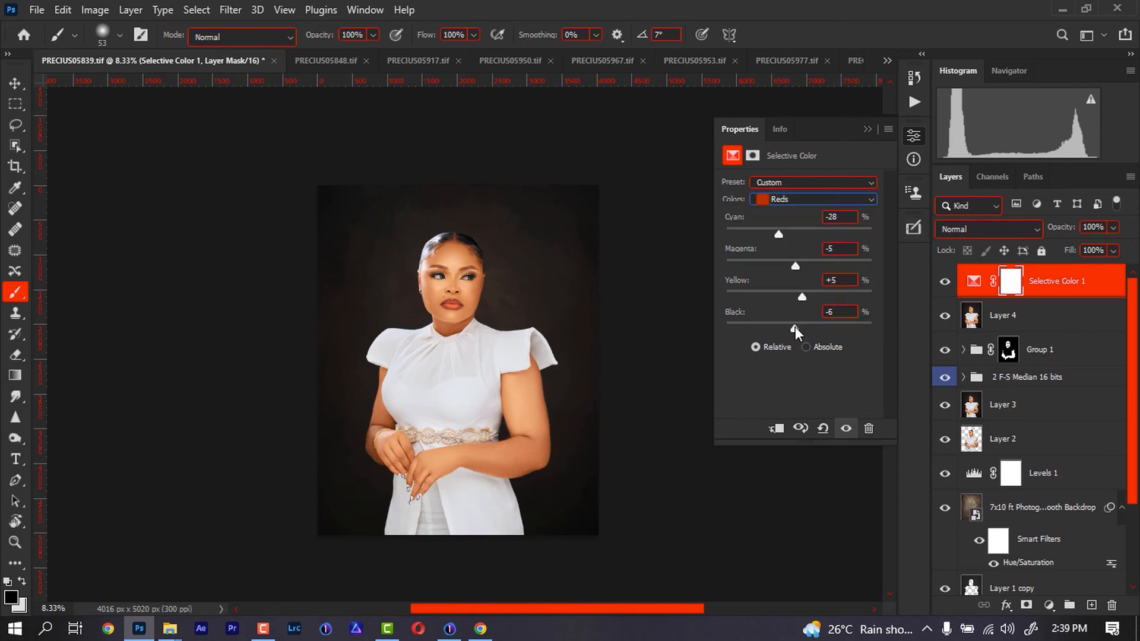
- Set the Selective Color Whites to cyan +33, yellow -28 and black -37 to cool and brighten the dress
{"action": "left_click", "coordinate": [793, 199]}
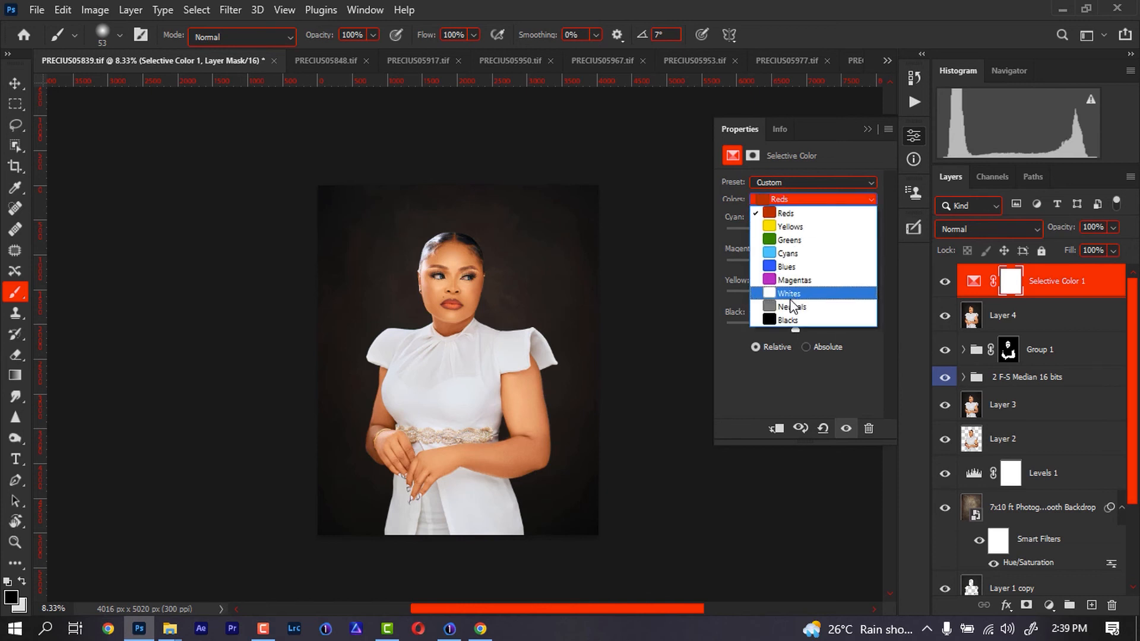
{"action": "left_click", "coordinate": [791, 293]}
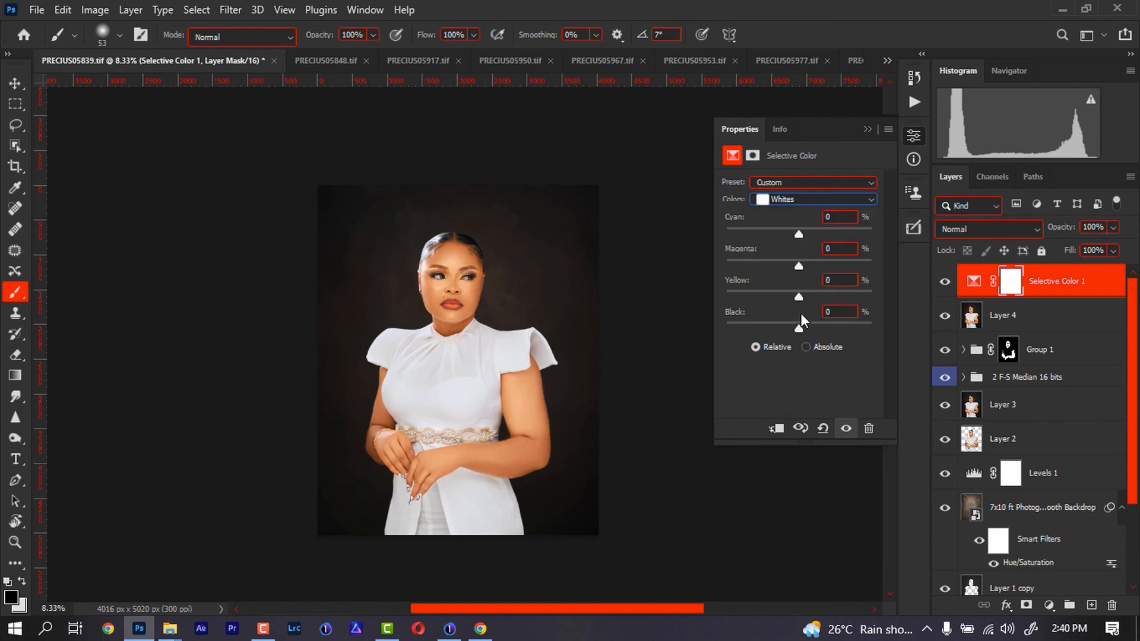
{"action": "left_click_drag", "start_coordinate": [784, 298], "coordinate": [772, 329]}
{"action": "left_click_drag", "start_coordinate": [798, 235], "coordinate": [833, 234]}
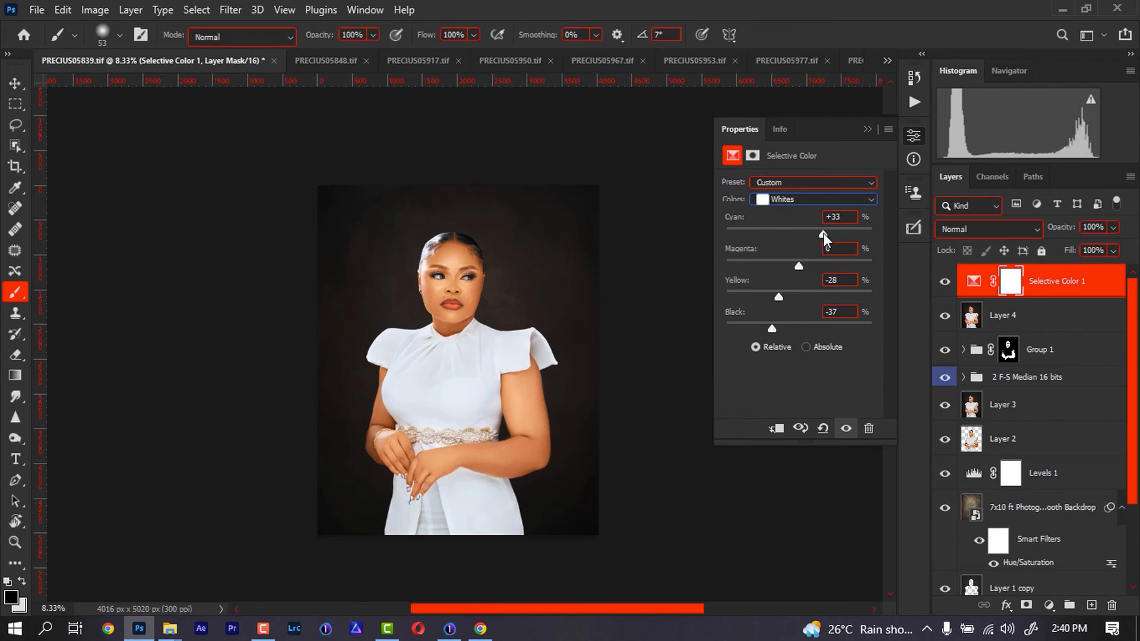
- Set the black amount of the Selective Color Blacks to +2
{"action": "left_click", "coordinate": [806, 196]}
{"action": "left_click", "coordinate": [790, 312]}
{"action": "left_click_drag", "start_coordinate": [799, 329], "coordinate": [802, 329]}
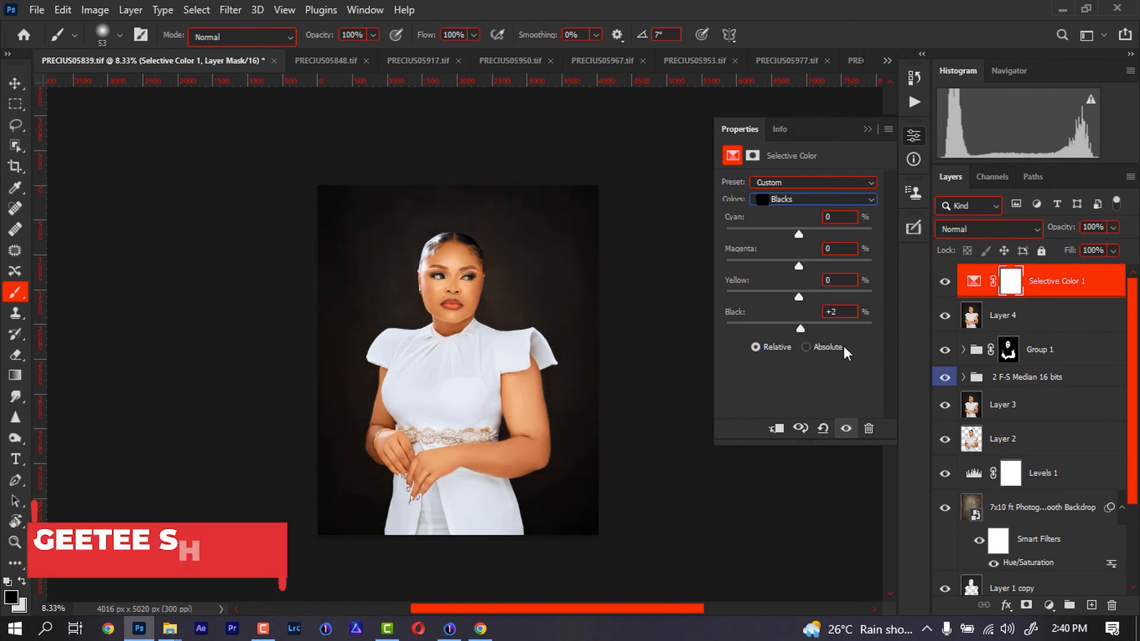
- Compare the graded portrait with the original Background layer by isolating it and restoring all layers
{"action": "key", "text": "ctrl+minus"}
{"action": "key", "text": "ctrl+minus"}
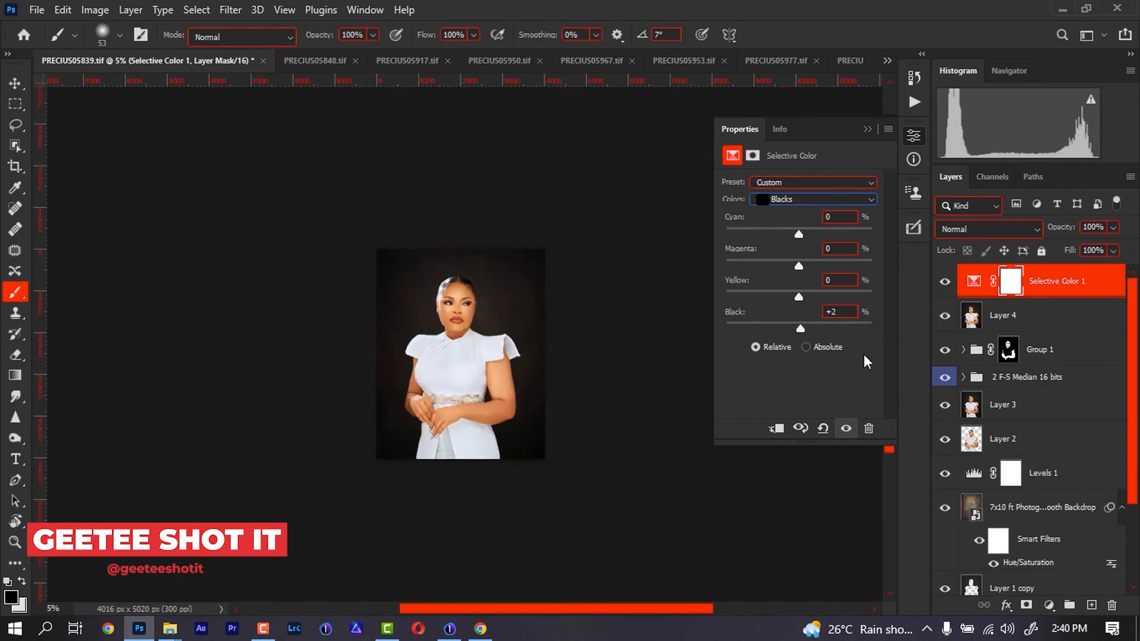
{"action": "key", "text": "ctrl+plus"}
{"action": "key", "text": "ctrl+plus"}
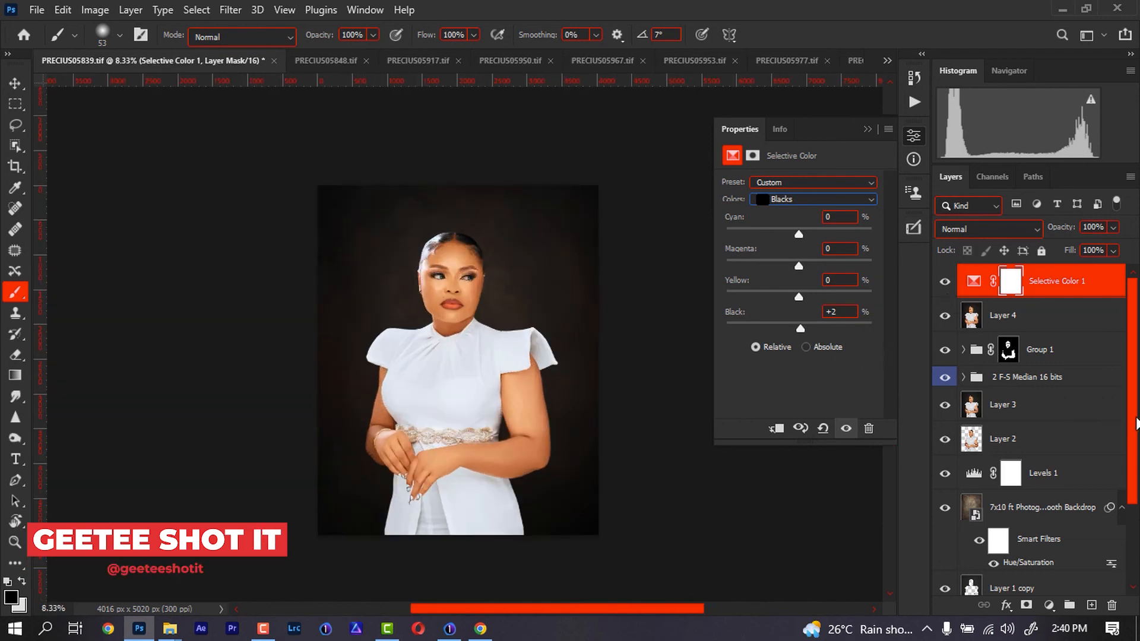
{"action": "scroll", "coordinate": [1136, 424], "scroll_direction": "down", "scroll_amount": 3}
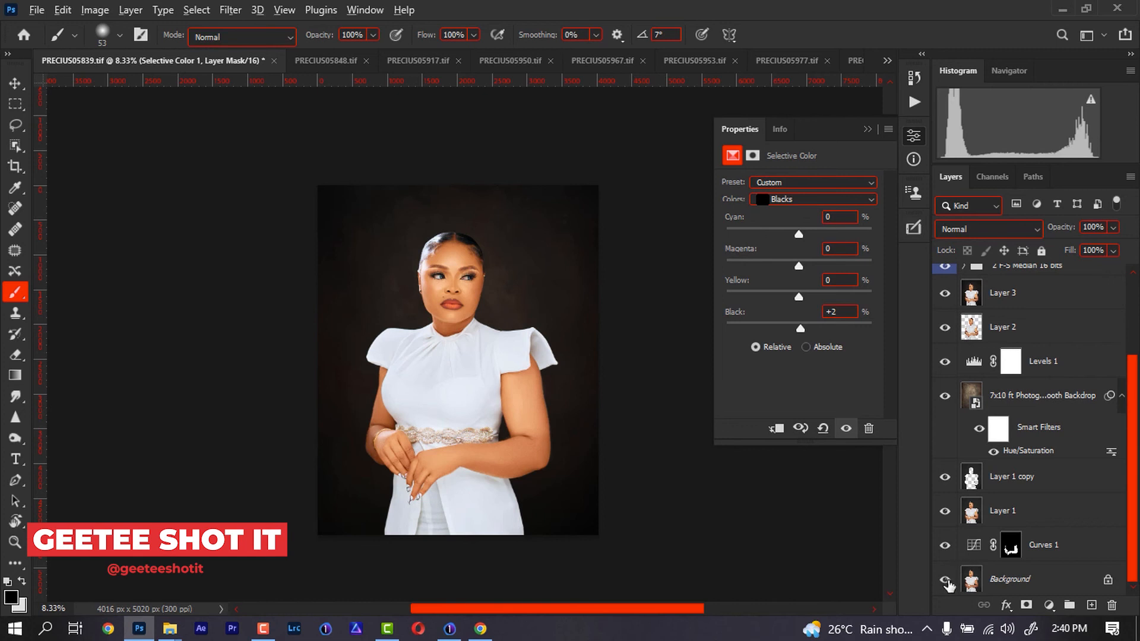
{"action": "left_click", "coordinate": [946, 581]}
{"action": "left_click", "coordinate": [947, 580]}
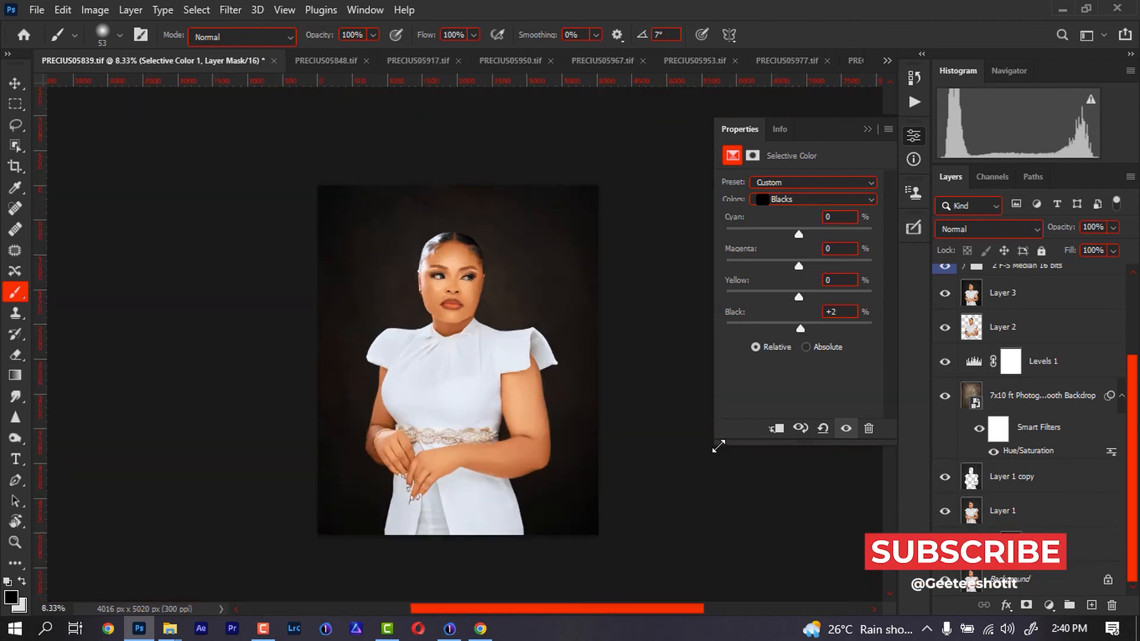
{"action": "key", "text": "ctrl+plus"}
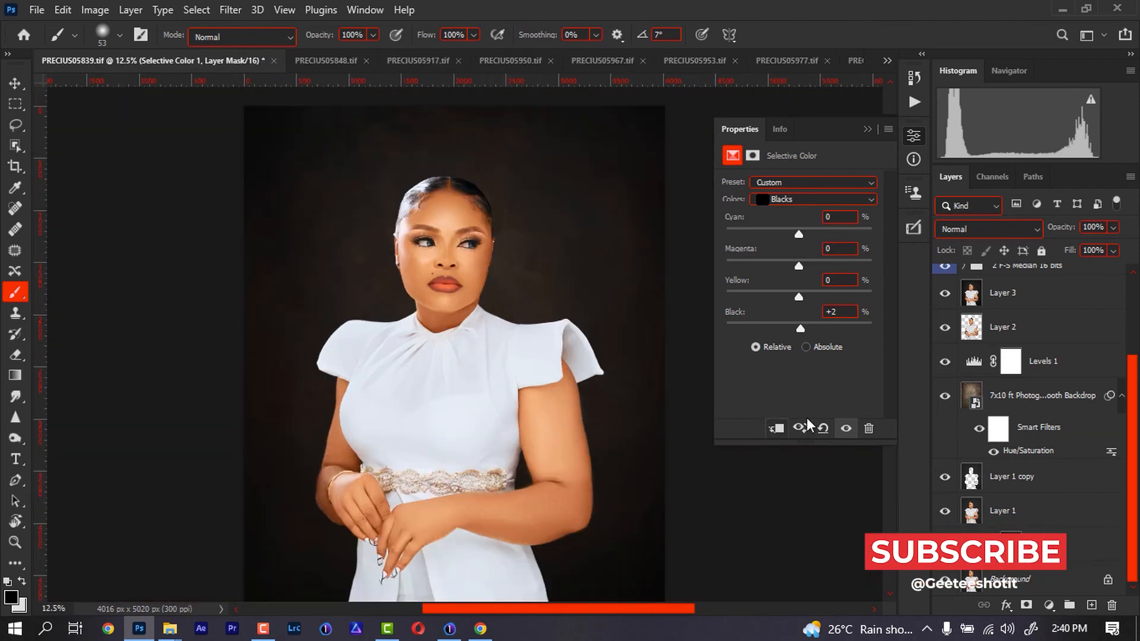
- Add a Vibrance adjustment layer above Selective Color 1 and set its vibrance to +7
{"action": "left_click_drag", "start_coordinate": [1128, 396], "coordinate": [1120, 278]}
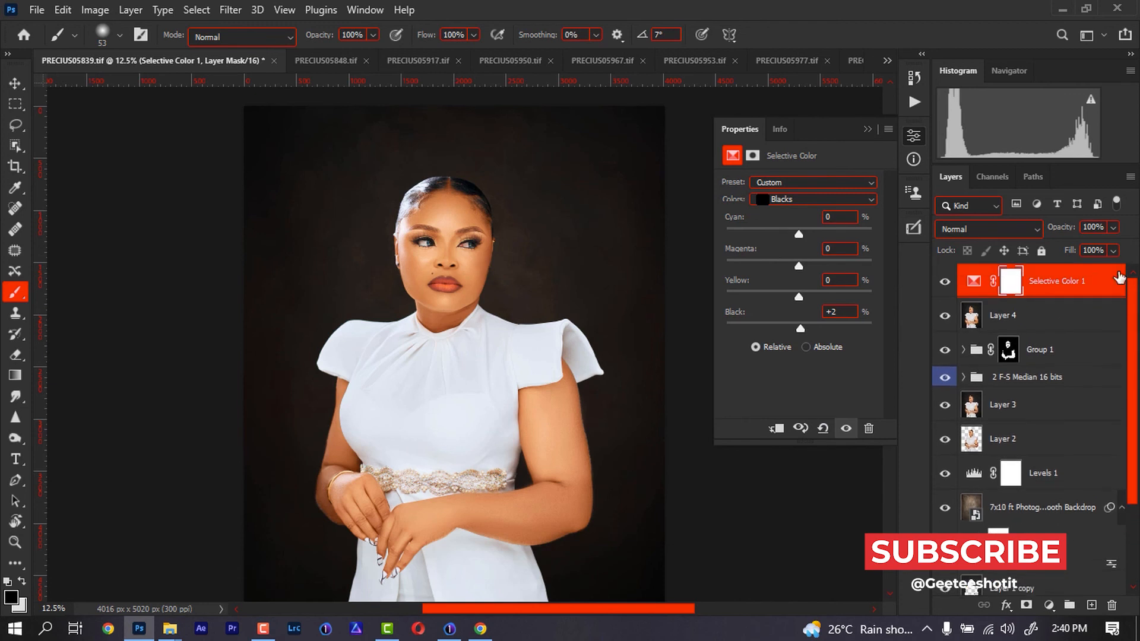
{"action": "left_click", "coordinate": [1049, 605]}
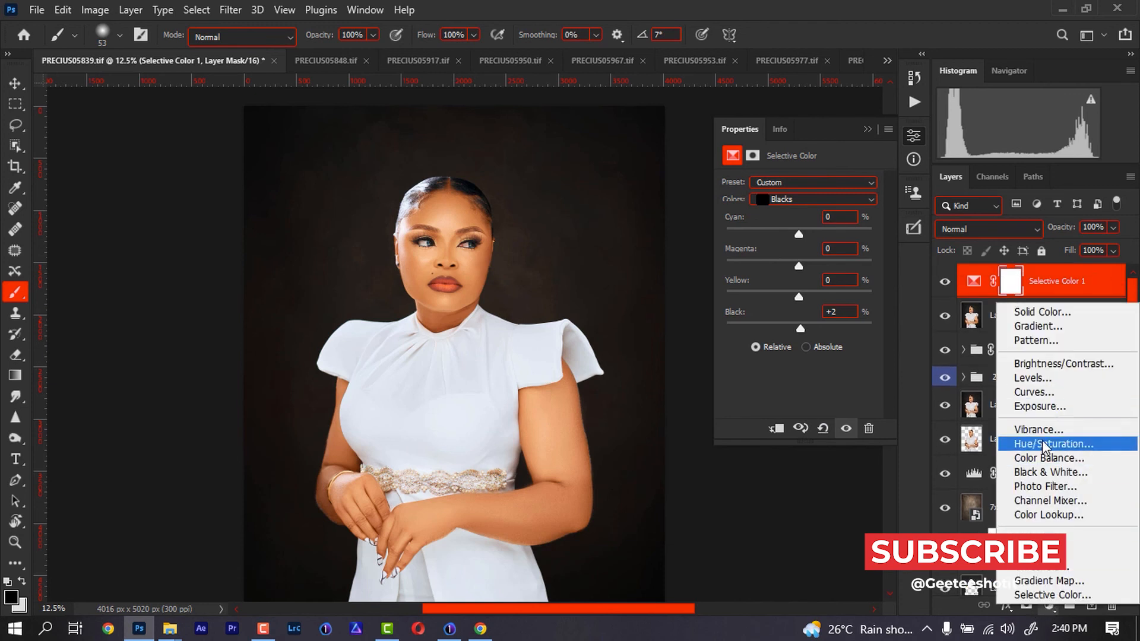
{"action": "left_click", "coordinate": [1036, 429]}
{"action": "left_click_drag", "start_coordinate": [799, 200], "coordinate": [805, 197]}
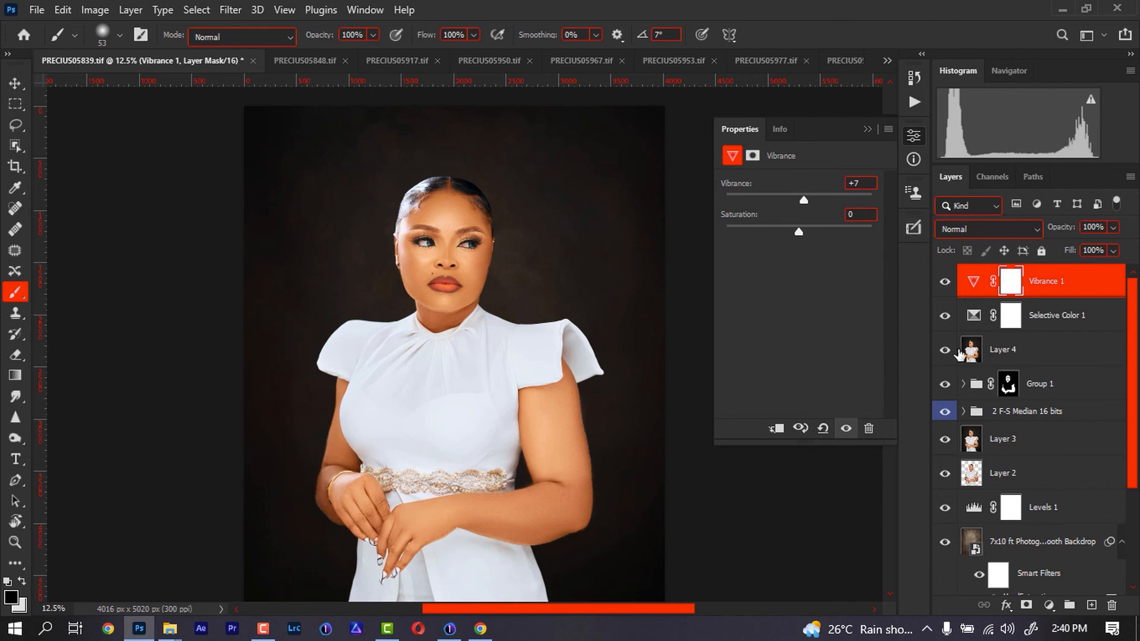
- Add a second Vibrance adjustment layer with vibrance +61 and invert its mask to hide the effect
{"action": "left_click", "coordinate": [1050, 605]}
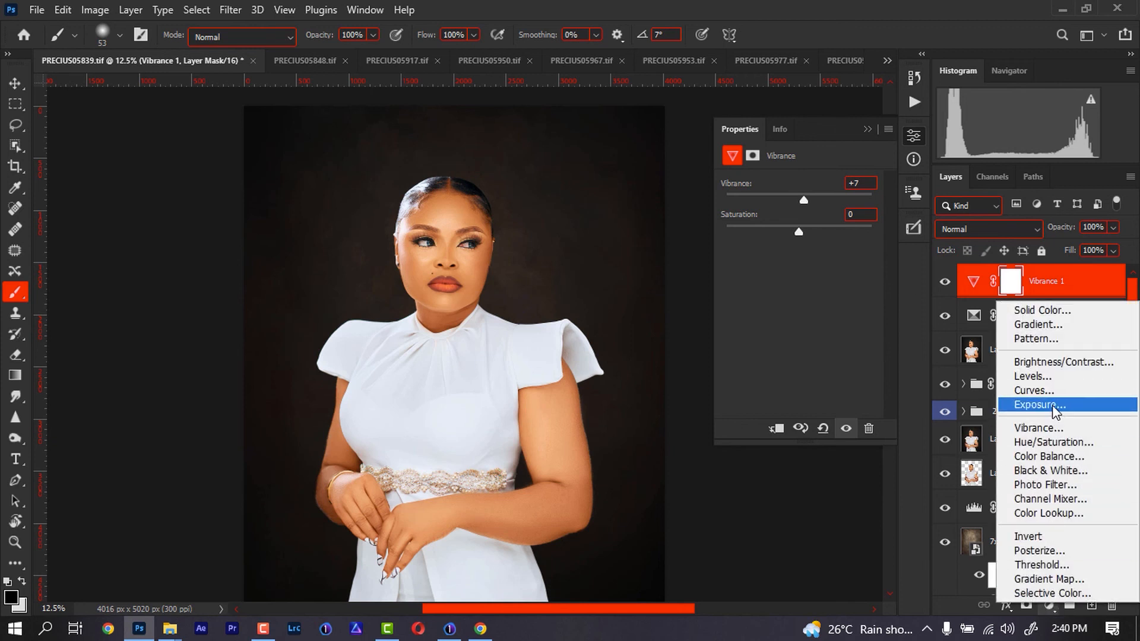
{"action": "left_click", "coordinate": [1039, 427]}
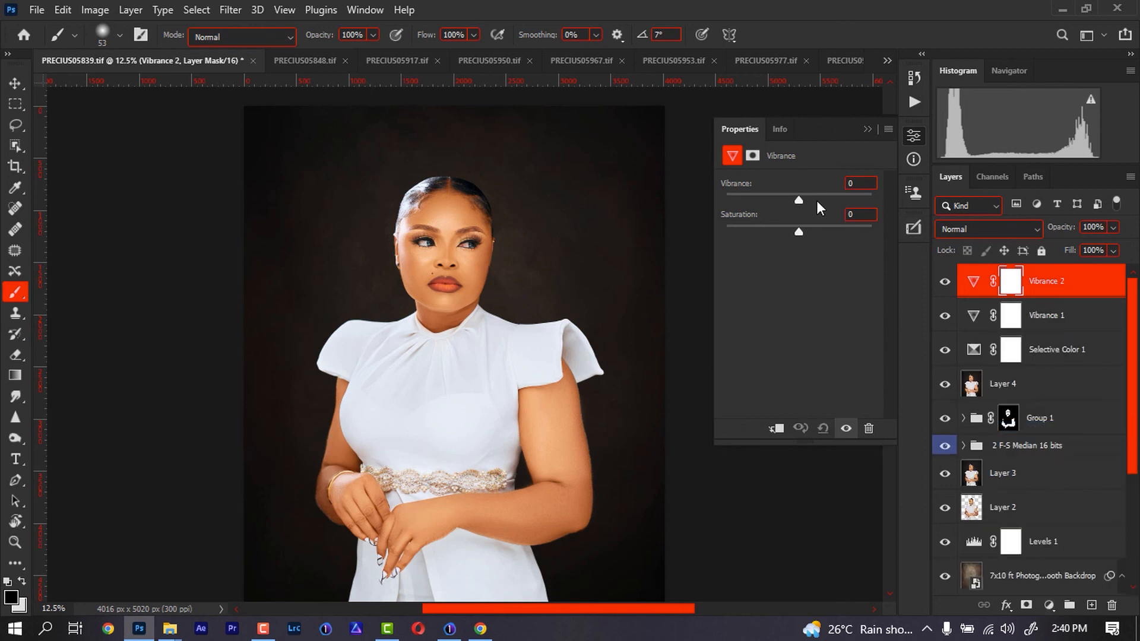
{"action": "left_click", "coordinate": [844, 193]}
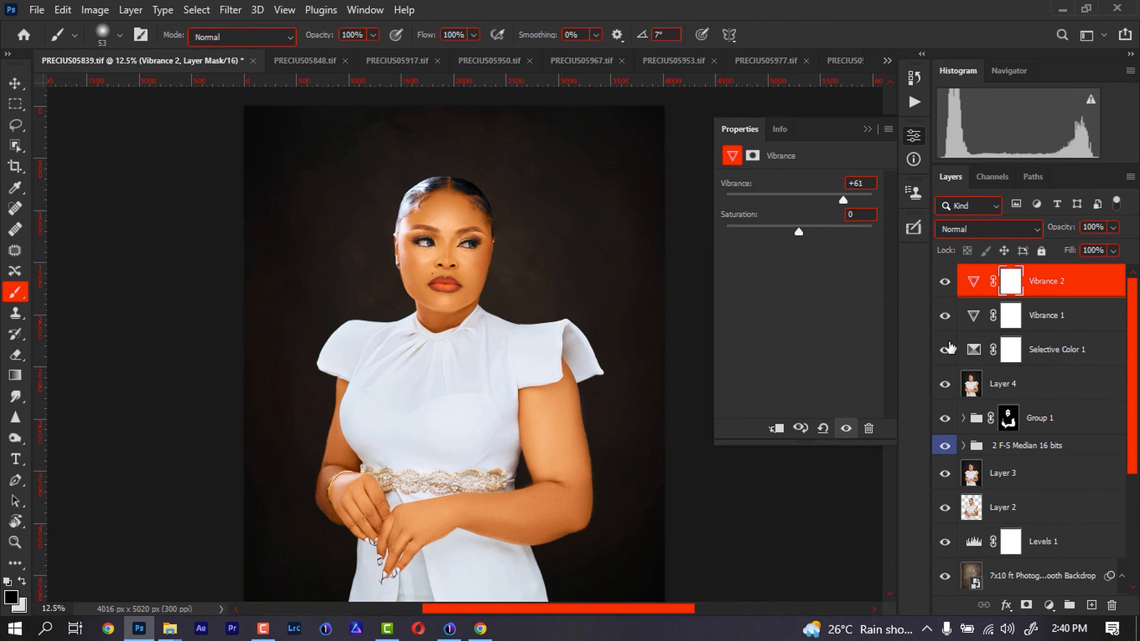
{"action": "key", "text": "ctrl+i"}
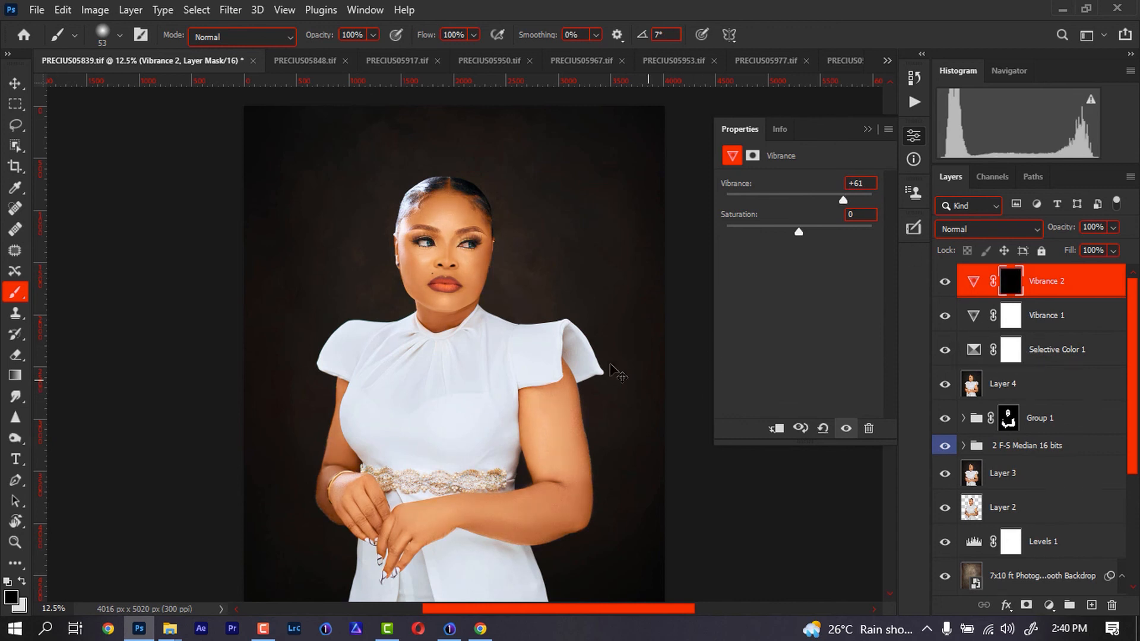
- Paint white over the lips on the Vibrance 2 mask to boost only the lip colour
{"action": "key", "text": "ctrl+plus"}
{"action": "key", "text": "ctrl+plus"}
{"action": "key", "text": "ctrl+plus"}
{"action": "left_click_drag", "start_coordinate": [429, 216], "coordinate": [467, 356]}
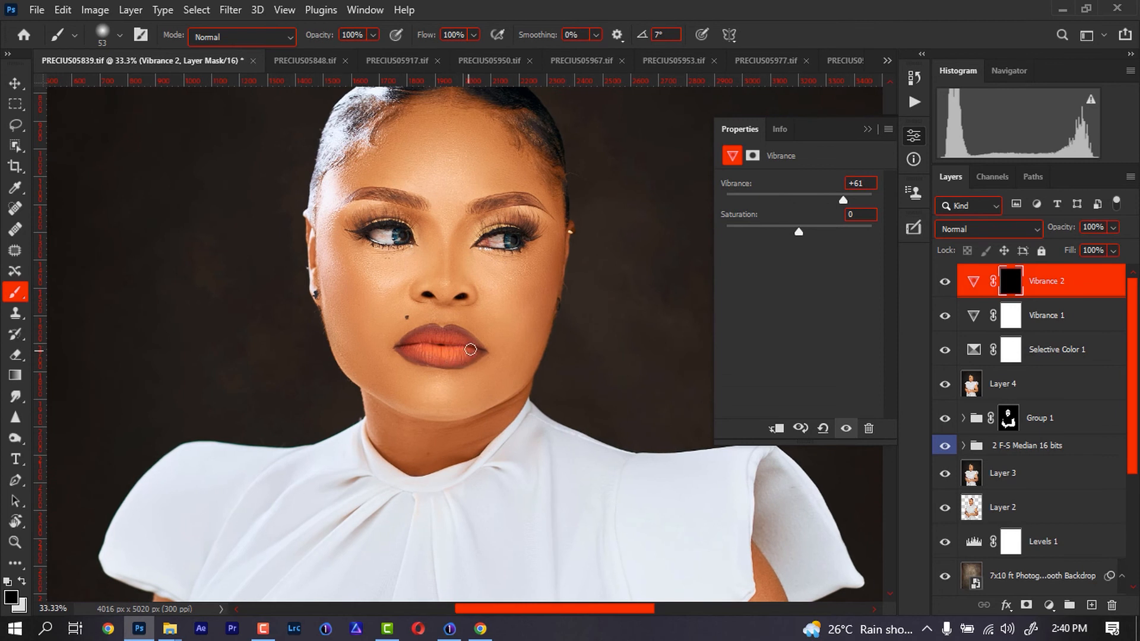
{"action": "key", "text": "x"}
{"action": "mouse_move", "coordinate": [451, 366]}
{"action": "left_mouse_down"}
{"action": "mouse_move", "coordinate": [478, 349]}
{"action": "mouse_move", "coordinate": [458, 332]}
{"action": "mouse_move", "coordinate": [423, 332]}
{"action": "mouse_move", "coordinate": [399, 350]}
{"action": "mouse_move", "coordinate": [454, 365]}
{"action": "mouse_move", "coordinate": [475, 348]}
{"action": "mouse_move", "coordinate": [415, 336]}
{"action": "mouse_move", "coordinate": [423, 348]}
{"action": "mouse_move", "coordinate": [478, 346]}
{"action": "left_mouse_up"}
- Run the White eyes/Teeth action and paint its group mask over the whites of both eyes with a small brush of 25 to 15 px
{"action": "key", "text": "F5"}
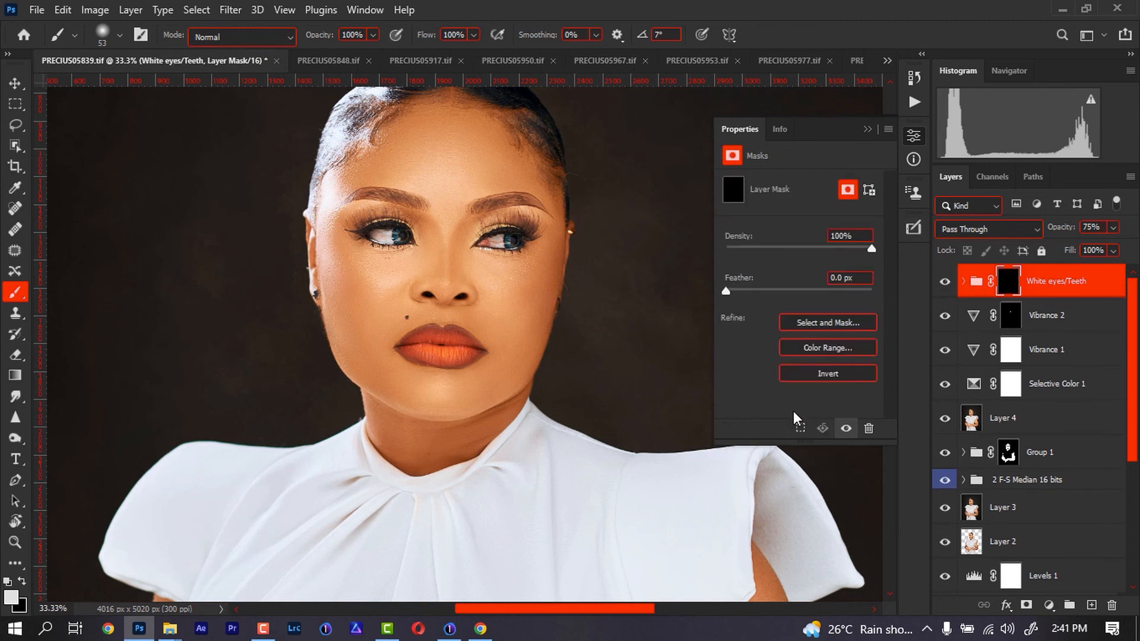
{"action": "key", "text": "ctrl+plus"}
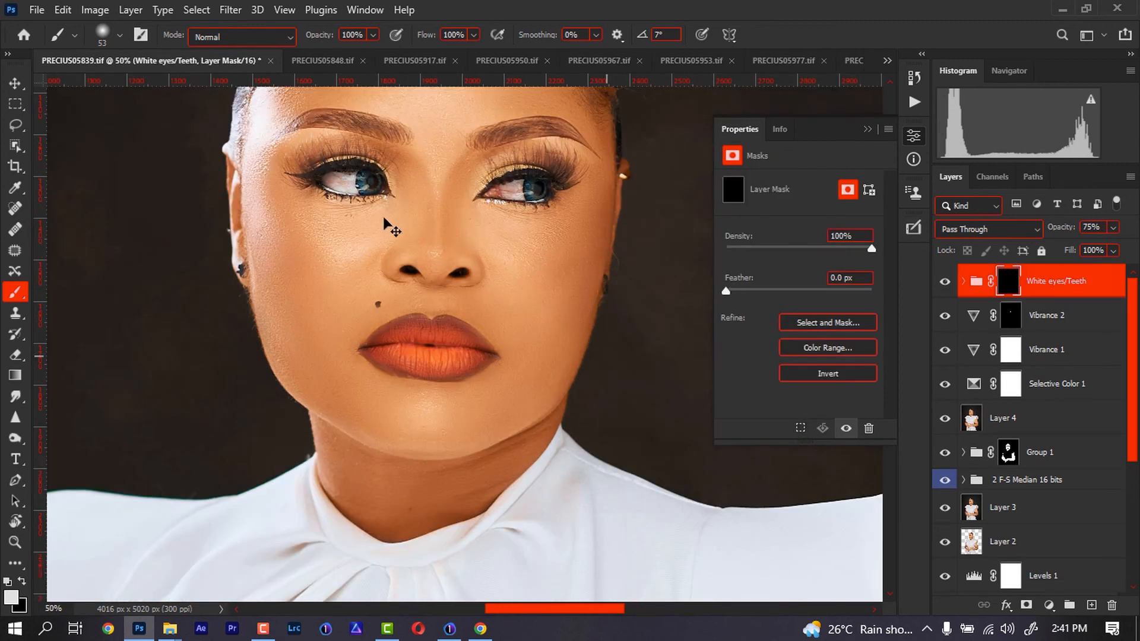
{"action": "key", "text": "ctrl+plus"}
{"action": "key", "text": "bracketleft"}
{"action": "key", "text": "bracketleft"}
{"action": "key", "text": "bracketleft"}
{"action": "key", "text": "bracketleft"}
{"action": "key", "text": "bracketleft"}
{"action": "key", "text": "bracketleft"}
{"action": "mouse_move", "coordinate": [312, 128]}
{"action": "left_mouse_down"}
{"action": "mouse_move", "coordinate": [281, 126]}
{"action": "mouse_move", "coordinate": [320, 138]}
{"action": "left_mouse_up"}
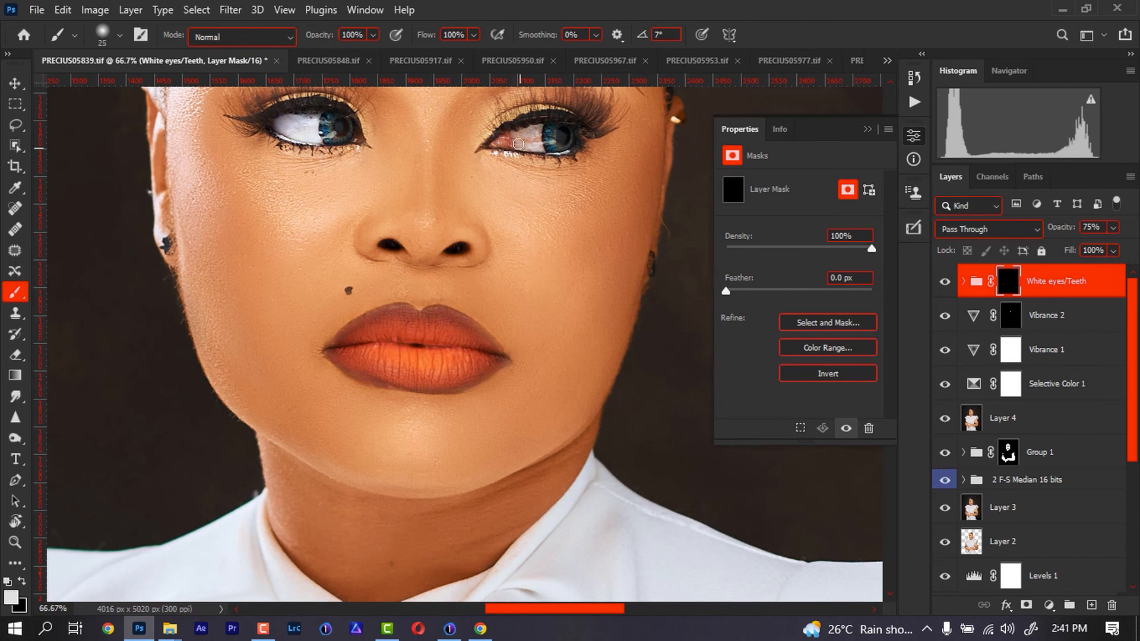
{"action": "key", "text": "bracketleft"}
{"action": "key", "text": "bracketleft"}
{"action": "left_click_drag", "start_coordinate": [530, 187], "coordinate": [543, 377]}
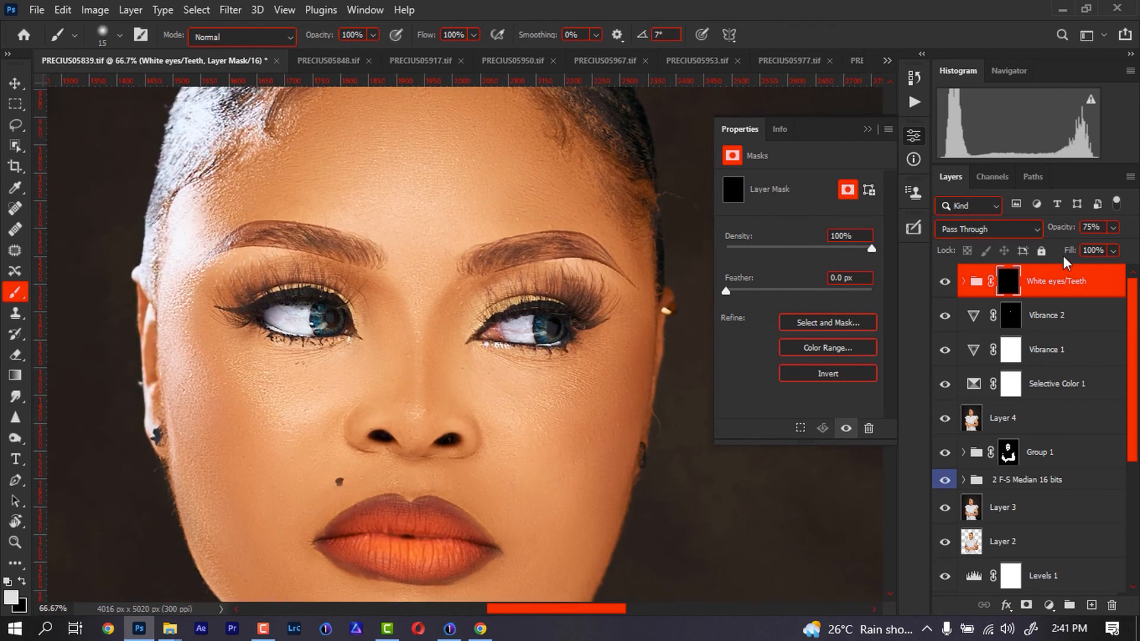
- Lower the White eyes/Teeth group's opacity to 59%
{"action": "key", "text": "ctrl+0"}
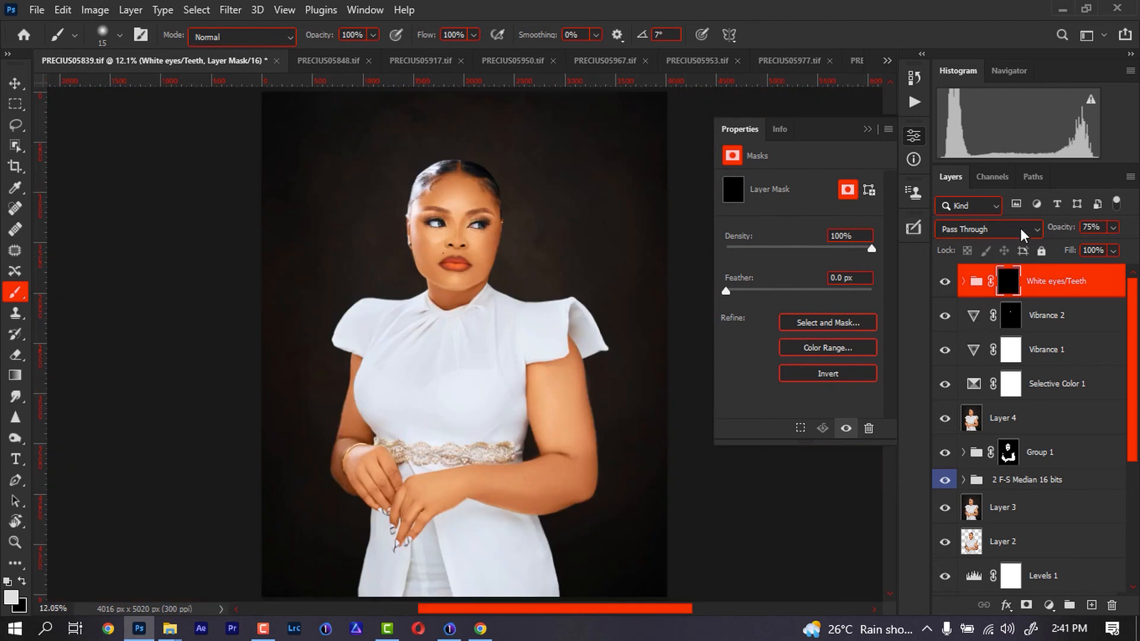
{"action": "left_click_drag", "start_coordinate": [1064, 230], "coordinate": [1057, 235]}
{"action": "key", "text": "ctrl+minus"}
{"action": "key", "text": "ctrl+minus"}
{"action": "key", "text": "ctrl+plus"}
{"action": "key", "text": "ctrl+plus"}
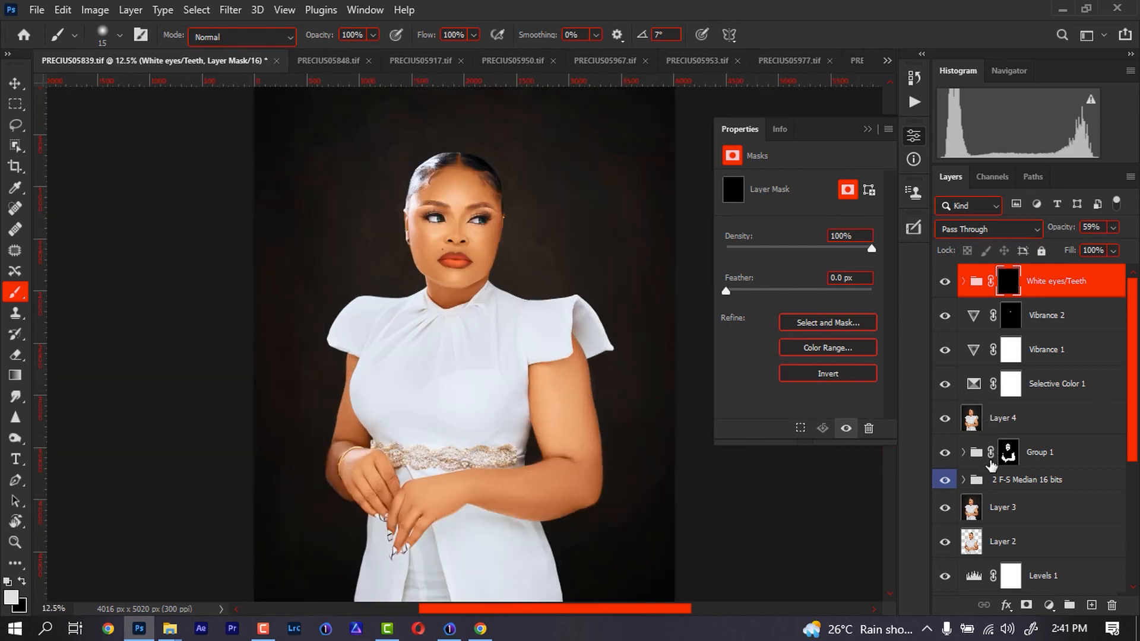
- Add a Curves adjustment layer with slightly raised highlights and a shadow point at input 58, output 60
{"action": "left_click", "coordinate": [1050, 604]}
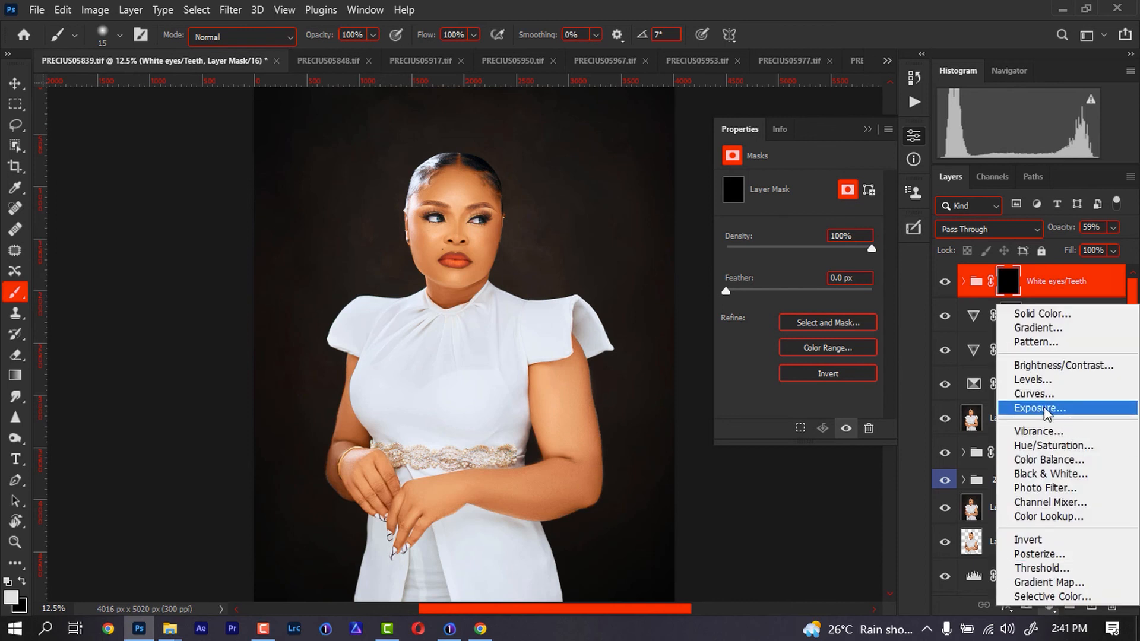
{"action": "left_click", "coordinate": [1037, 394]}
{"action": "mouse_move", "coordinate": [842, 250]}
{"action": "left_mouse_down"}
{"action": "mouse_move", "coordinate": [839, 236]}
{"action": "mouse_move", "coordinate": [839, 247]}
{"action": "left_mouse_up"}
{"action": "left_click_drag", "start_coordinate": [786, 303], "coordinate": [787, 303]}
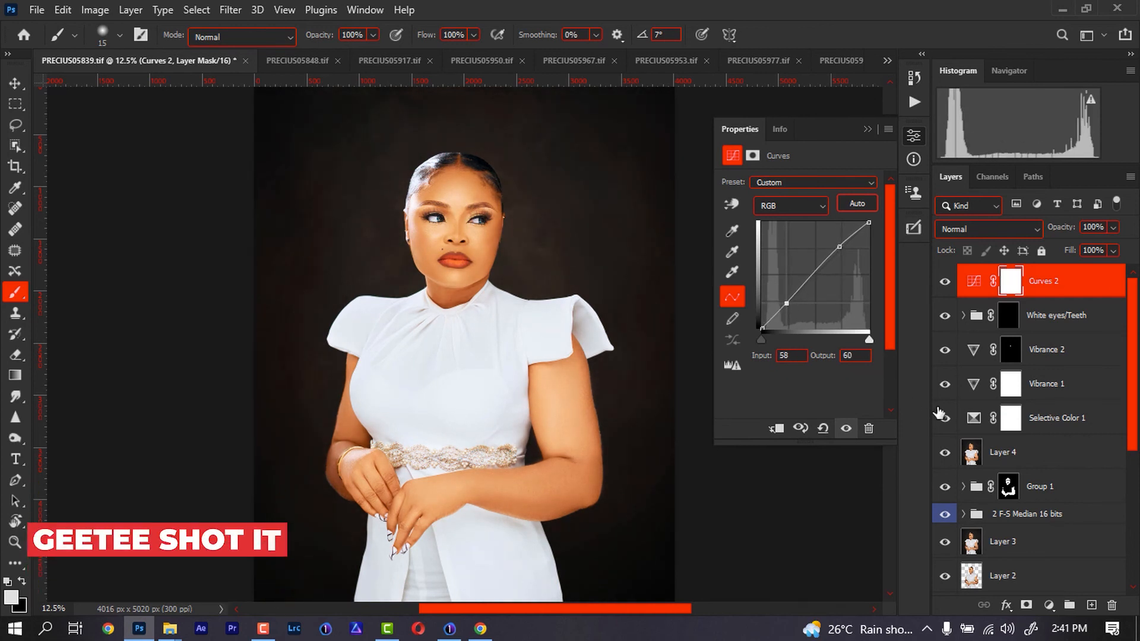
- Set the Curves 2 layer's opacity to 60% and compare the portrait with and without it
{"action": "left_click", "coordinate": [1105, 227]}
{"action": "type", "text": "60"}
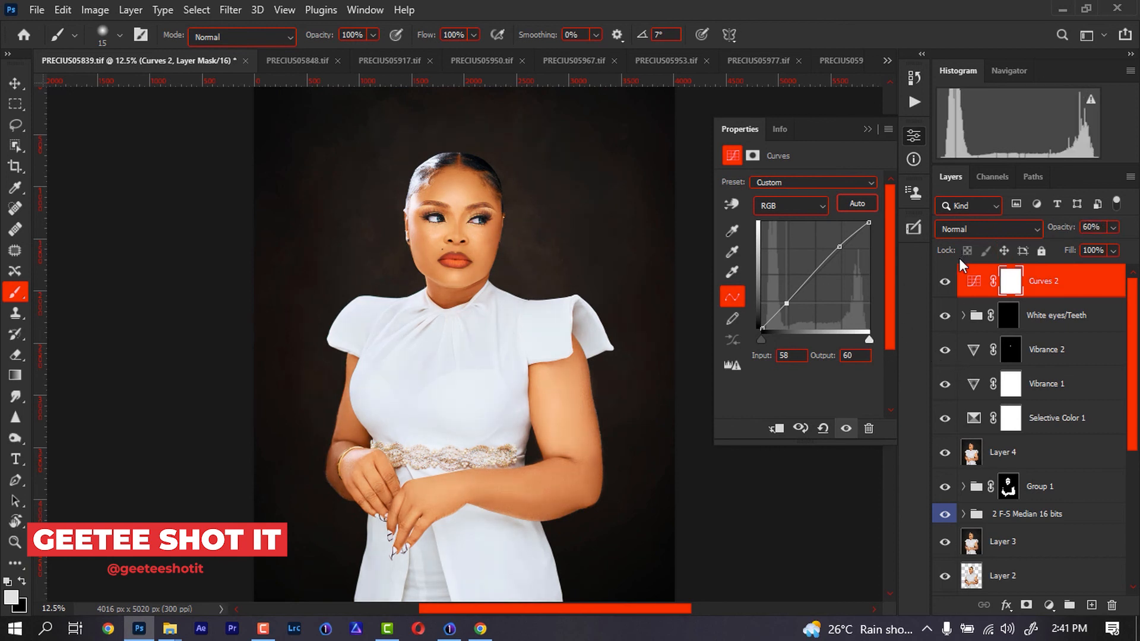
{"action": "left_click", "coordinate": [945, 283]}
{"action": "left_click", "coordinate": [945, 283]}
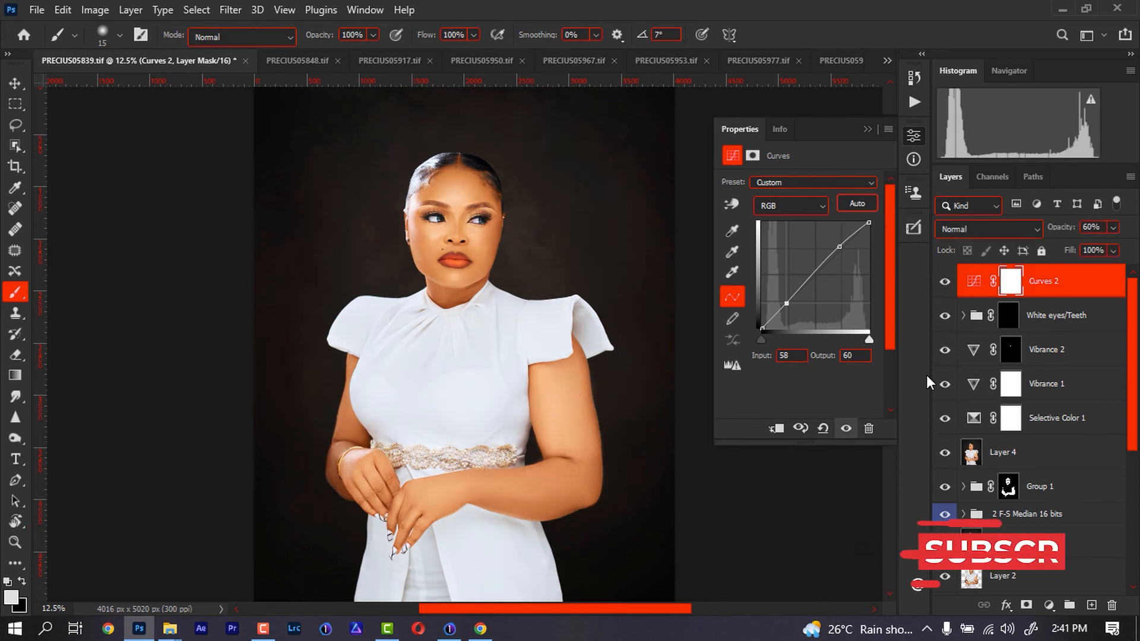
- Examine the whole portrait at several magnifications to judge the overall brightness and colour
{"action": "key", "text": "ctrl+minus"}
{"action": "key", "text": "ctrl+minus"}
{"action": "key", "text": "ctrl+minus"}
{"action": "key", "text": "ctrl+minus"}
{"action": "key", "text": "ctrl+plus"}
{"action": "key", "text": "ctrl+plus"}
{"action": "key", "text": "ctrl+plus"}
{"action": "key", "text": "ctrl+plus"}
{"action": "key", "text": "ctrl+plus"}
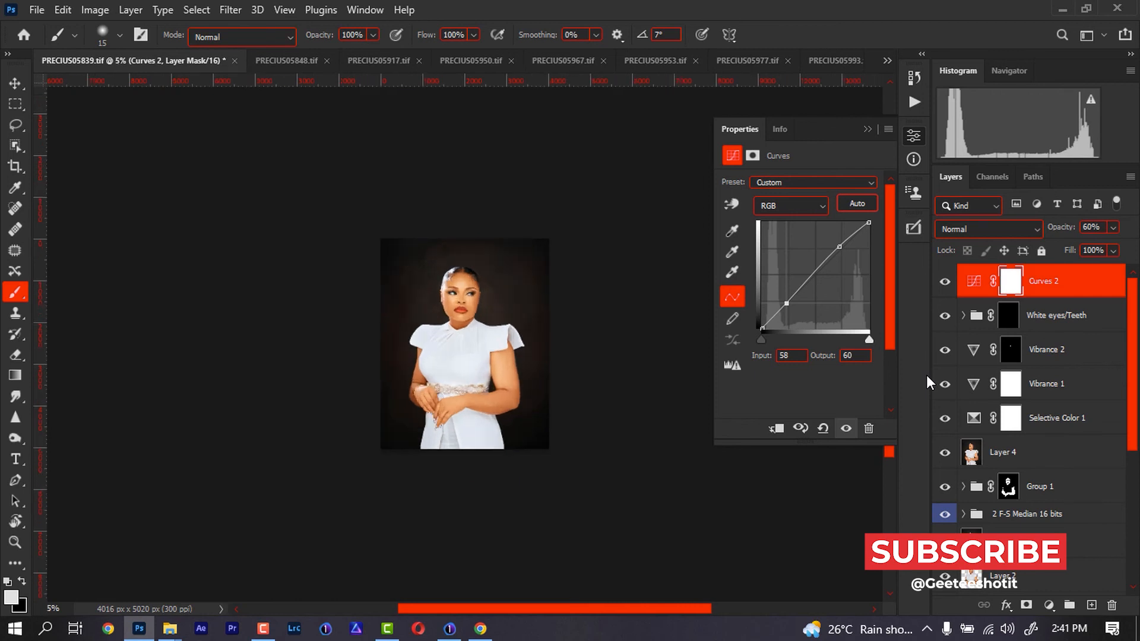
{"action": "key", "text": "ctrl+minus"}
{"action": "key", "text": "ctrl+minus"}
{"action": "key", "text": "ctrl+minus"}
{"action": "key", "text": "ctrl+plus"}
{"action": "key", "text": "ctrl+plus"}
{"action": "key", "text": "ctrl+minus"}
{"action": "key", "text": "ctrl+minus"}
{"action": "key", "text": "ctrl+minus"}
{"action": "key", "text": "ctrl+plus"}
{"action": "key", "text": "ctrl+plus"}
{"action": "key", "text": "ctrl+plus"}
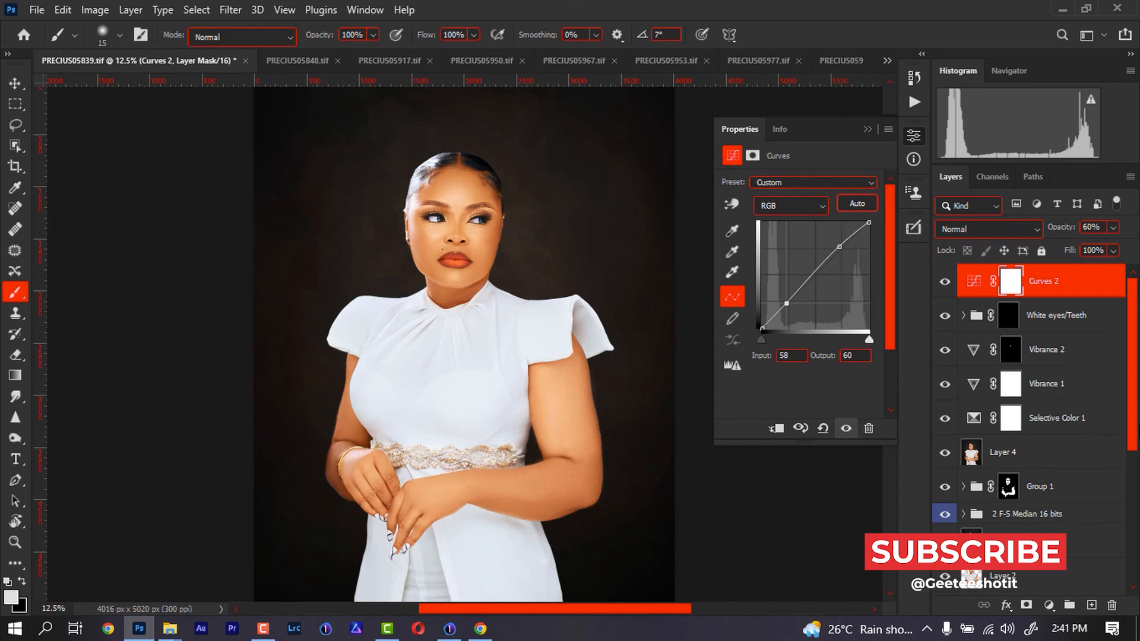
- Compare the finished grade with the original Background layer and review the full composition at different magnifications
{"action": "scroll", "coordinate": [1137, 433], "scroll_direction": "down", "scroll_amount": 5}
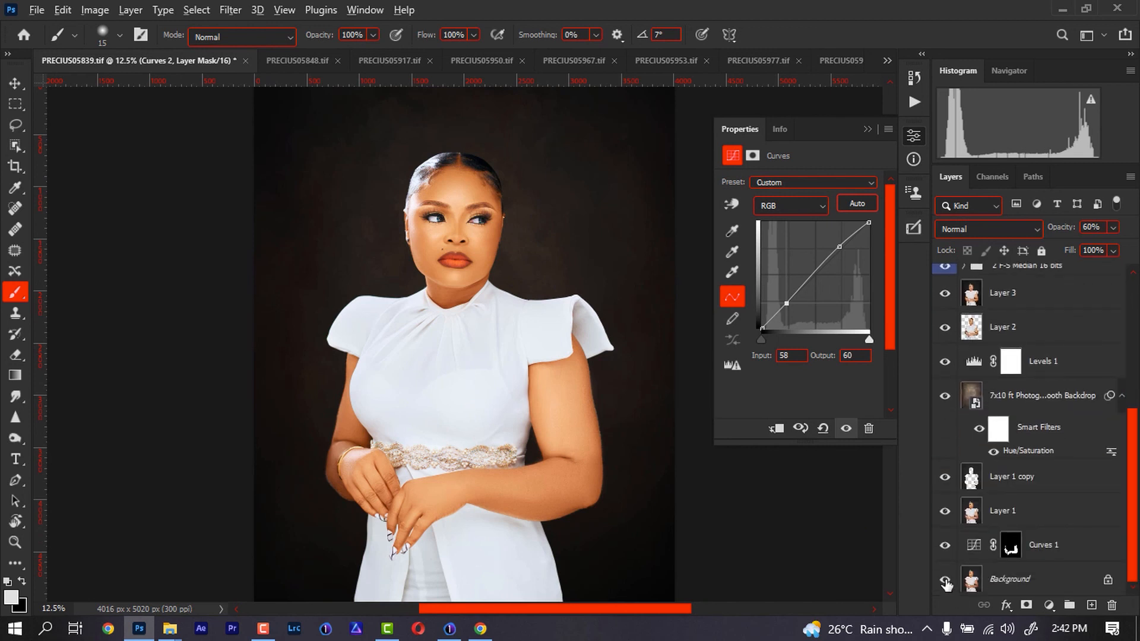
{"action": "left_click", "coordinate": [948, 579], "text": "alt"}
{"action": "left_click", "coordinate": [947, 579], "text": "alt"}
{"action": "left_click_drag", "start_coordinate": [463, 330], "coordinate": [456, 388]}
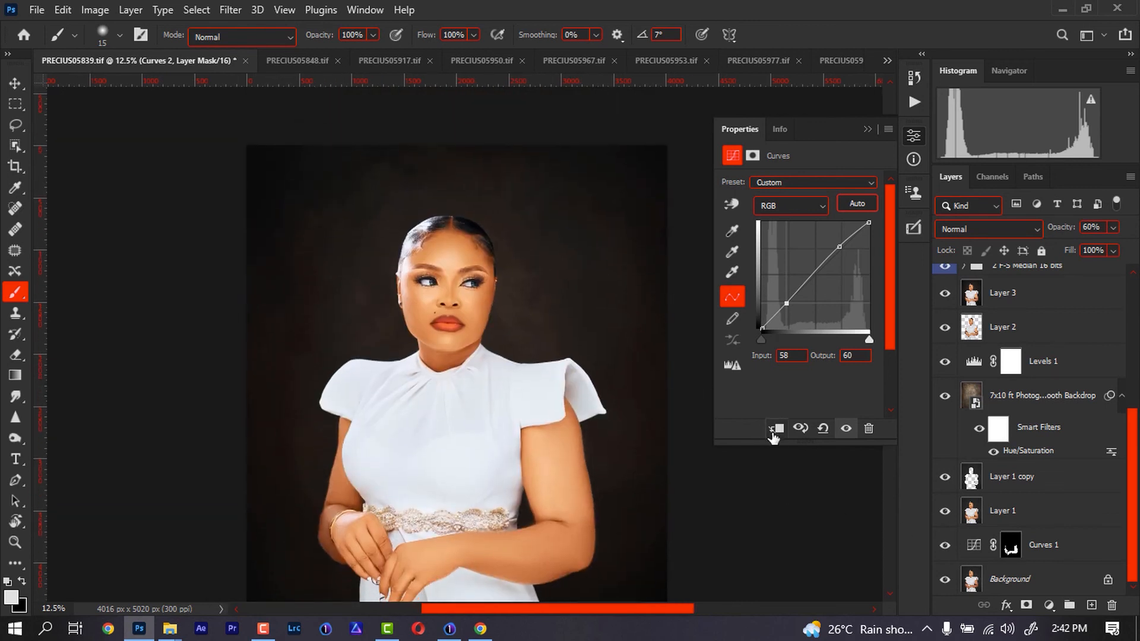
{"action": "key", "text": "ctrl+minus"}
{"action": "key", "text": "ctrl+minus"}
{"action": "key", "text": "ctrl+minus"}
{"action": "key", "text": "ctrl+minus"}
{"action": "key", "text": "ctrl+minus"}
{"action": "key", "text": "ctrl+plus"}
{"action": "key", "text": "ctrl+plus"}
{"action": "key", "text": "ctrl+plus"}
{"action": "key", "text": "ctrl+plus"}
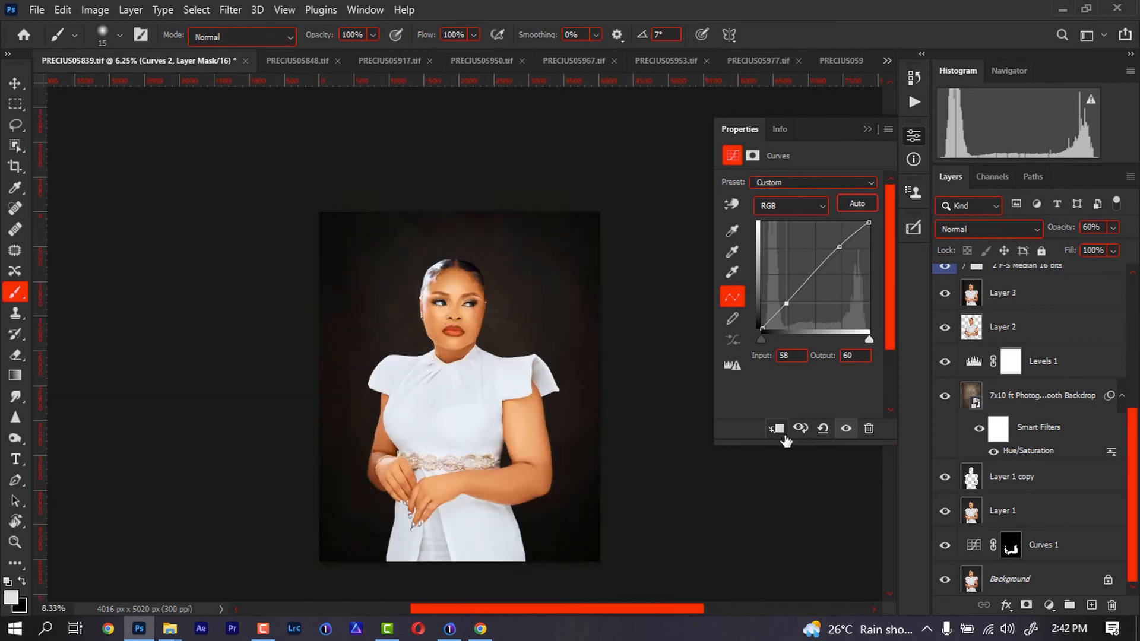
{"action": "key", "text": "ctrl+plus"}
{"action": "key", "text": "ctrl+minus"}
{"action": "key", "text": "ctrl+minus"}
{"action": "key", "text": "ctrl+plus"}
{"action": "key", "text": "ctrl+plus"}
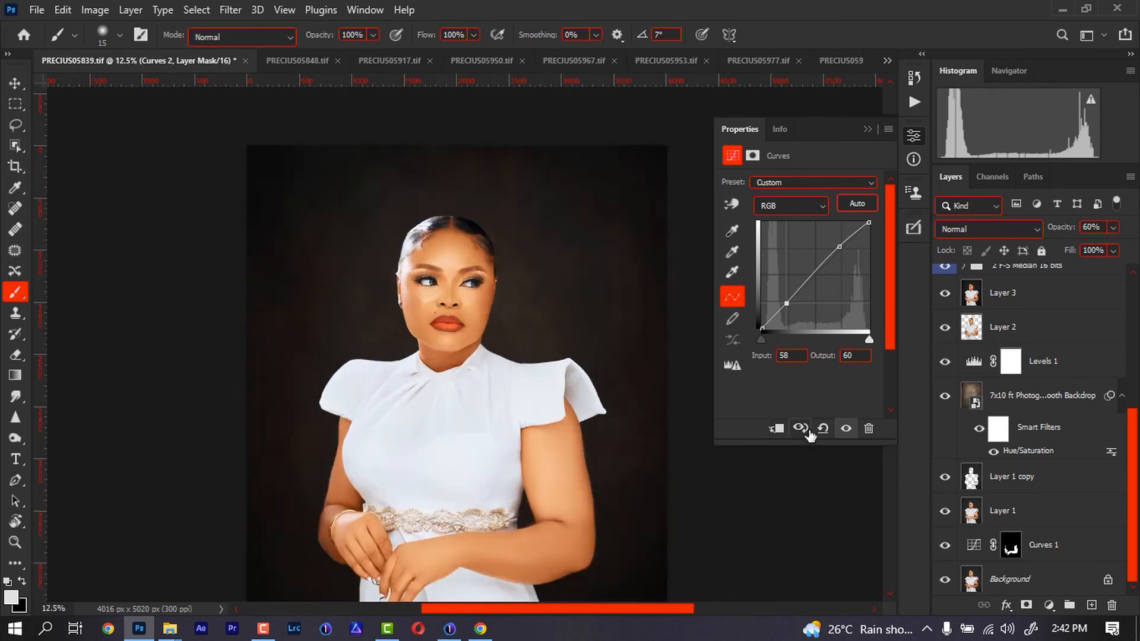
{"action": "key", "text": "ctrl+plus"}
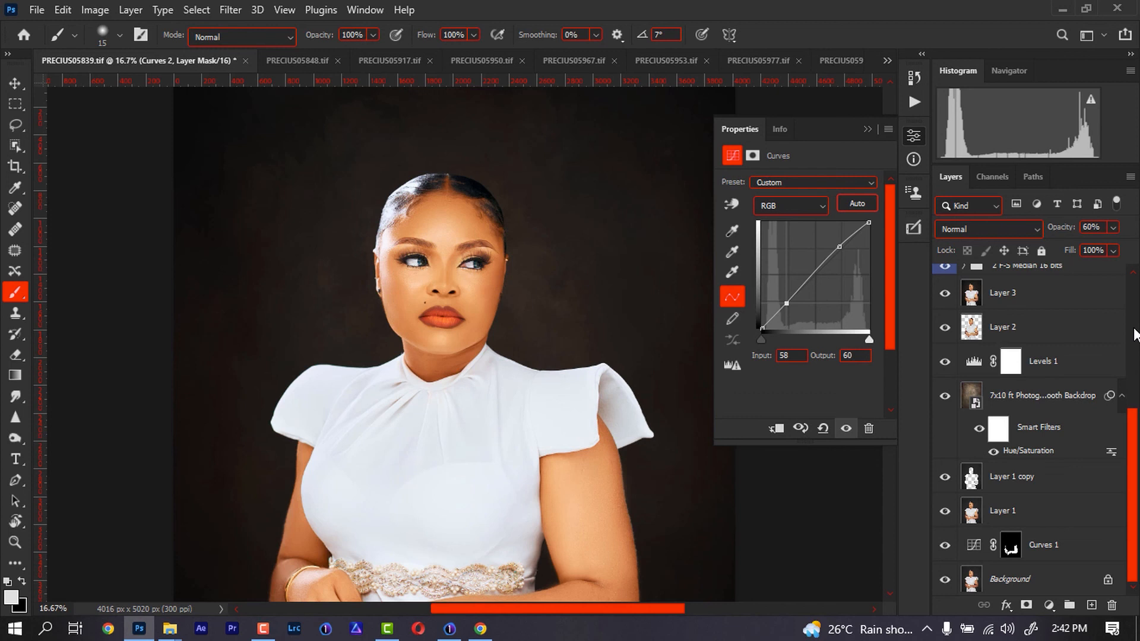
- Stamp all visible layers into a new merged layer at the top of the layer stack
{"action": "scroll", "coordinate": [1120, 274], "scroll_direction": "up", "scroll_amount": 5}
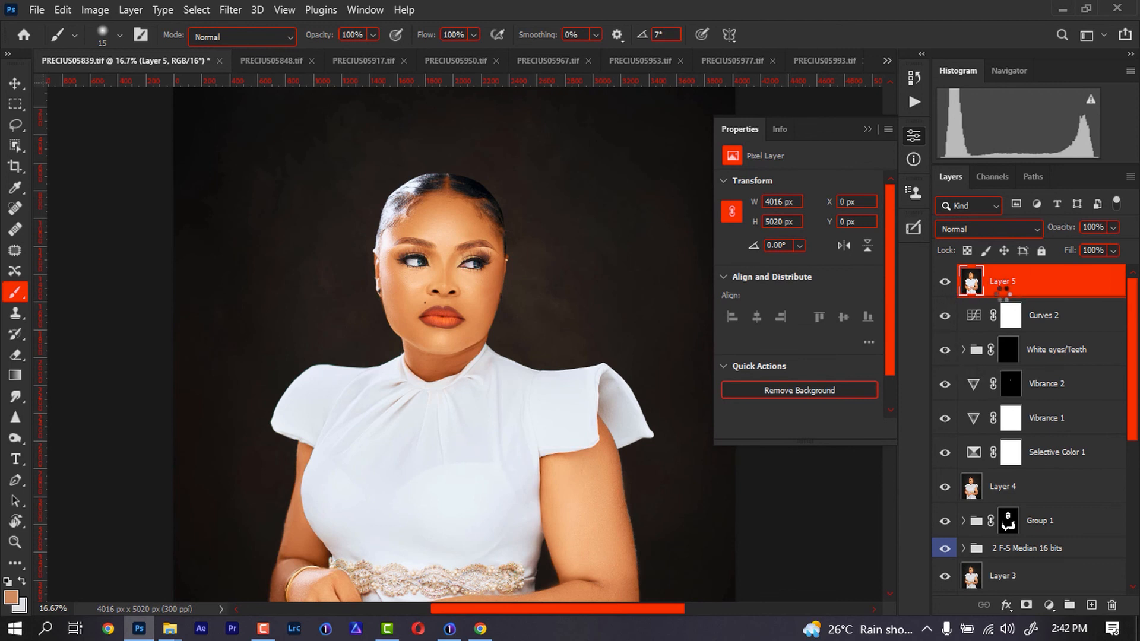
{"action": "key", "text": "ctrl+shift+a"}
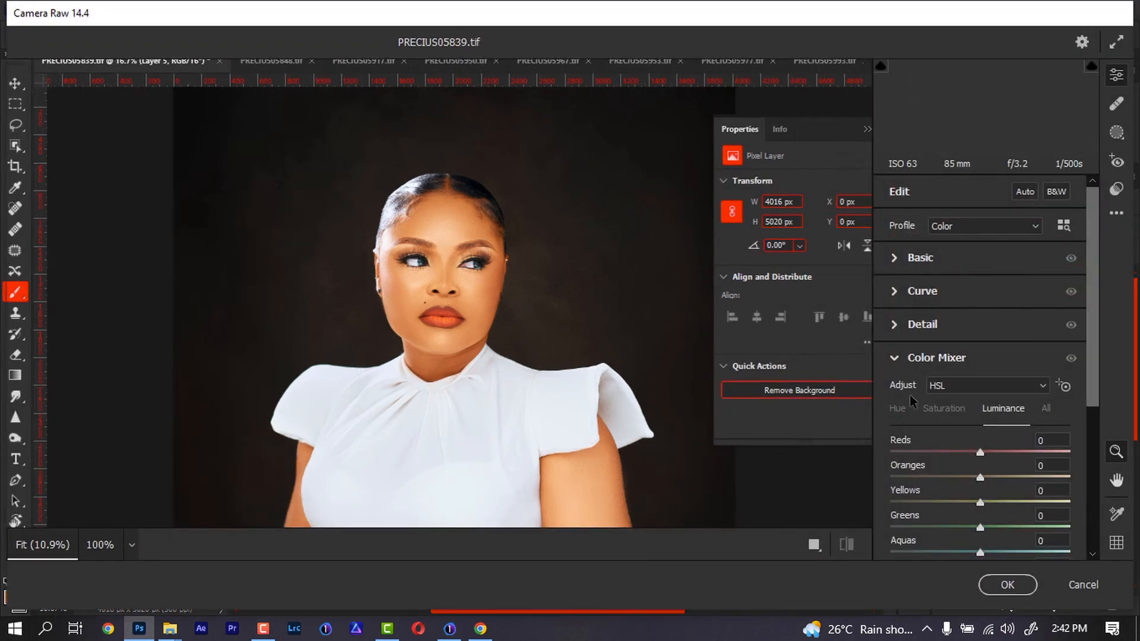
{"action": "left_click", "coordinate": [1082, 585]}
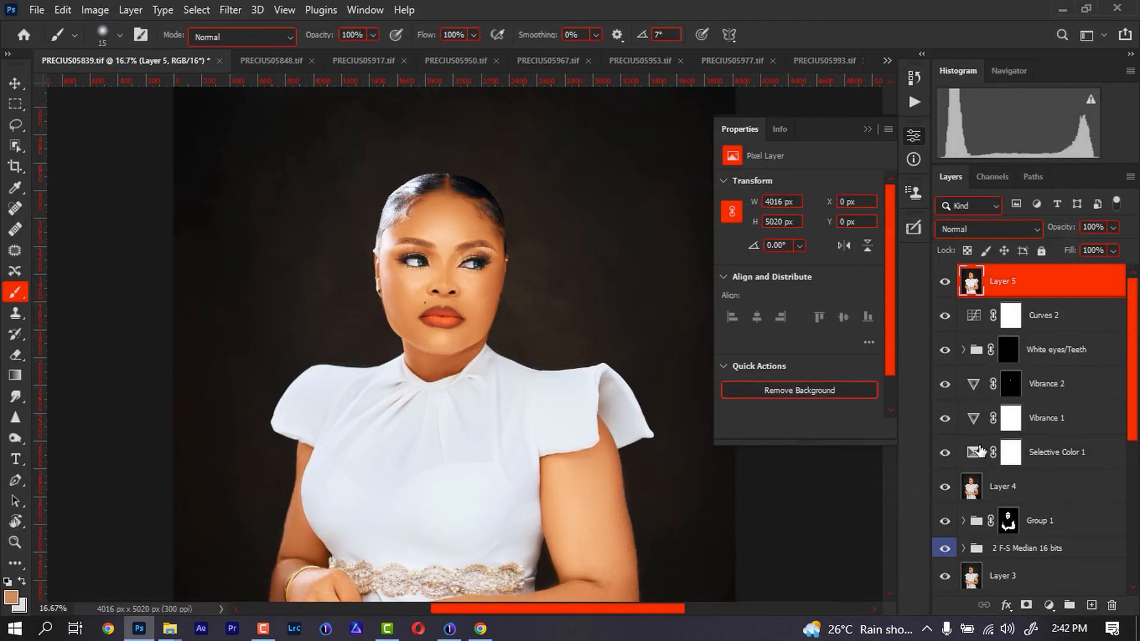
- Open the merged layer in the Liquify filter and slim the woman's jawline slightly inward with the Face tool
{"action": "left_click", "coordinate": [231, 10]}
{"action": "left_click", "coordinate": [296, 167]}
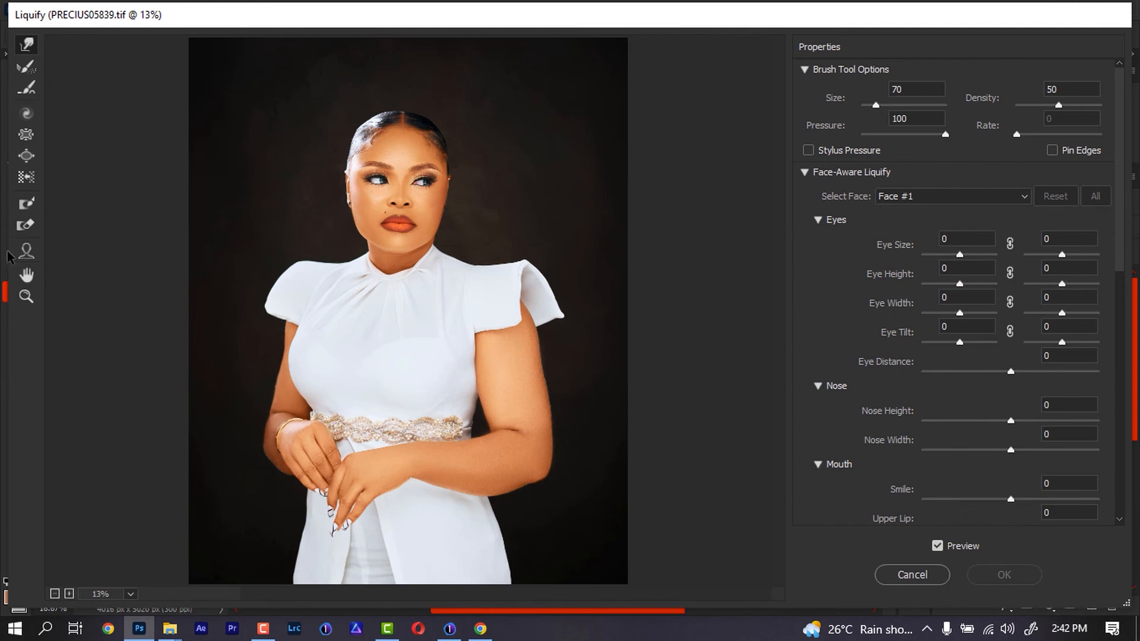
{"action": "left_click", "coordinate": [26, 251]}
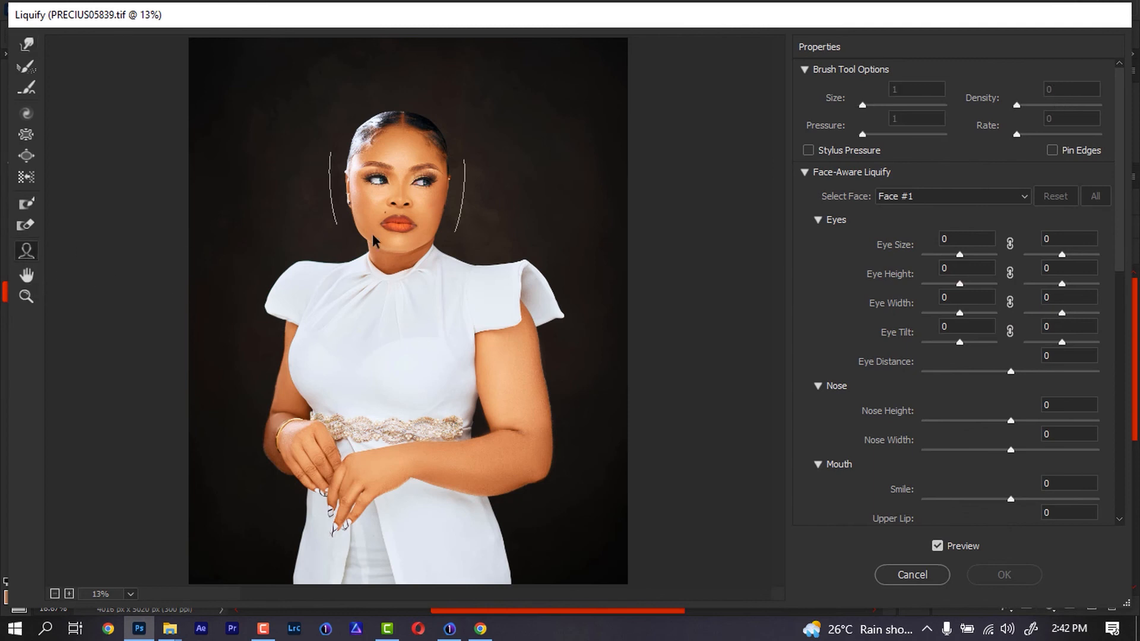
{"action": "left_click_drag", "start_coordinate": [372, 235], "coordinate": [378, 234]}
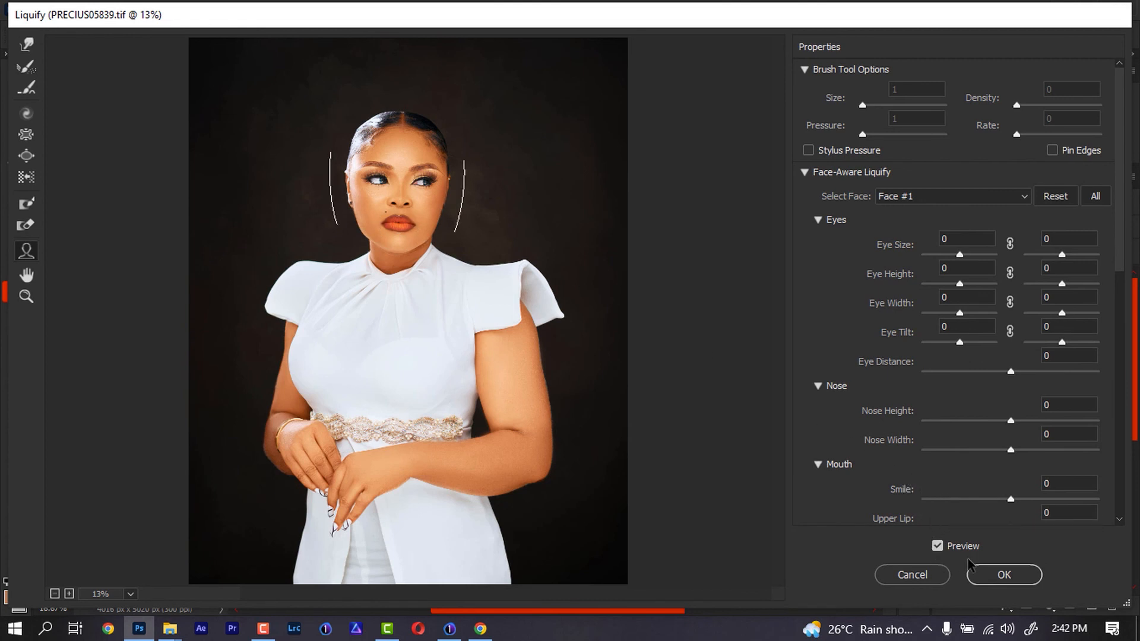
- Switch to the Forward Warp tool, enlarge its brush, and apply the Liquify adjustments to the merged layer
{"action": "left_click", "coordinate": [24, 42]}
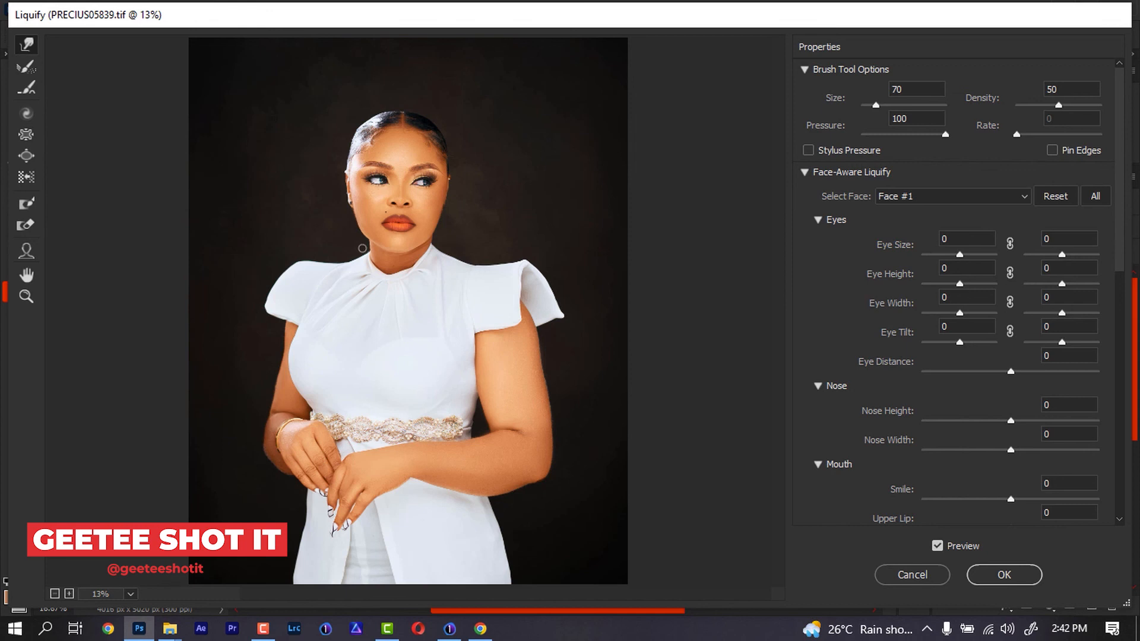
{"action": "key", "text": "bracketright"}
{"action": "key", "text": "bracketright"}
{"action": "key", "text": "bracketright"}
{"action": "key", "text": "bracketright"}
{"action": "key", "text": "bracketright"}
{"action": "left_click", "coordinate": [974, 570]}
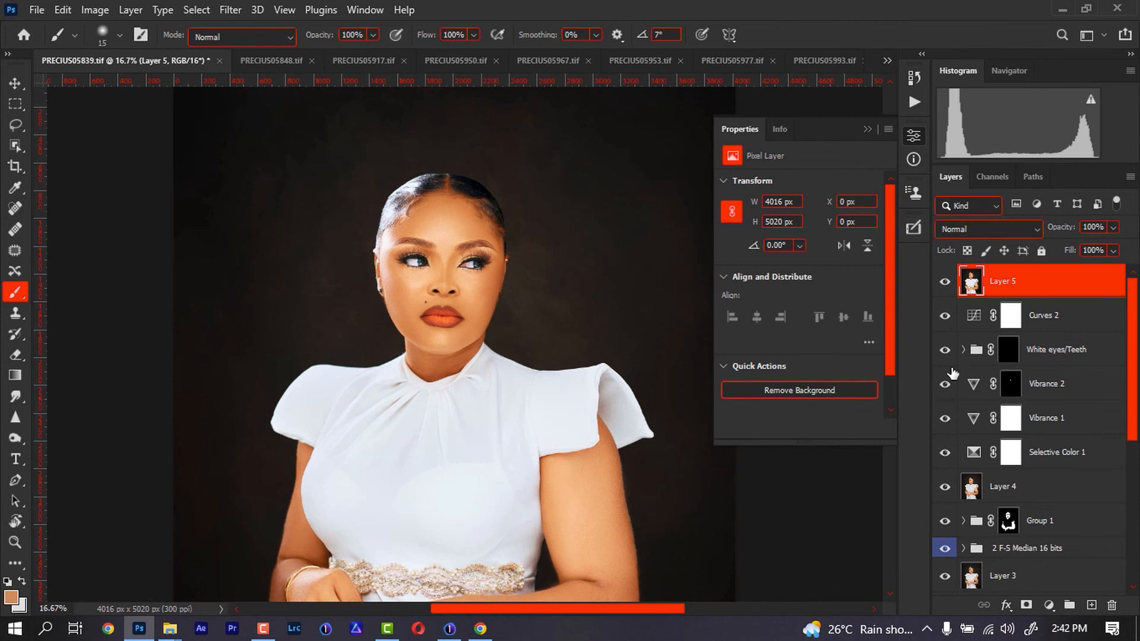
- Compare the portrait with and without the liquified layer, review it at several magnifications, and collapse the layer properties covering the canvas
{"action": "left_click", "coordinate": [945, 283]}
{"action": "left_click", "coordinate": [945, 283]}
{"action": "key", "text": "ctrl+minus"}
{"action": "key", "text": "ctrl+minus"}
{"action": "key", "text": "ctrl+minus"}
{"action": "key", "text": "ctrl+minus"}
{"action": "key", "text": "ctrl+minus"}
{"action": "key", "text": "ctrl+plus"}
{"action": "key", "text": "ctrl+plus"}
{"action": "key", "text": "ctrl+plus"}
{"action": "key", "text": "ctrl+plus"}
{"action": "key", "text": "ctrl+minus"}
{"action": "key", "text": "ctrl+minus"}
{"action": "key", "text": "ctrl+minus"}
{"action": "key", "text": "ctrl+minus"}
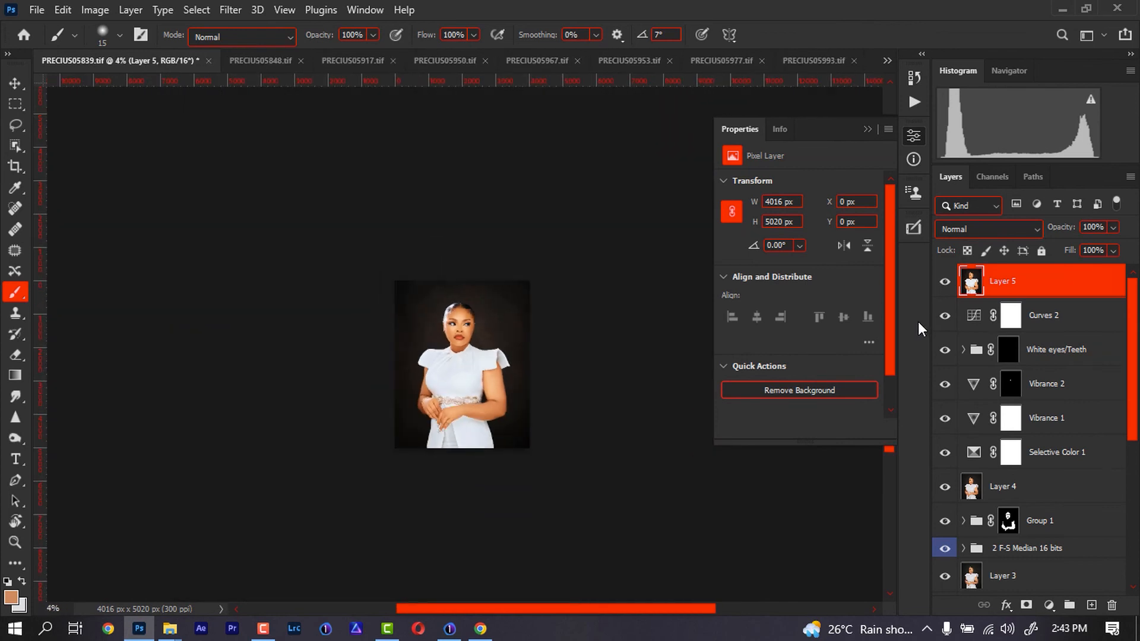
{"action": "key", "text": "ctrl+plus"}
{"action": "key", "text": "ctrl+plus"}
{"action": "key", "text": "ctrl+plus"}
{"action": "key", "text": "ctrl+plus"}
{"action": "key", "text": "ctrl+minus"}
{"action": "key", "text": "ctrl+minus"}
{"action": "key", "text": "ctrl+minus"}
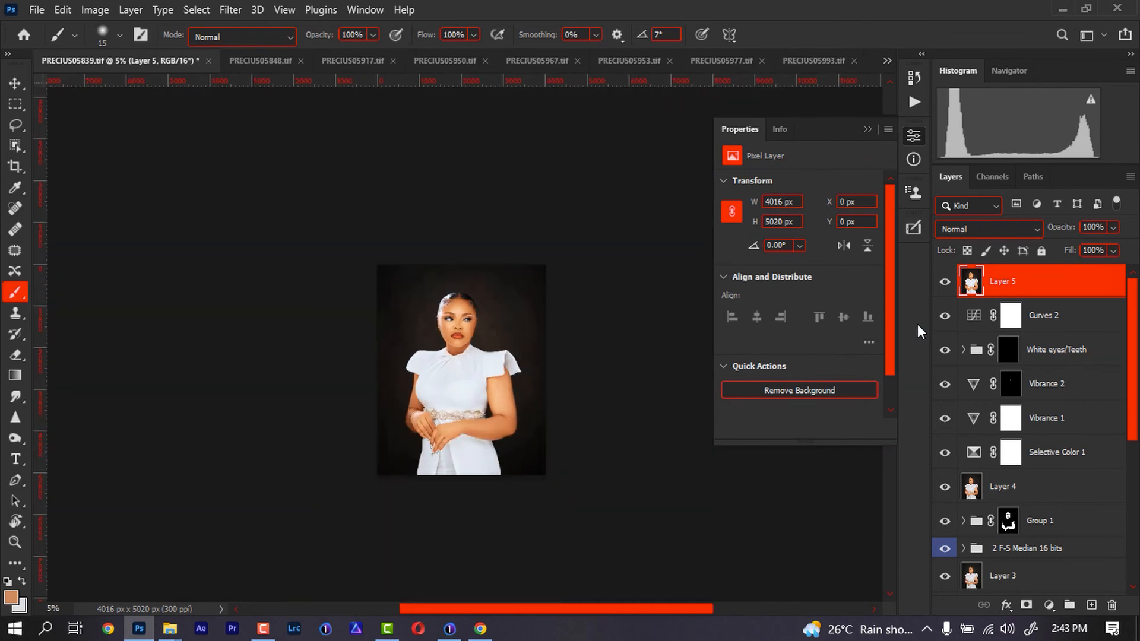
{"action": "key", "text": "ctrl+plus"}
{"action": "key", "text": "ctrl+plus"}
{"action": "key", "text": "ctrl+plus"}
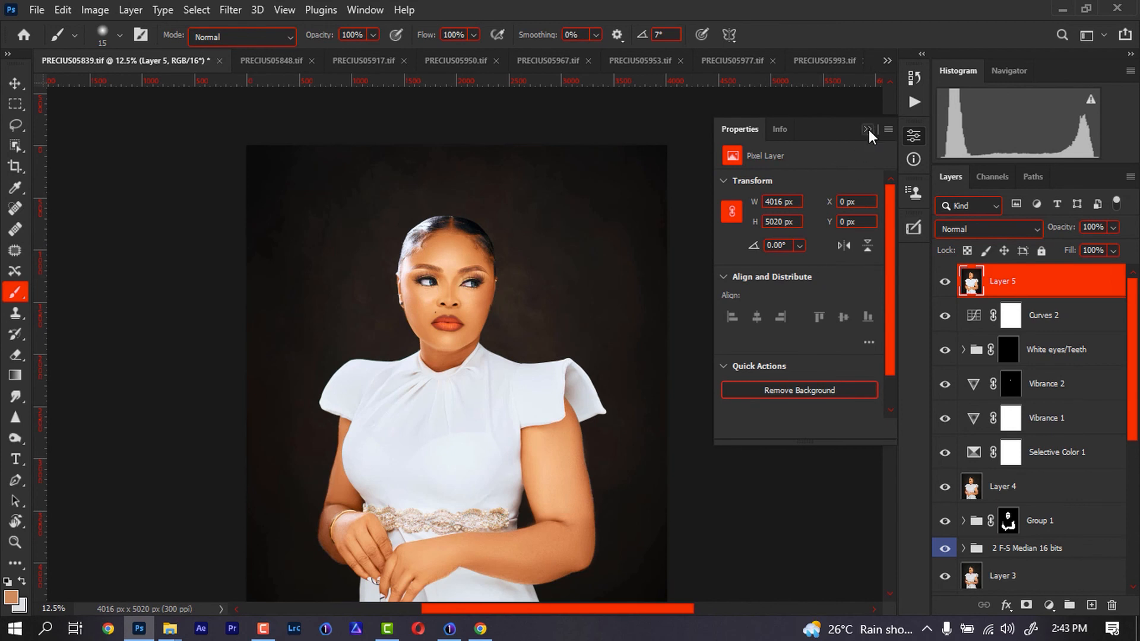
{"action": "left_click", "coordinate": [868, 130]}
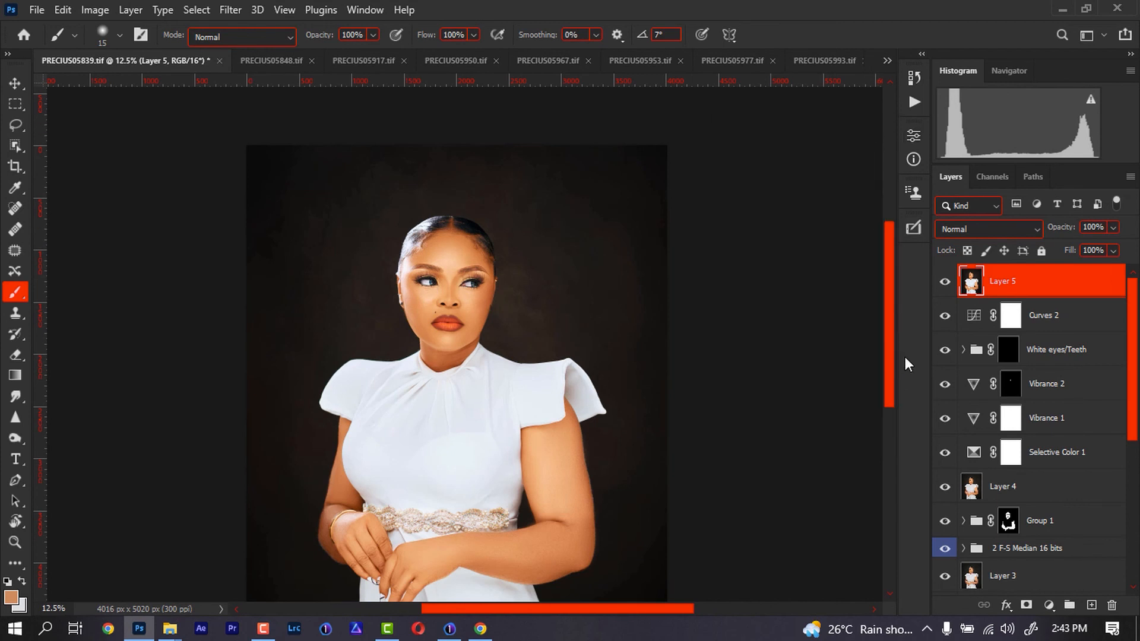